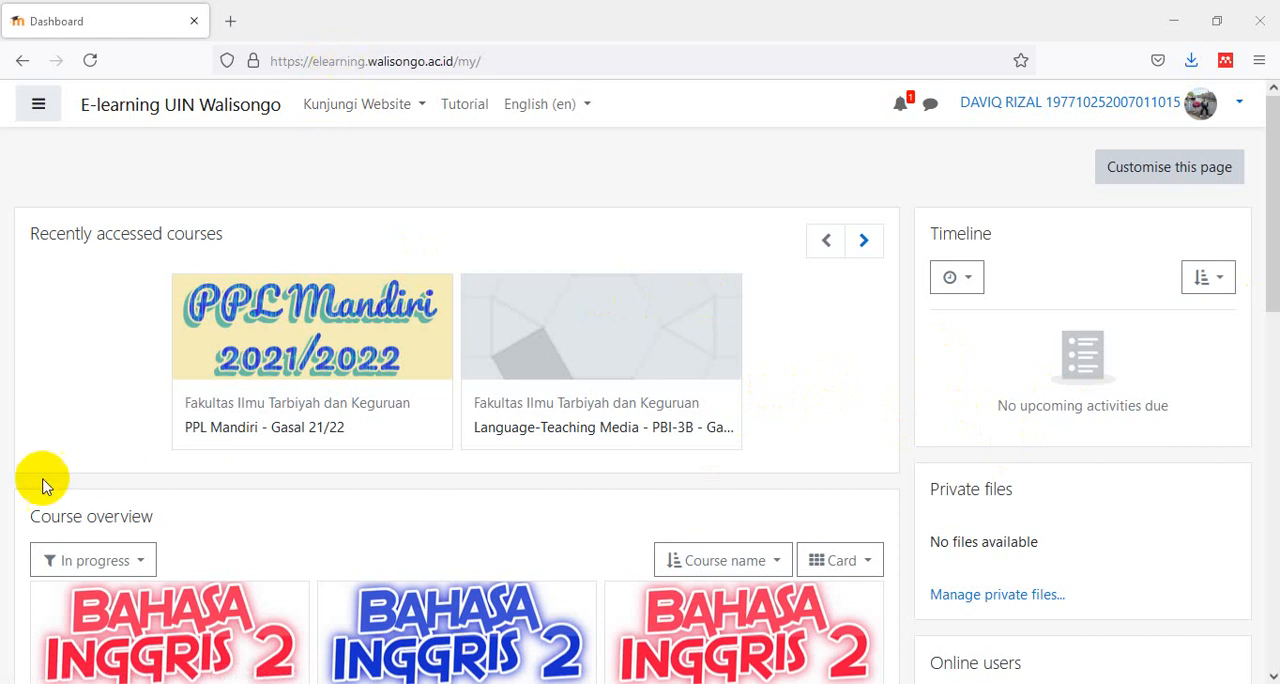
- Filter the course overview to past courses and open Language-Teaching Media - PBI-3B - Gasal20/21
click(152, 551)
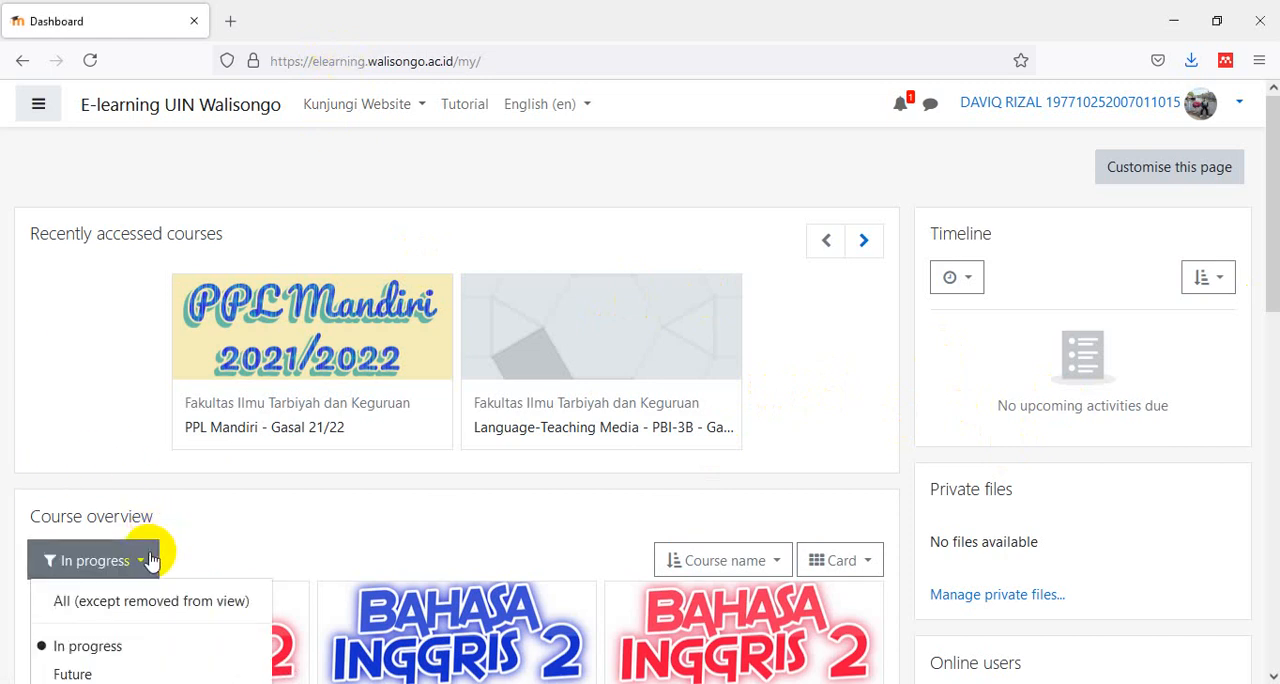
scroll(275, 582, down, 3)
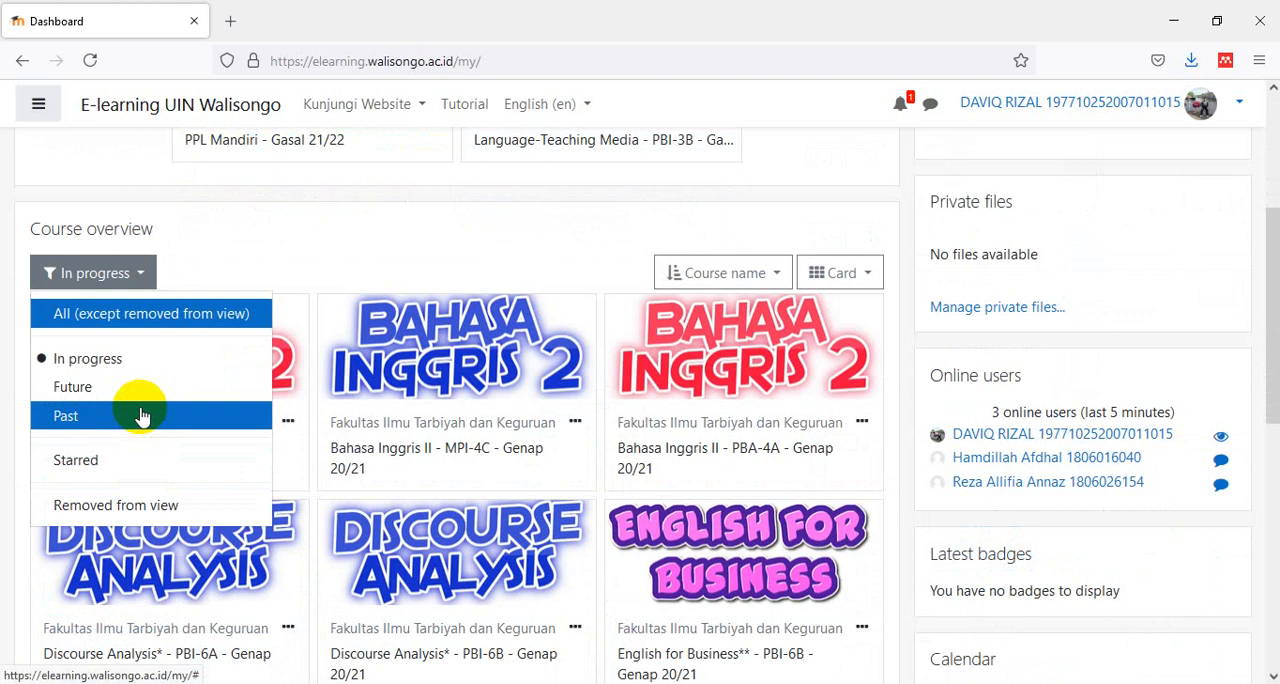
click(80, 424)
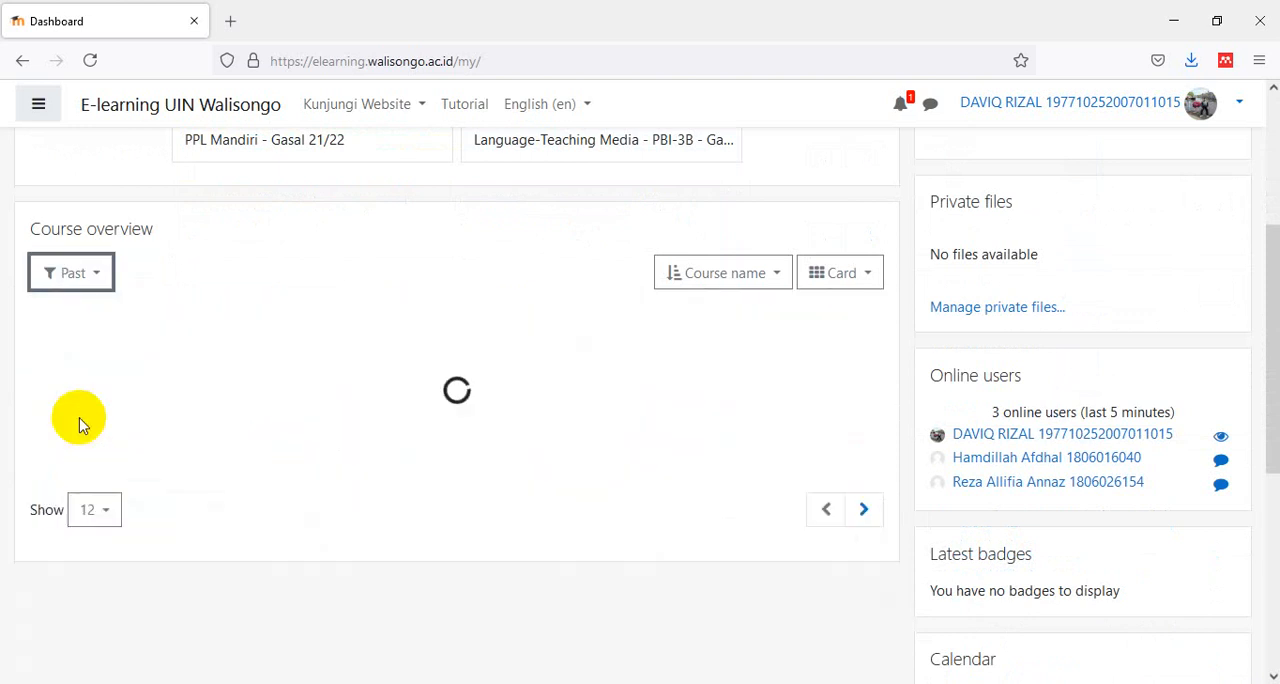
scroll(800, 428, down, 3)
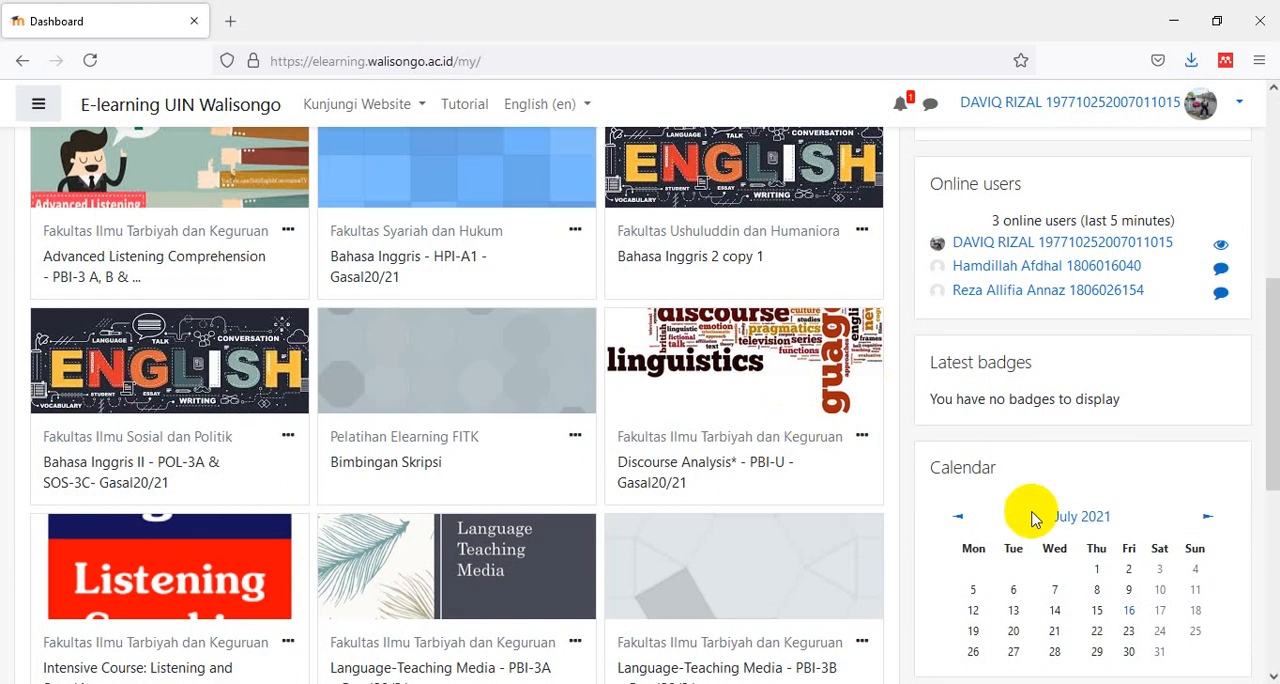
scroll(777, 540, down, 3)
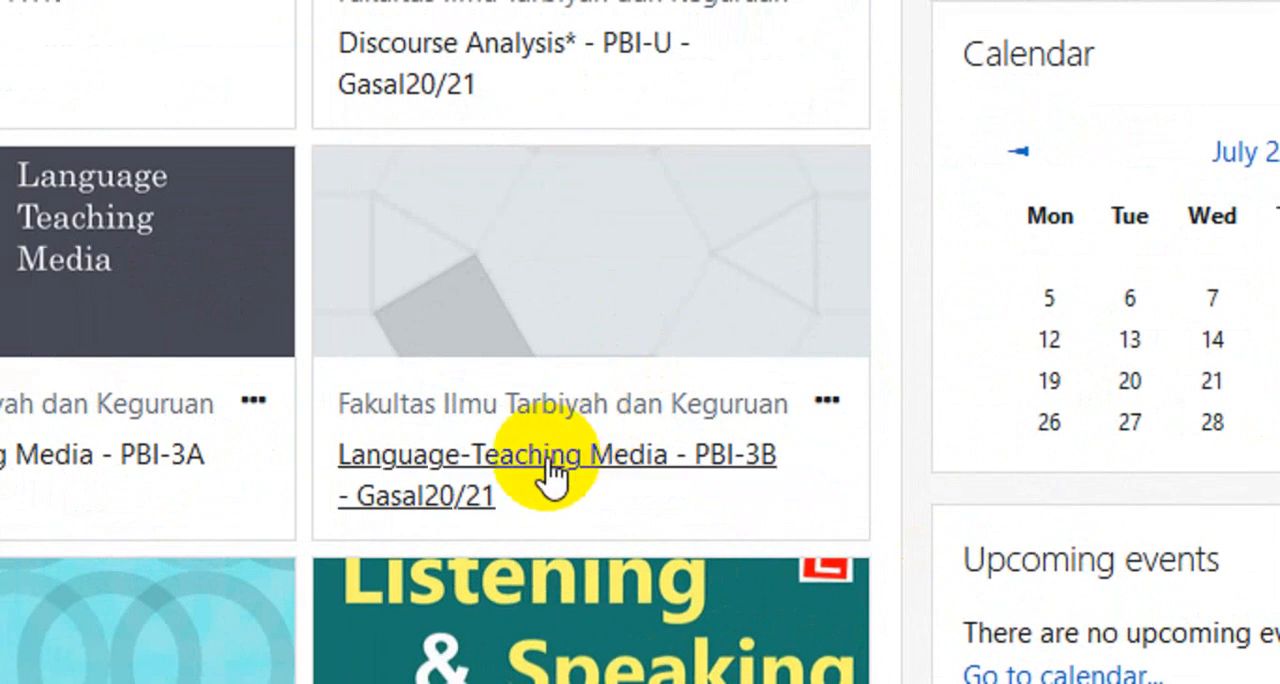
click(550, 470)
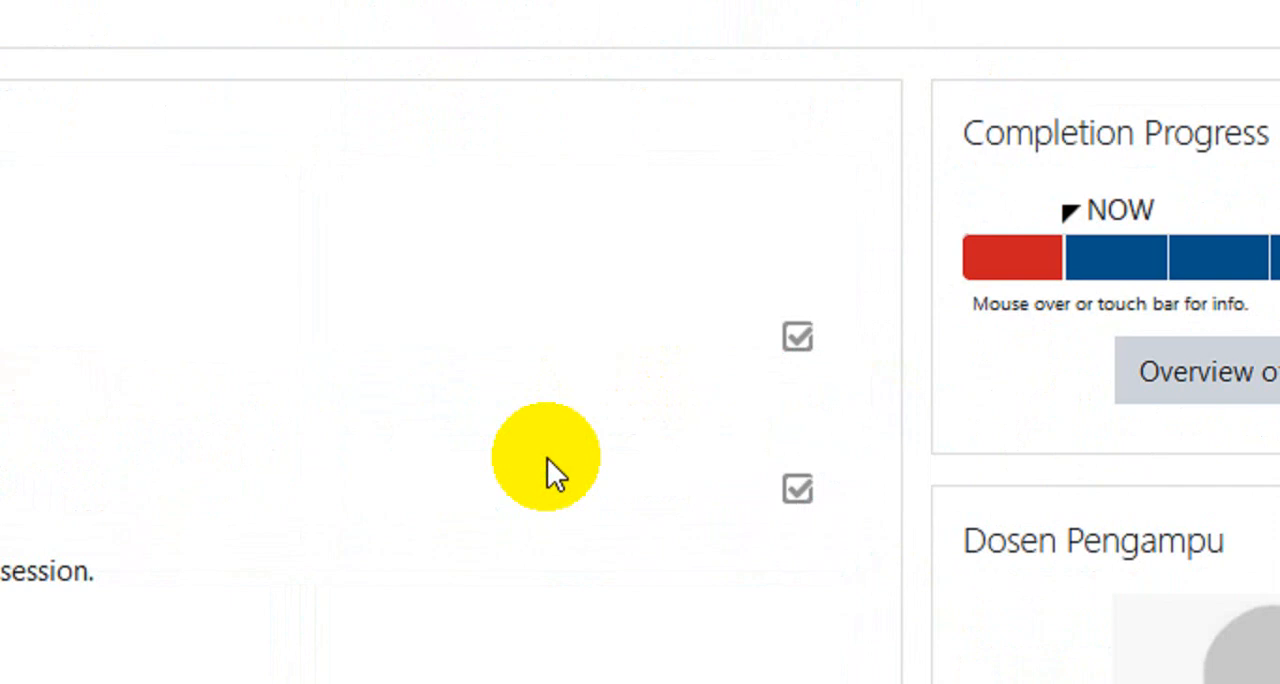
- Open the settings of the Language-Teaching Media - PBI-3B course for editing
scroll(626, 462, down, 2)
scroll(626, 462, up, 2)
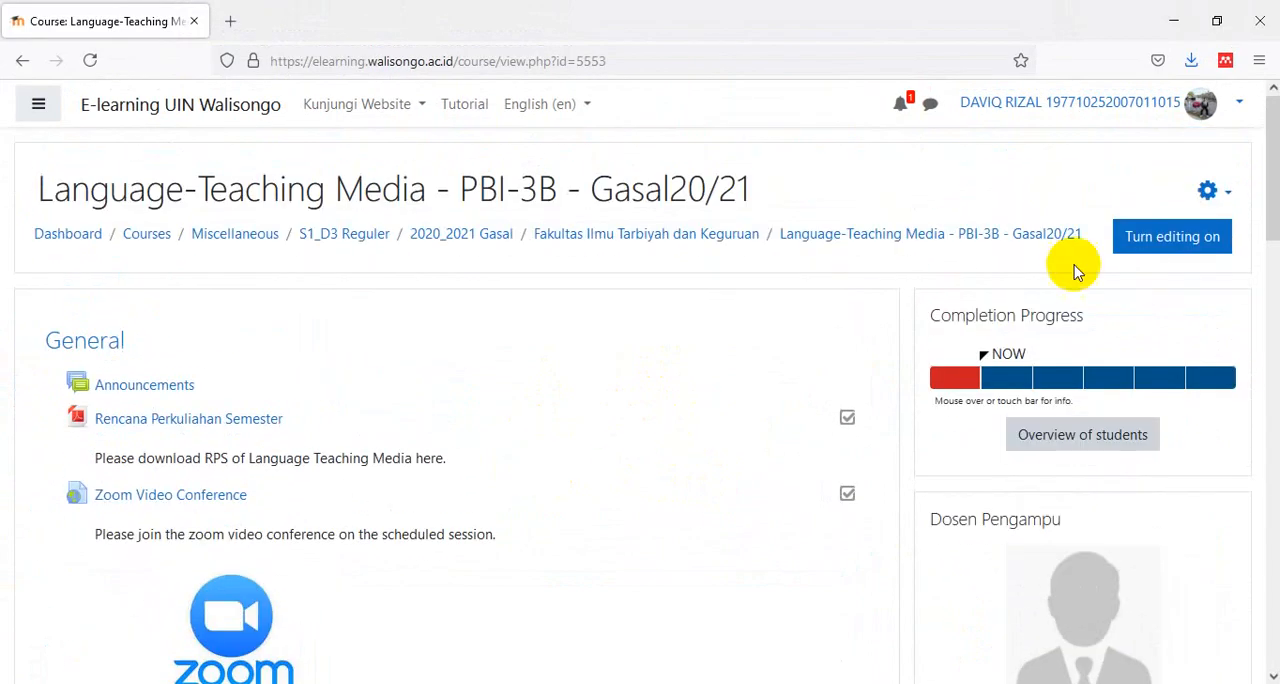
click(1227, 194)
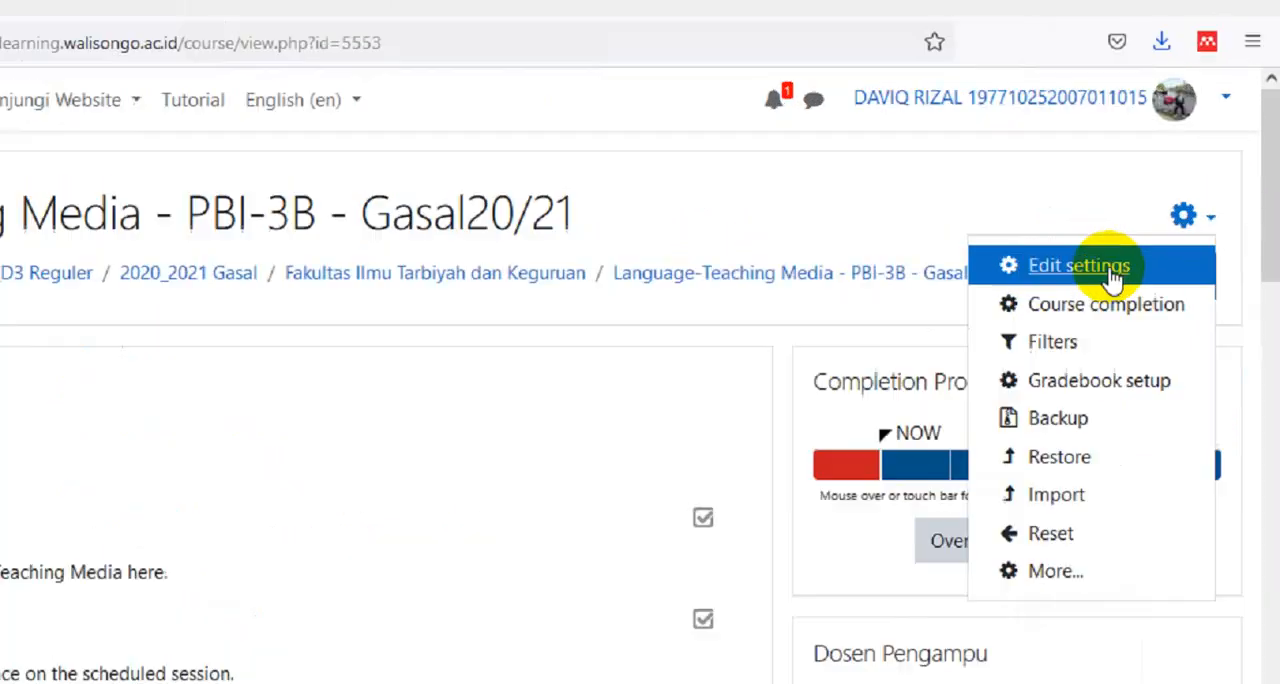
key(Escape)
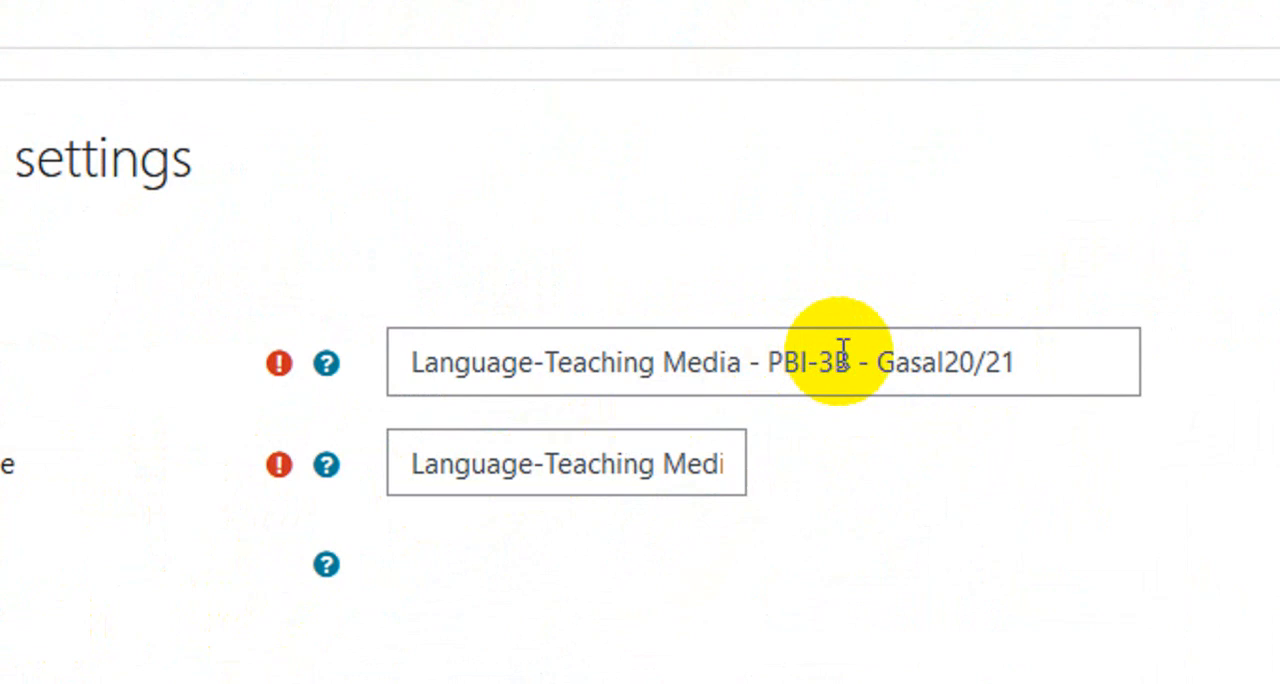
- Change the course full name to "Bimbingan Skripsi PBI"
drag(852, 360, 400, 369)
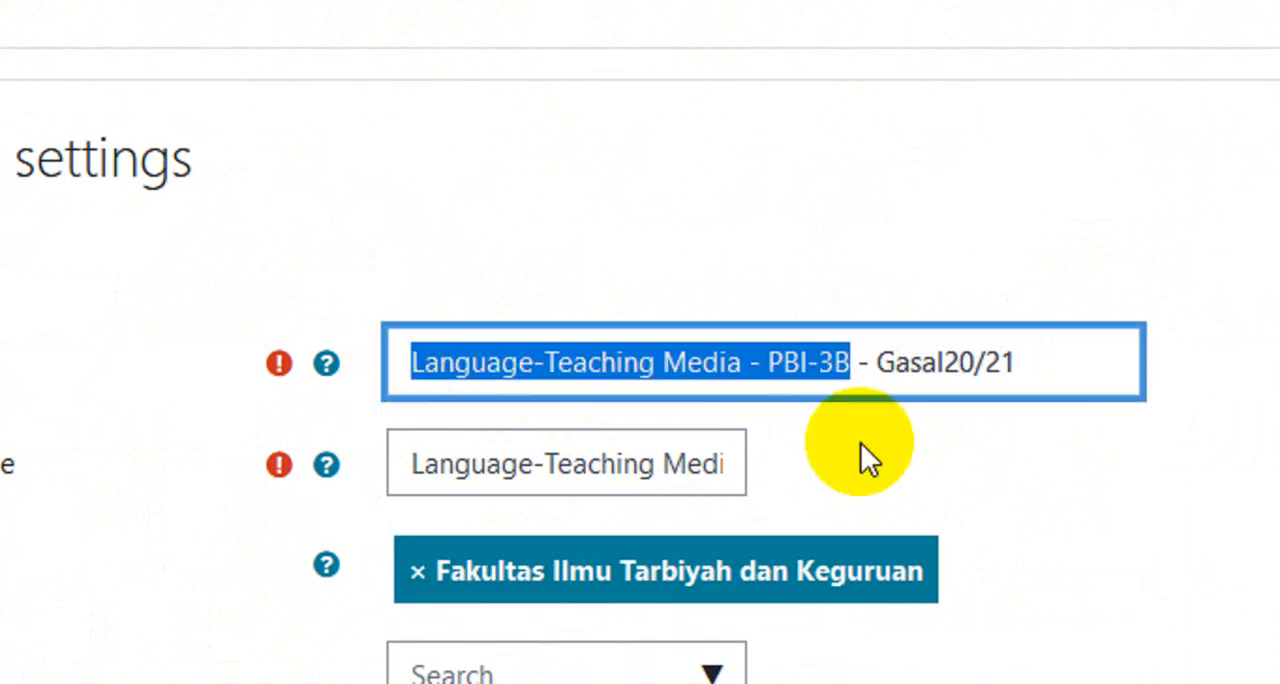
text(Bimb)
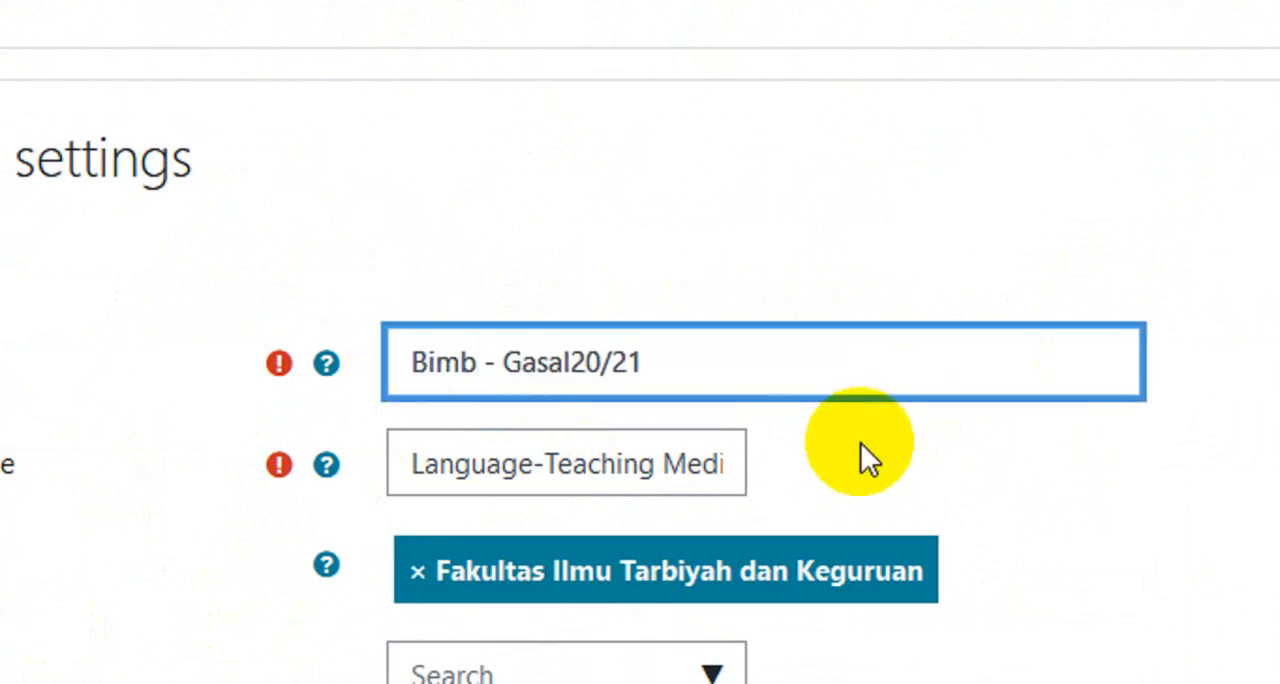
text(im)
key(BackSpace)
text(ngan )
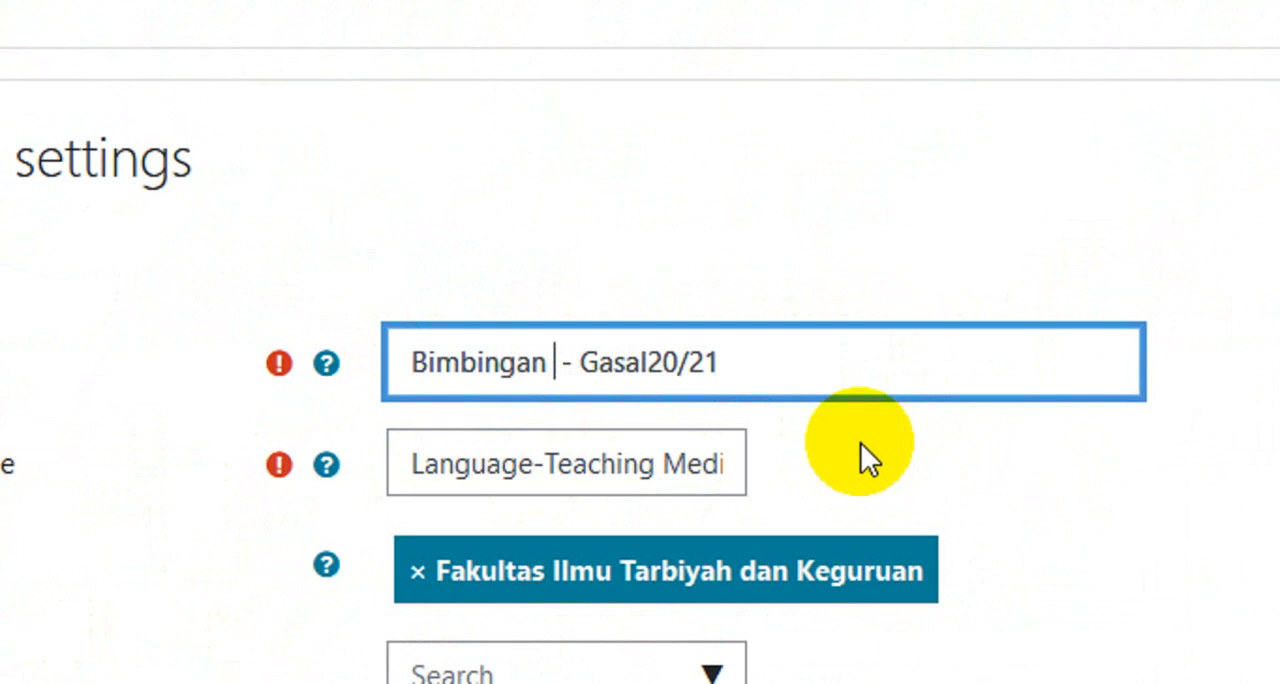
text(Skripsi)
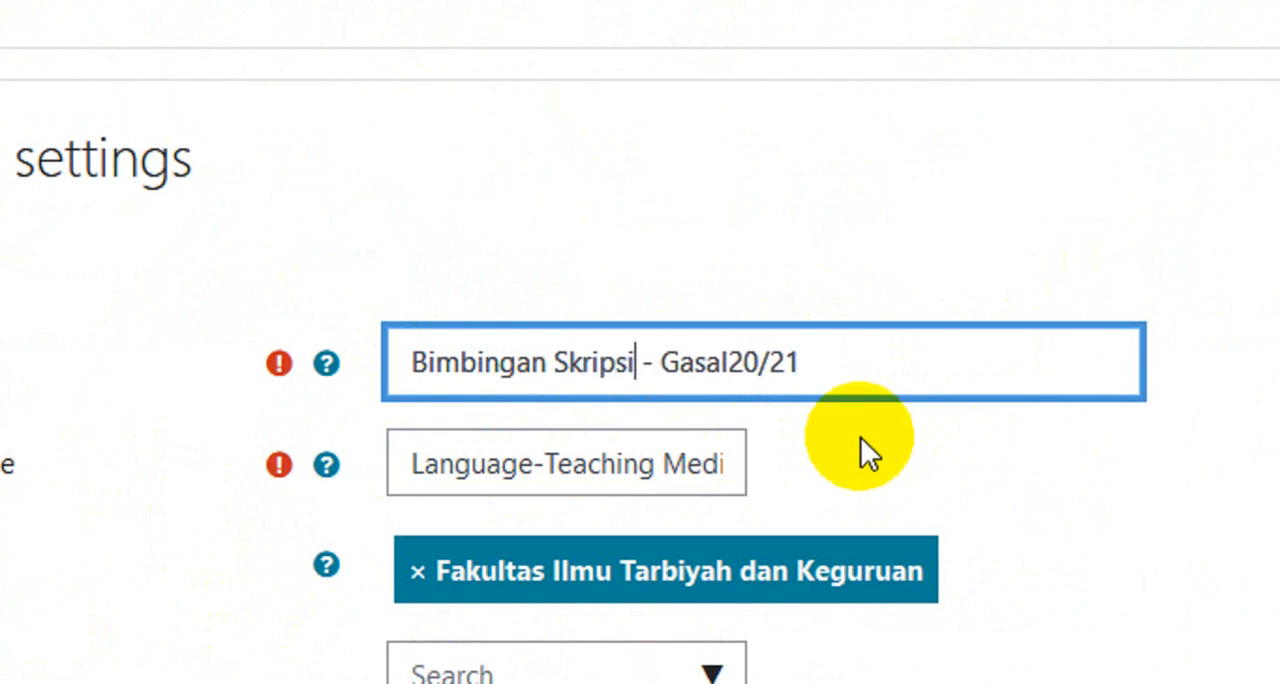
click(730, 363)
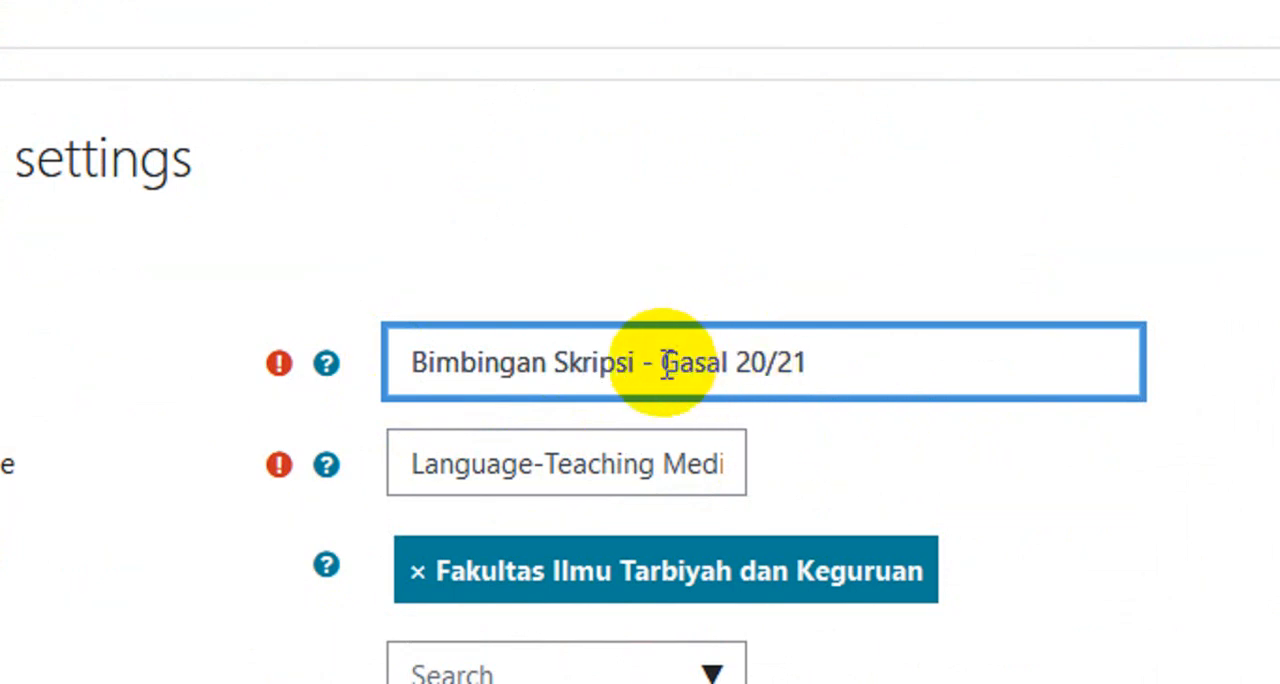
drag(667, 363, 886, 363)
key(BackSpace)
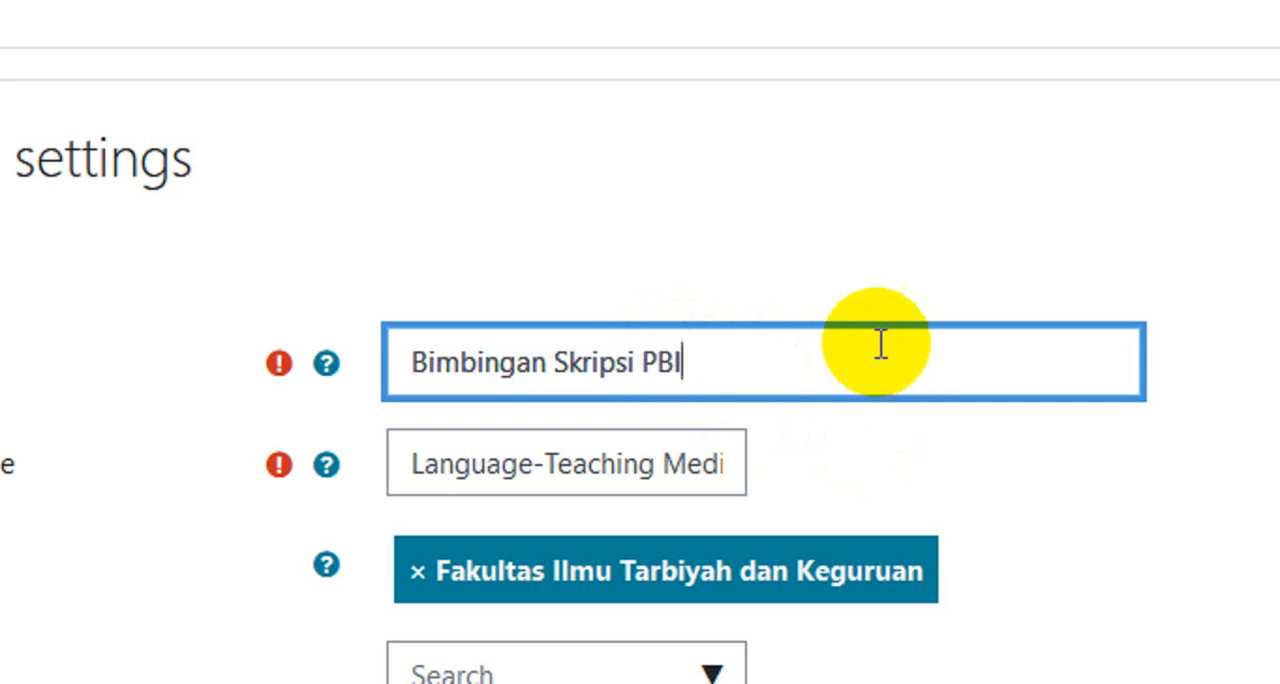
- Replace the course short name with "BS-PBI"
click(666, 464)
triple_click(667, 464)
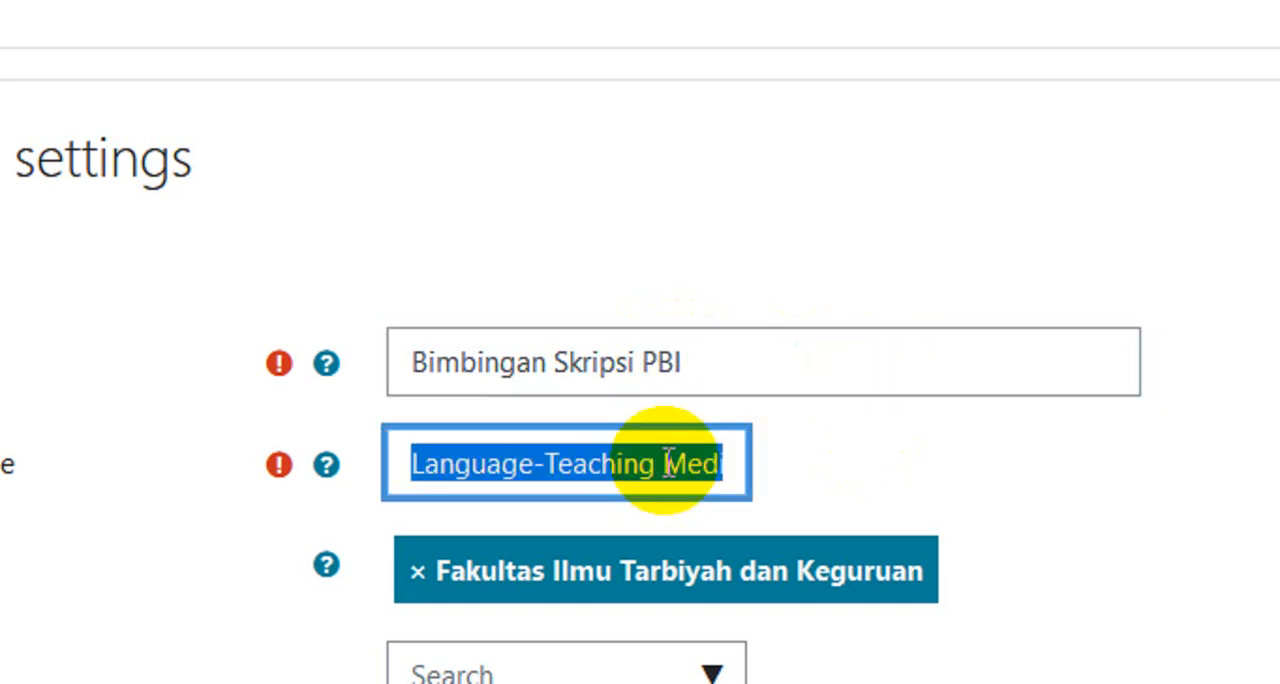
text(d)
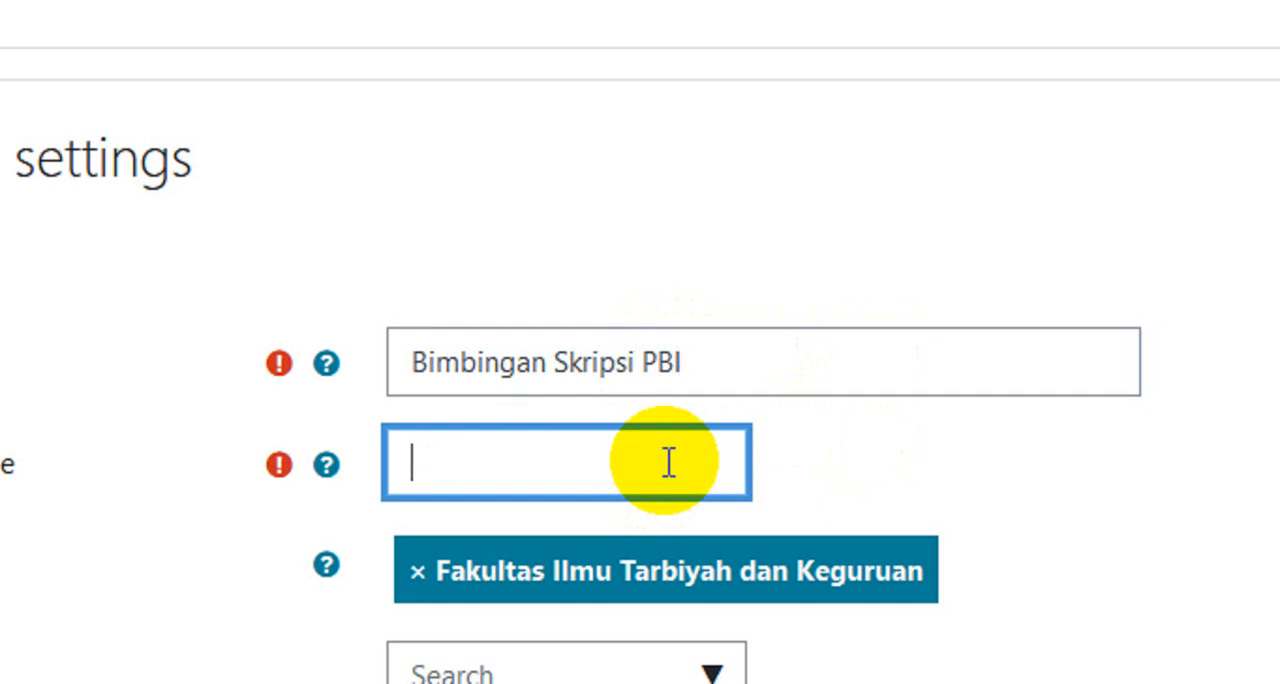
text(BS-PBI)
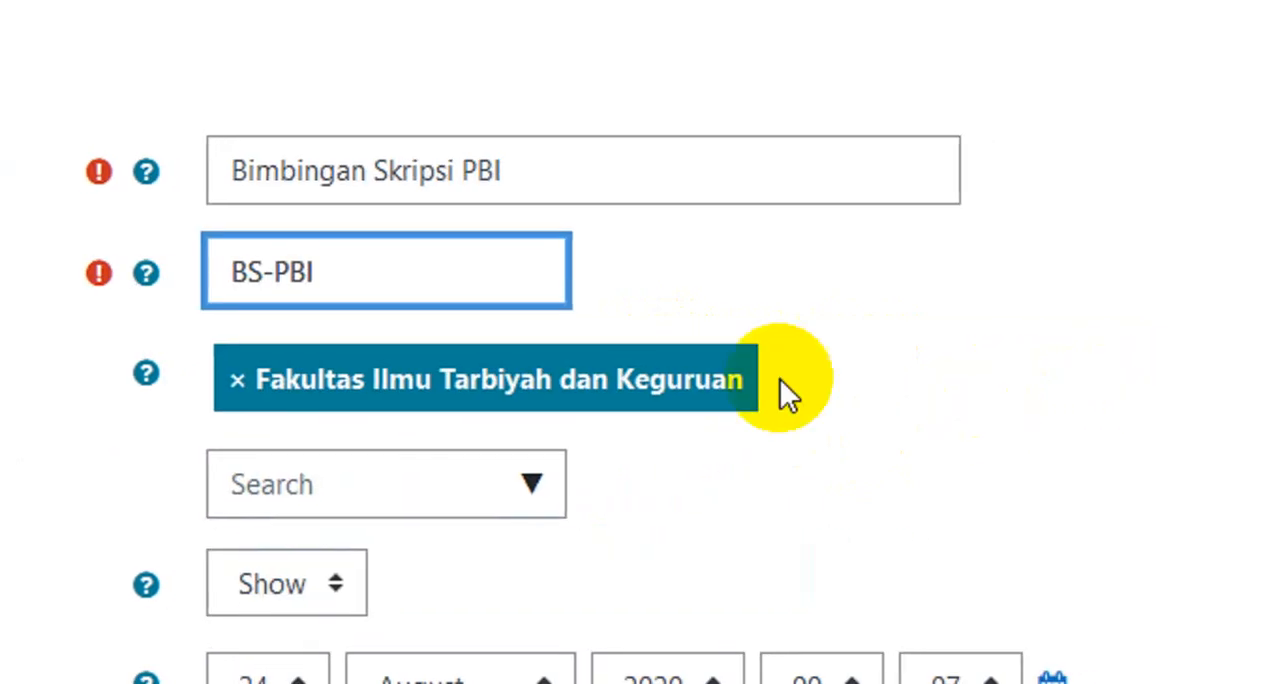
- Set the course start date to 15 July 2021
scroll(627, 376, down, 4)
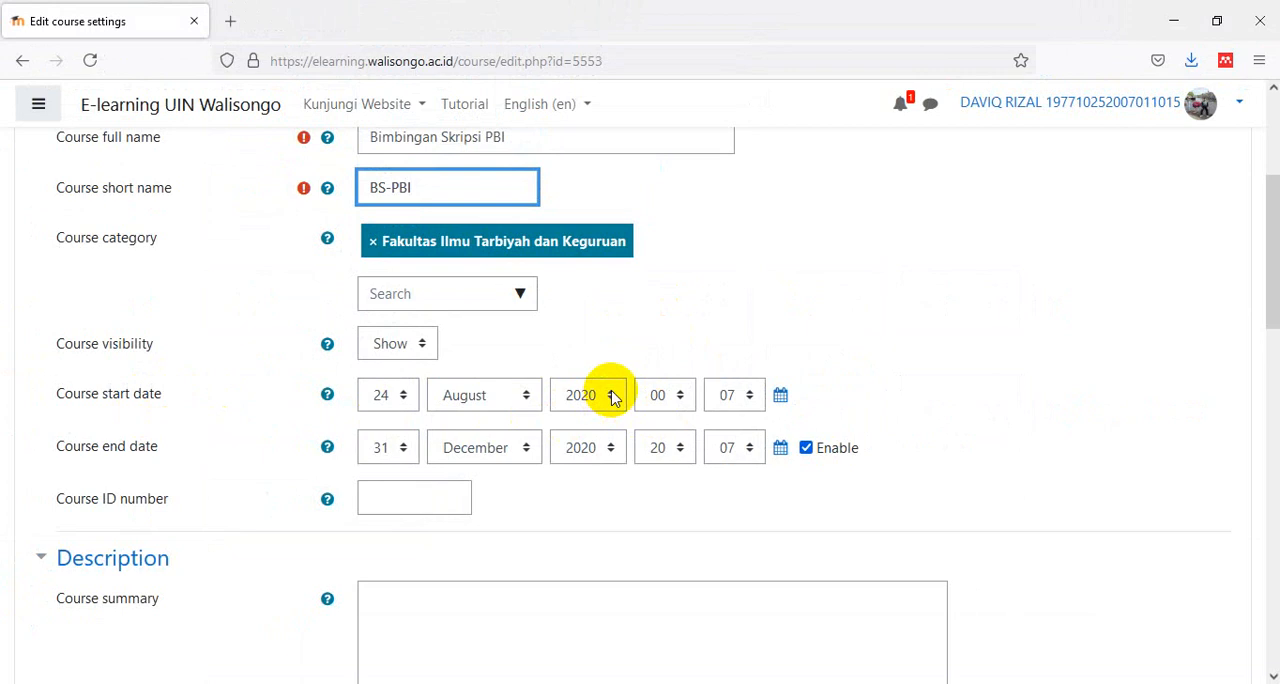
click(449, 402)
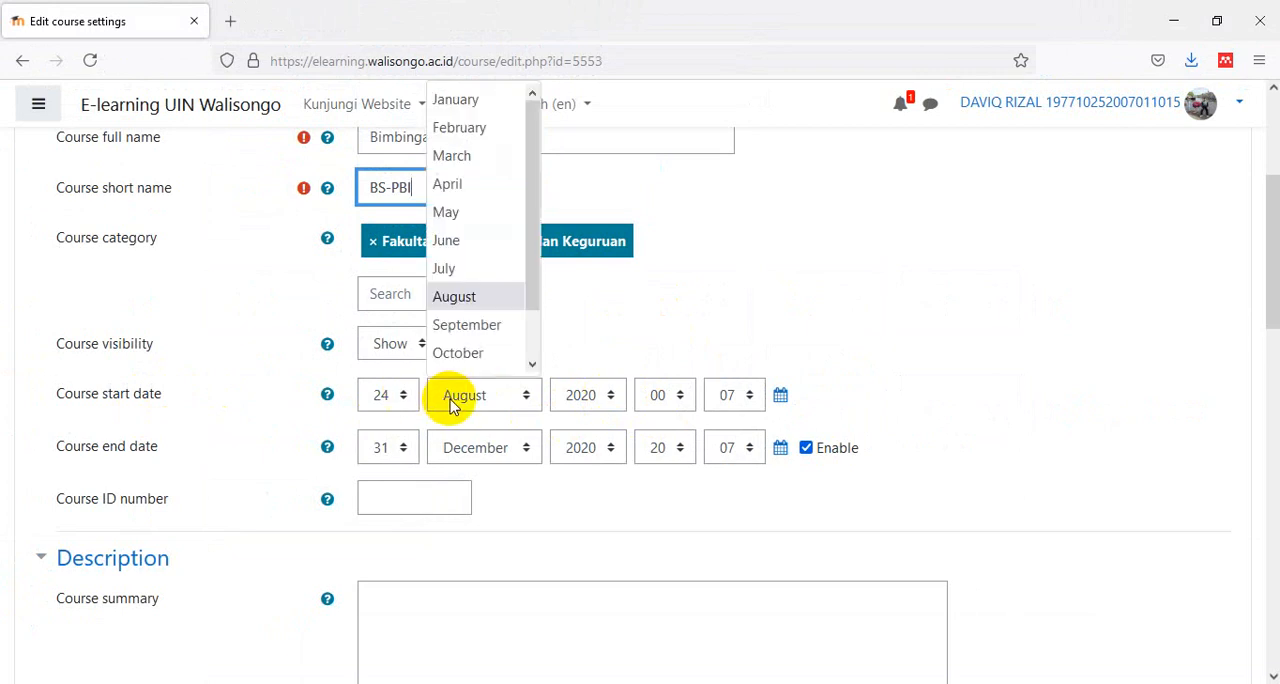
click(470, 268)
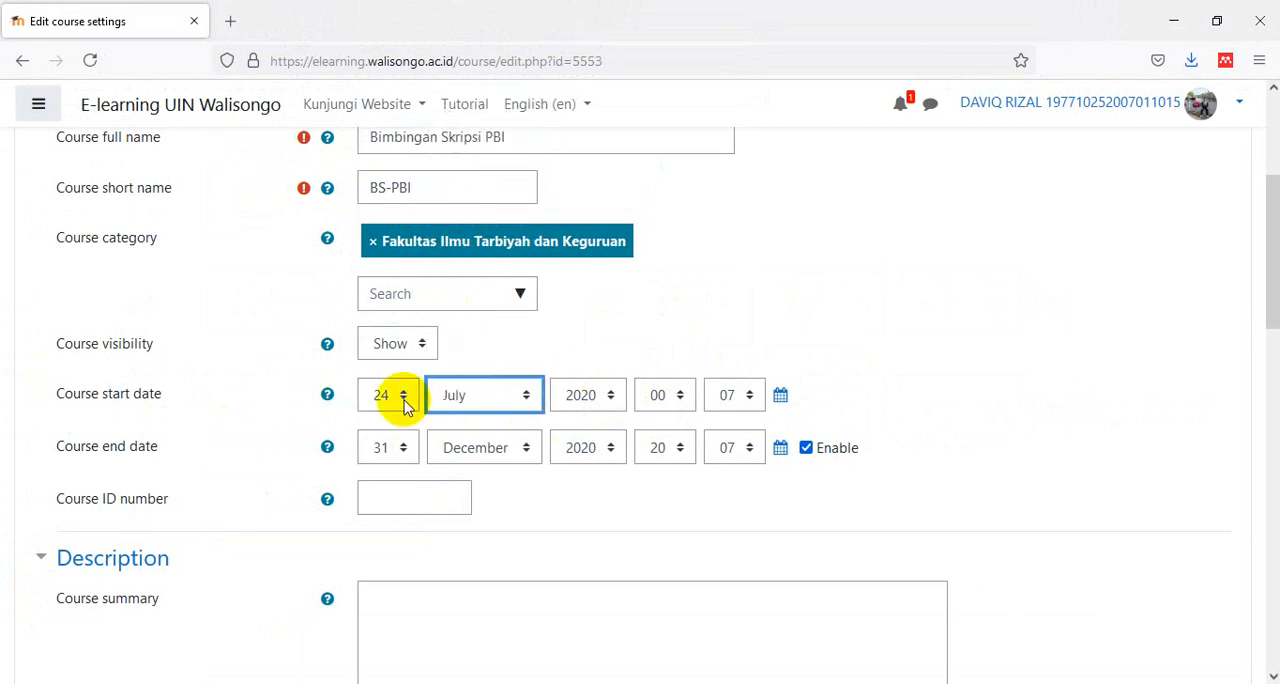
click(404, 400)
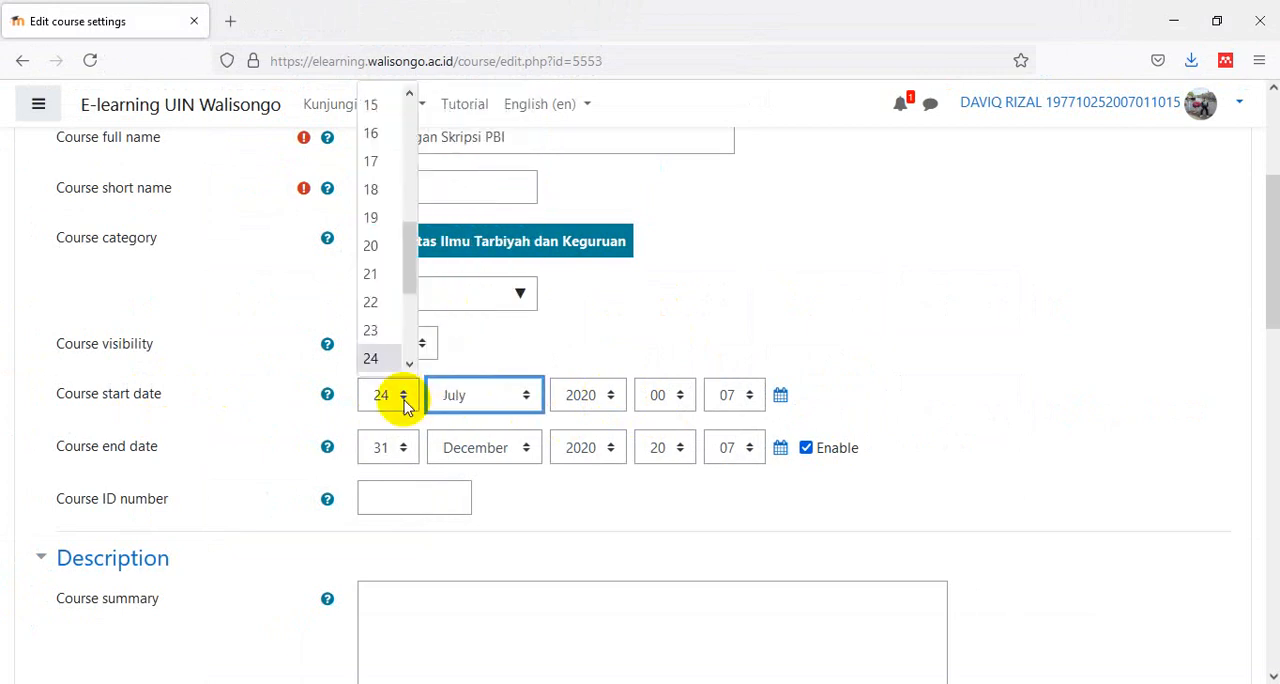
click(380, 108)
click(586, 400)
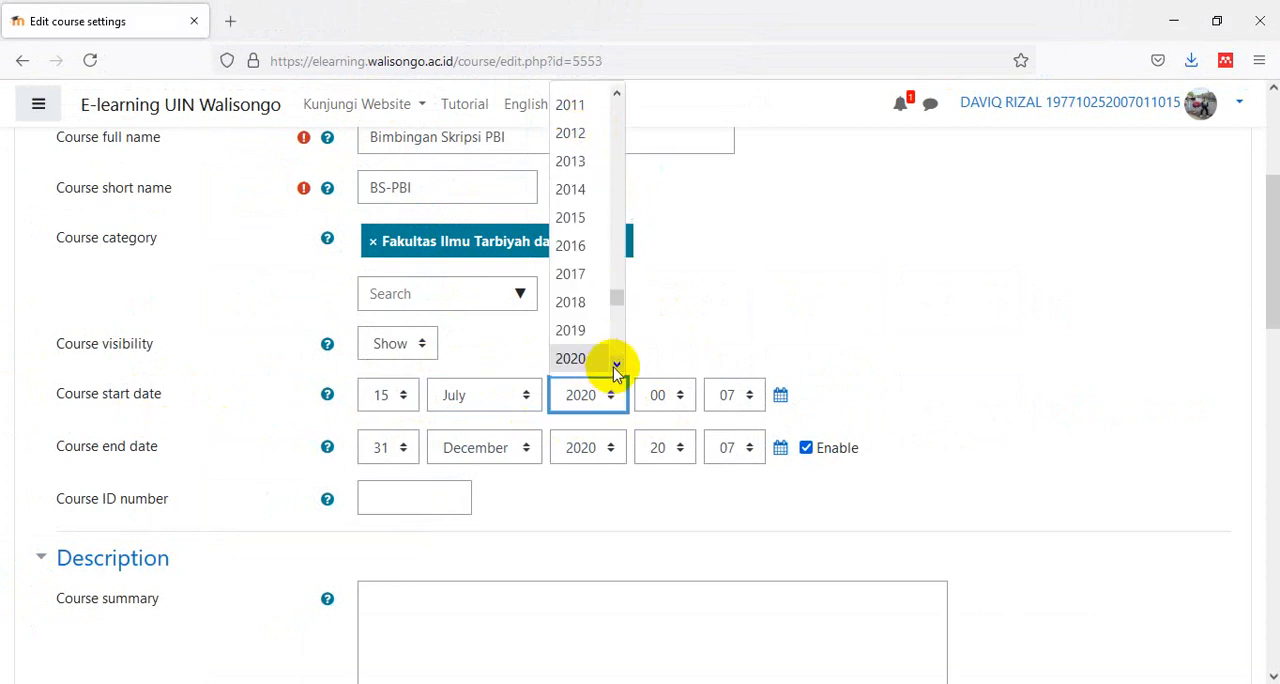
scroll(592, 358, down, 1)
click(586, 333)
- Set the year of the course end date to 2022
click(612, 447)
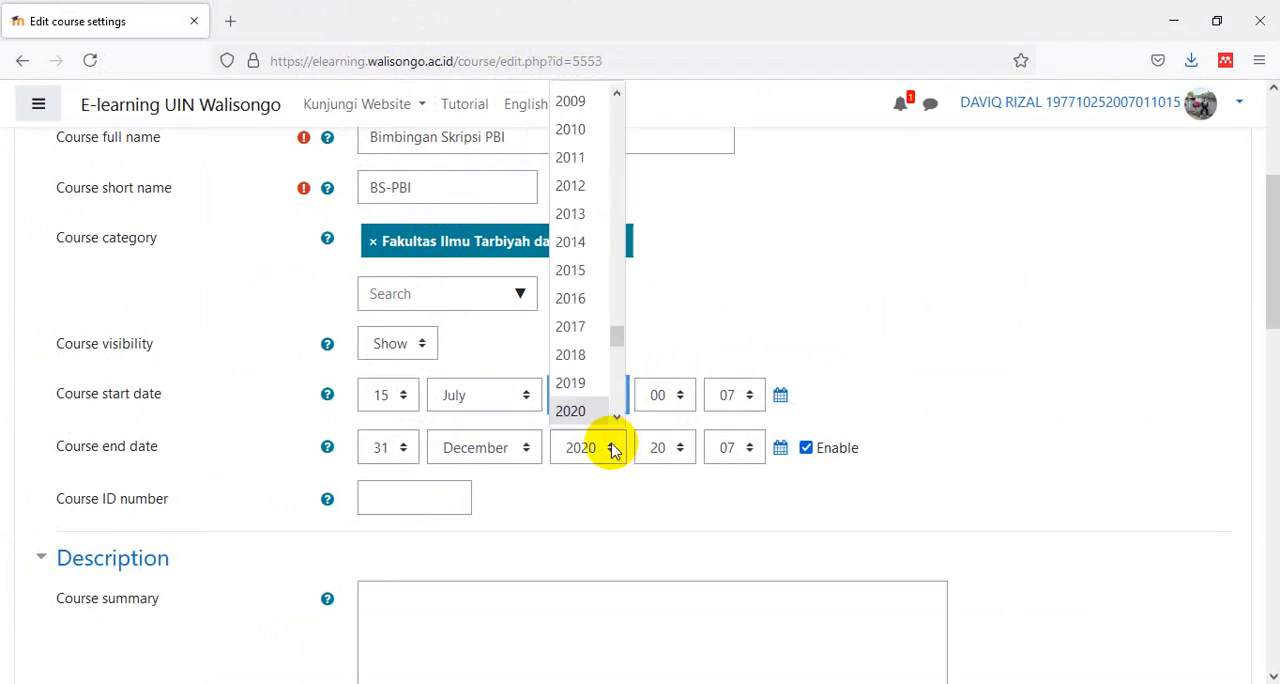
click(617, 420)
click(617, 420)
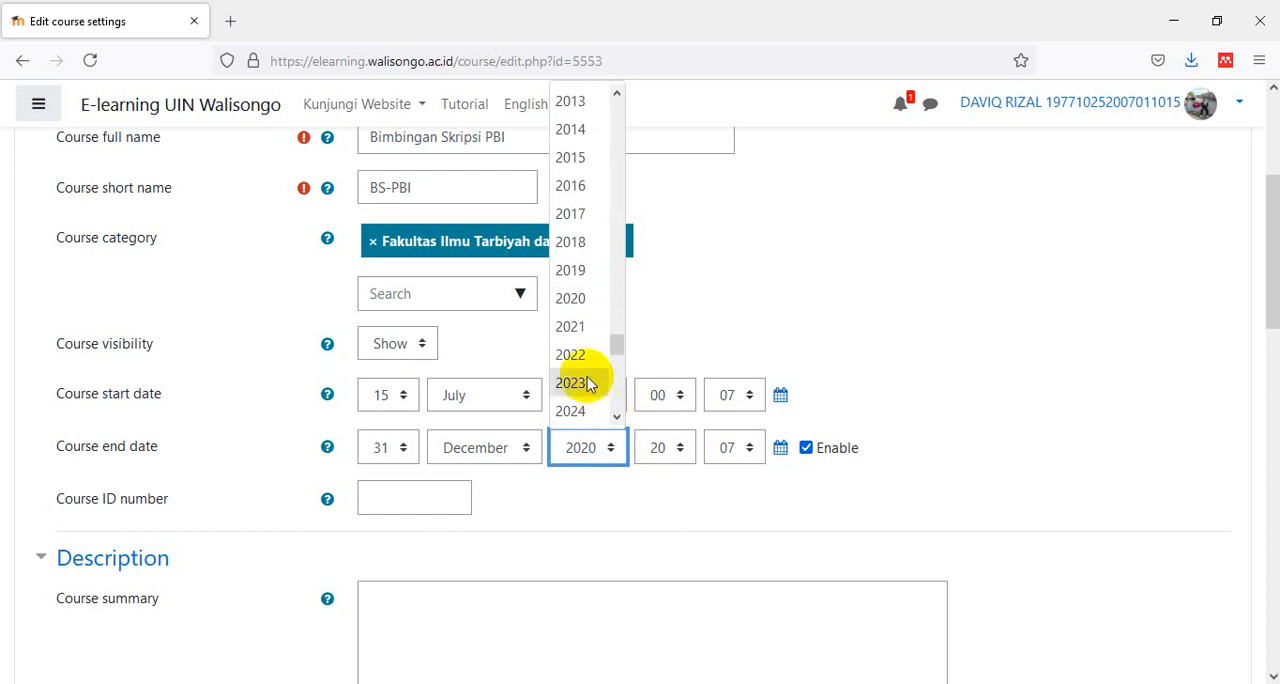
click(579, 365)
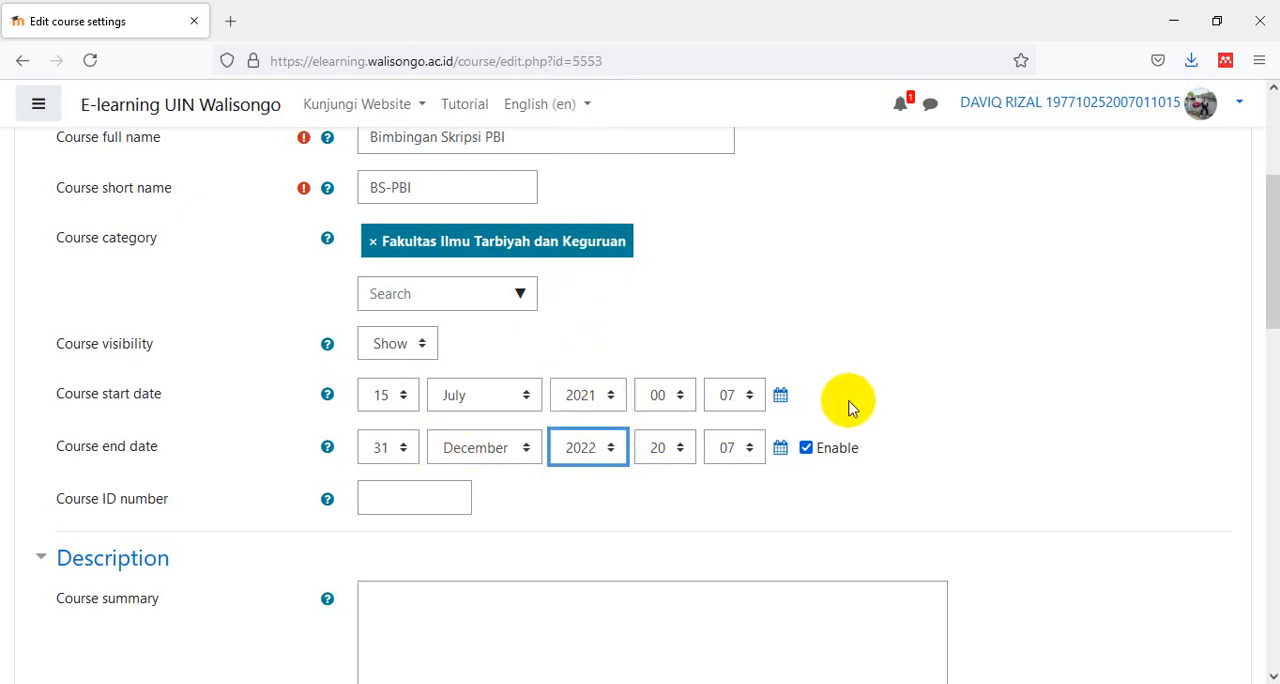
- Go to the course image section of the settings, and open the flamingtext.com free logo designs in a new browser tab
scroll(851, 403, down, 1)
scroll(851, 403, down, 6)
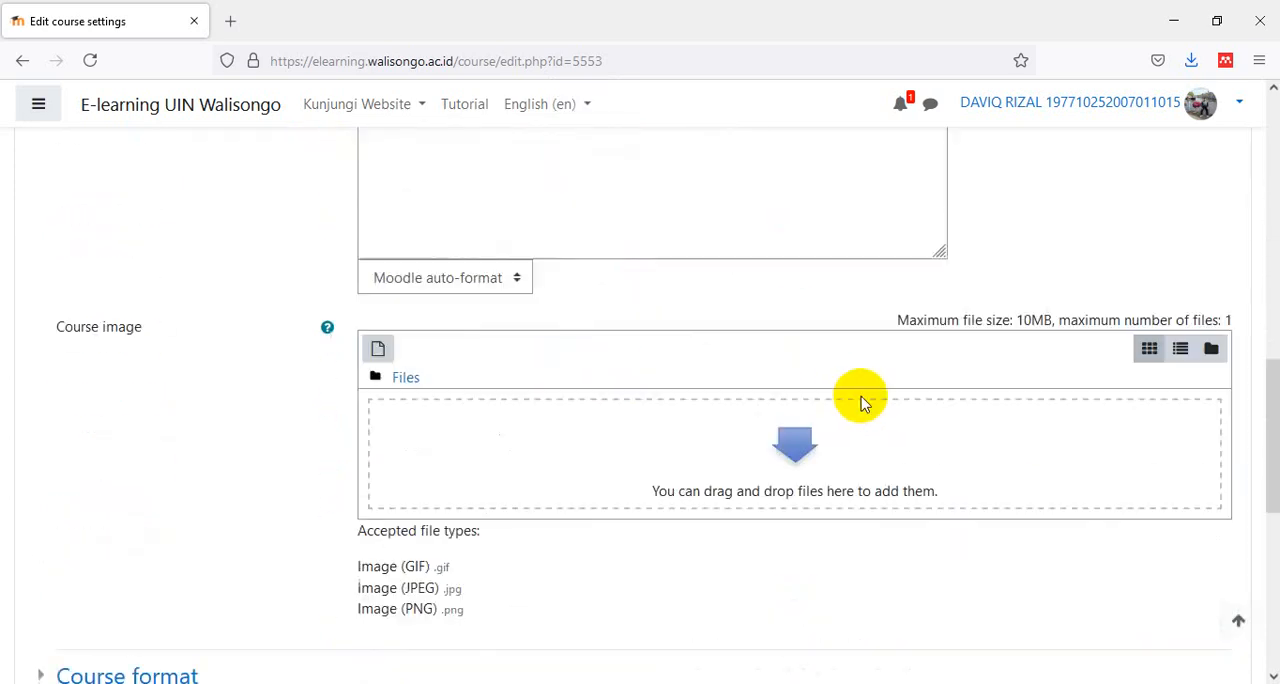
scroll(866, 401, up, 1)
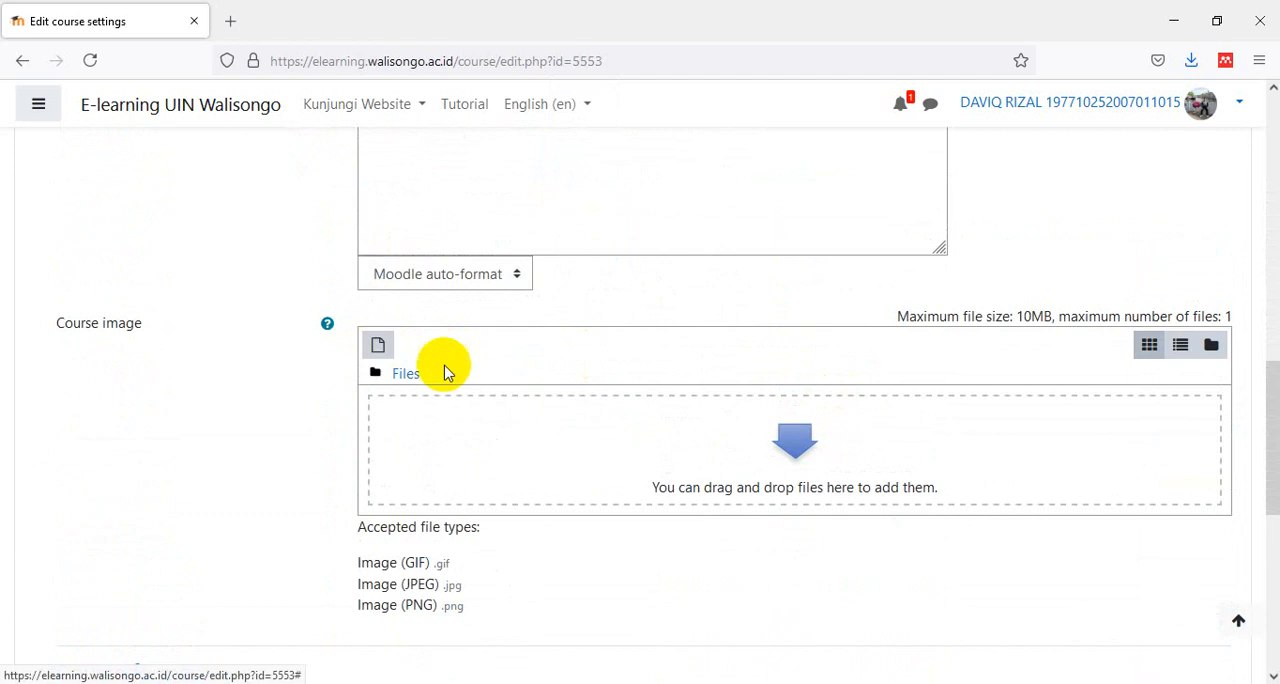
scroll(478, 381, down, 2)
scroll(478, 381, up, 1)
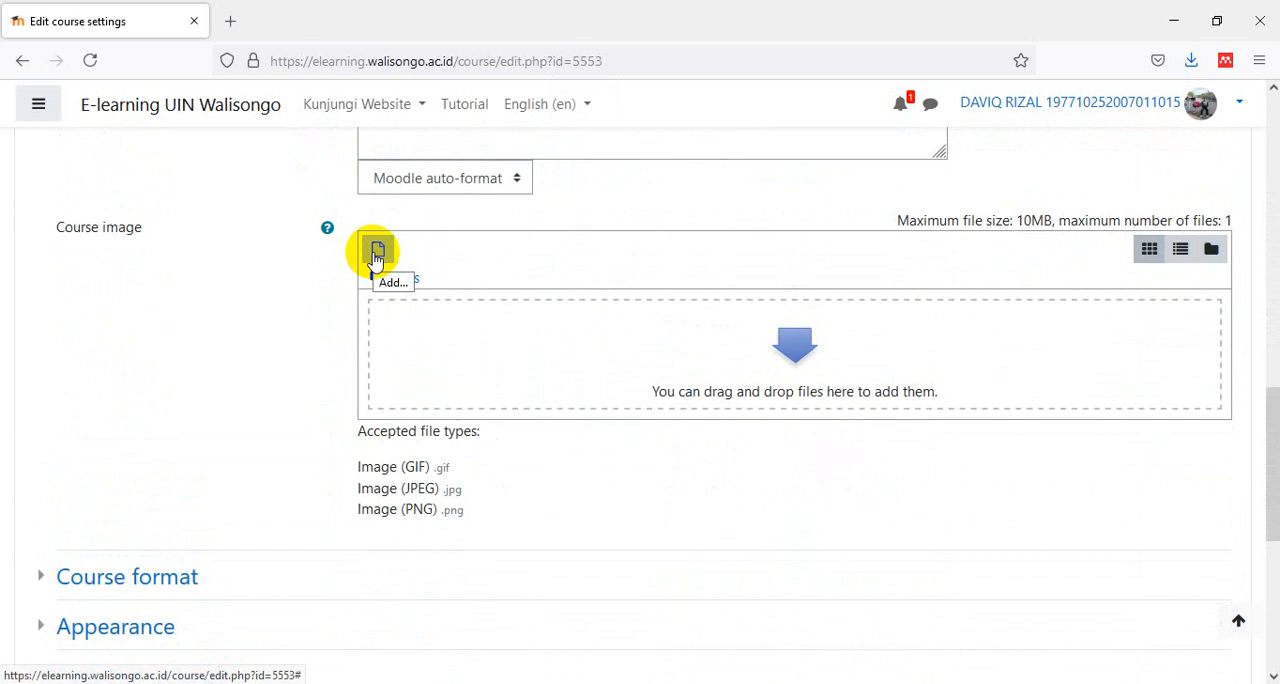
click(230, 21)
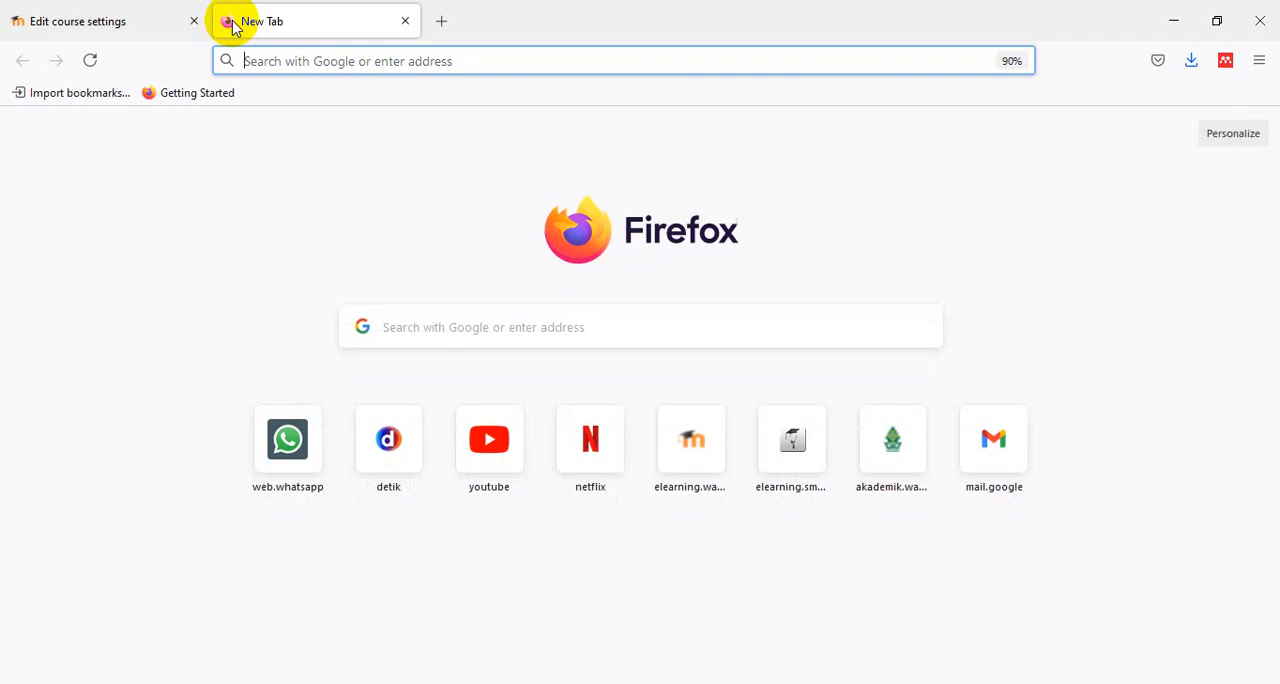
text(flami)
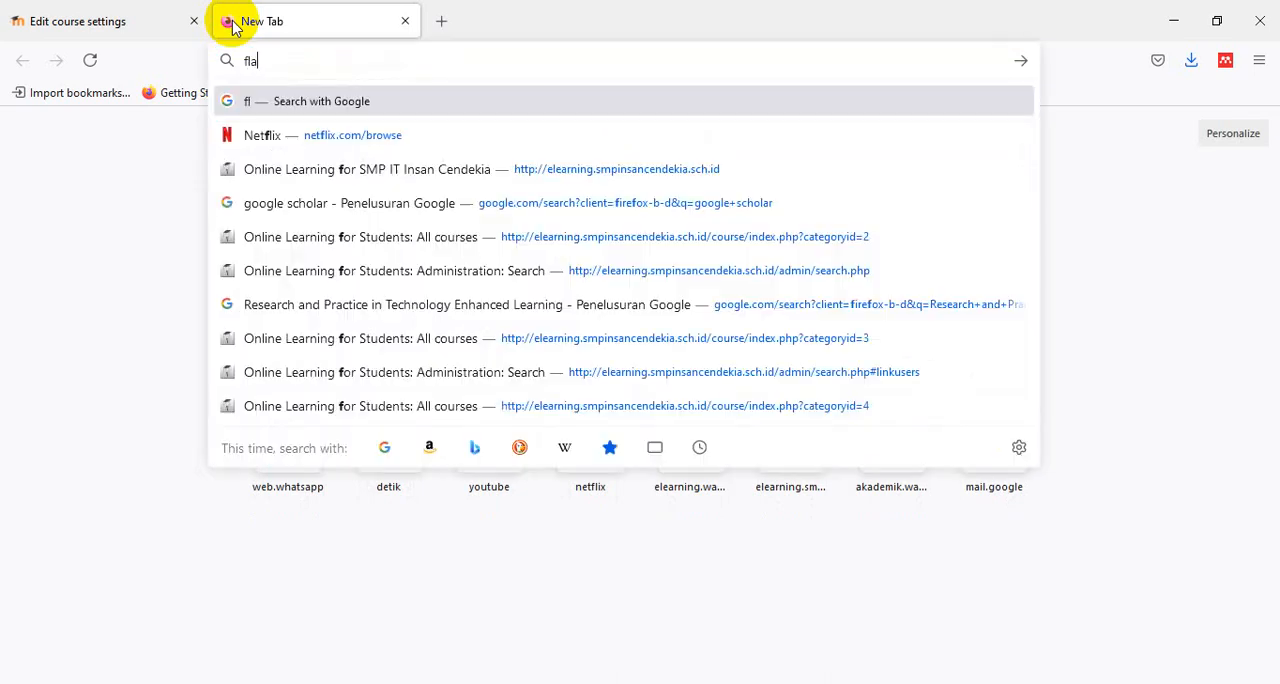
key(BackSpace)
key(BackSpace)
key(BackSpace)
text(e)
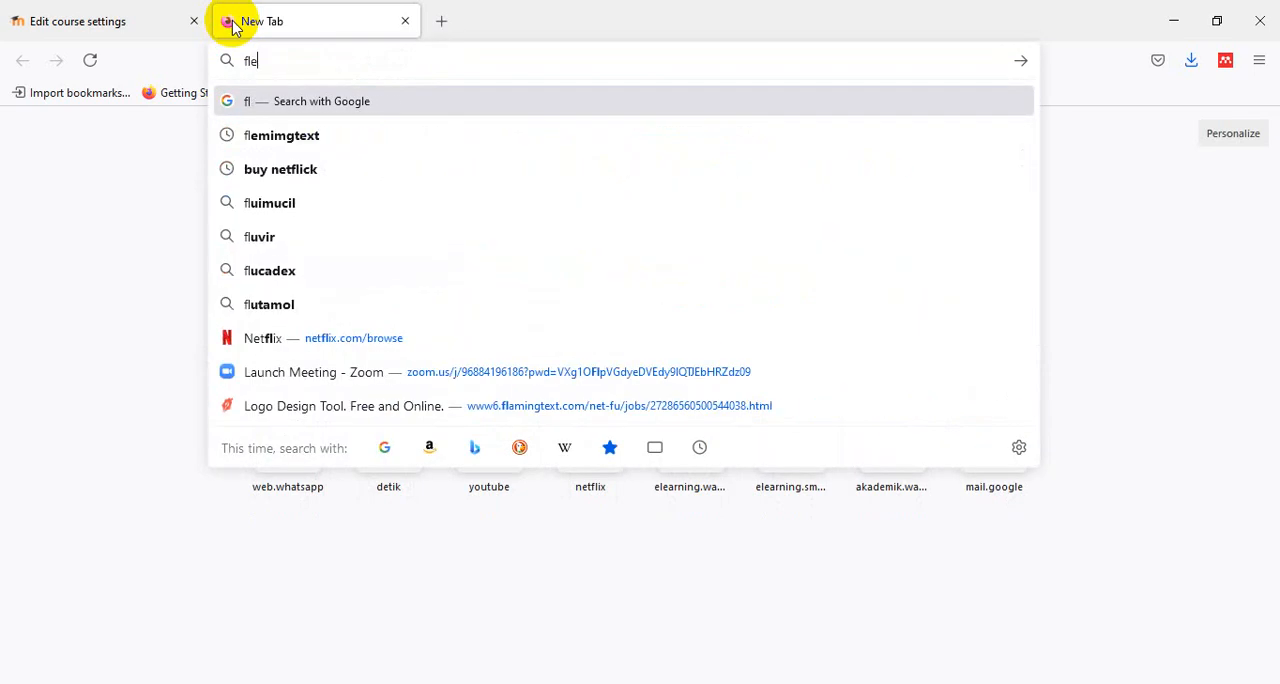
text(mingtext)
key(Return)
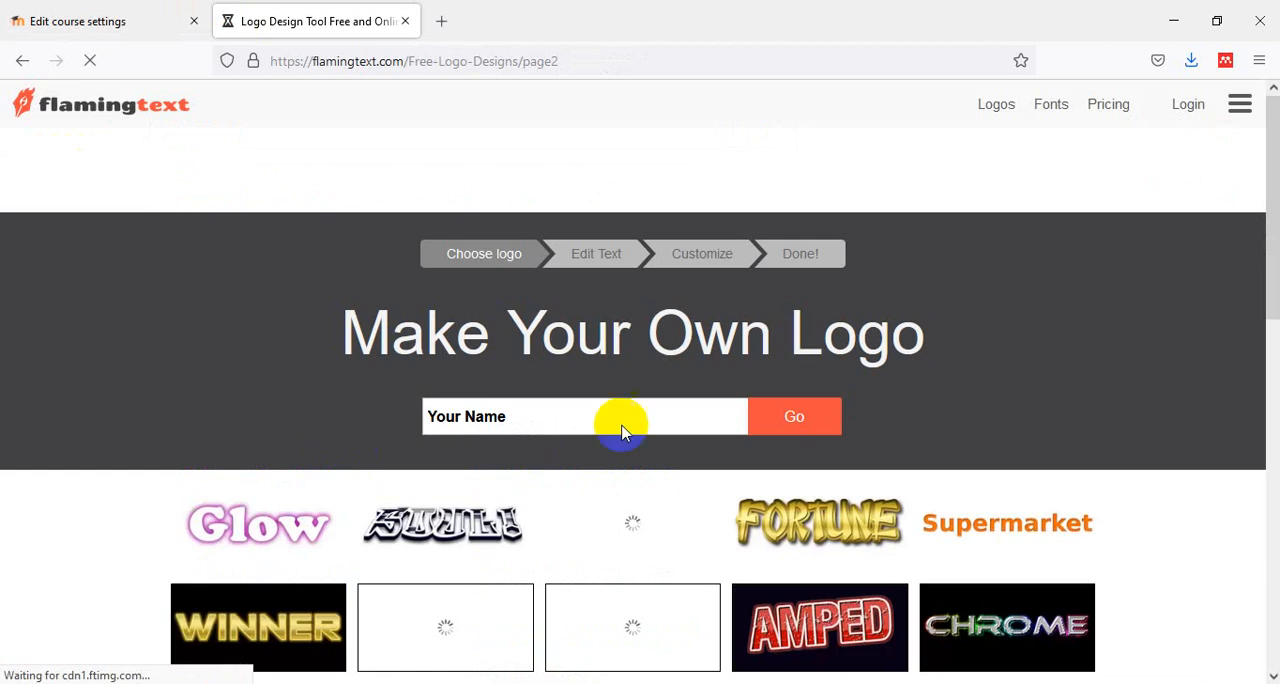
scroll(675, 455, down, 4)
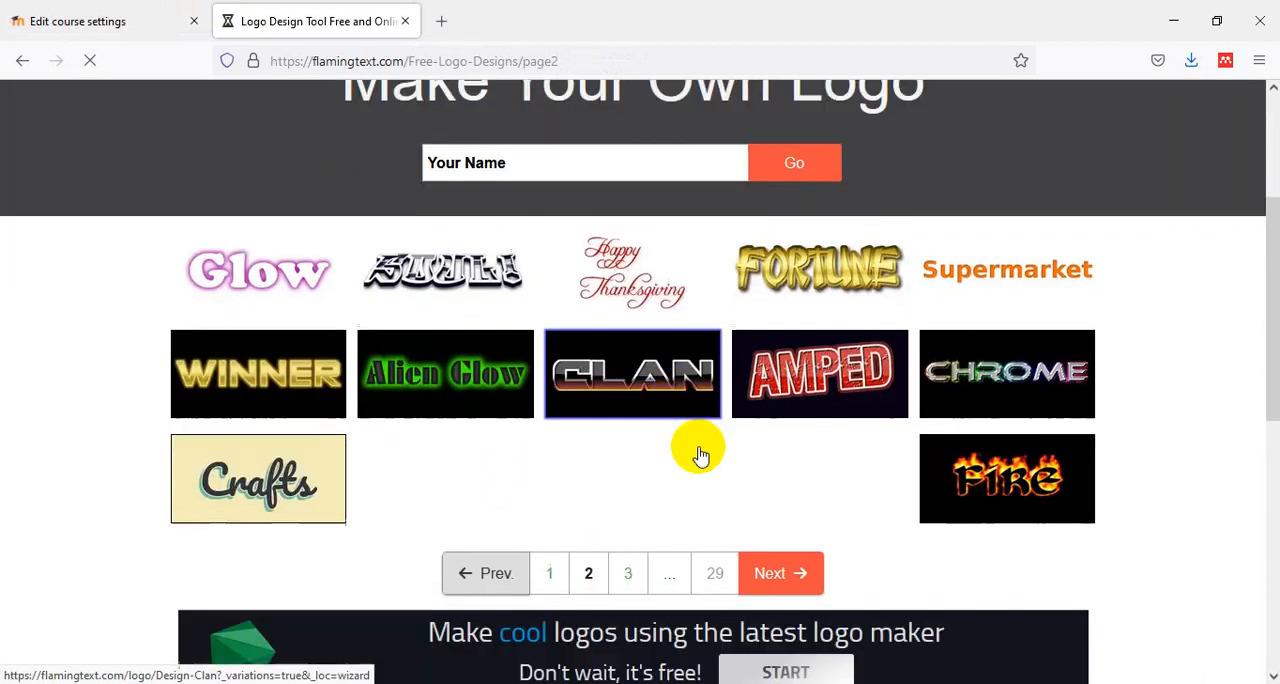
scroll(720, 424, up, 3)
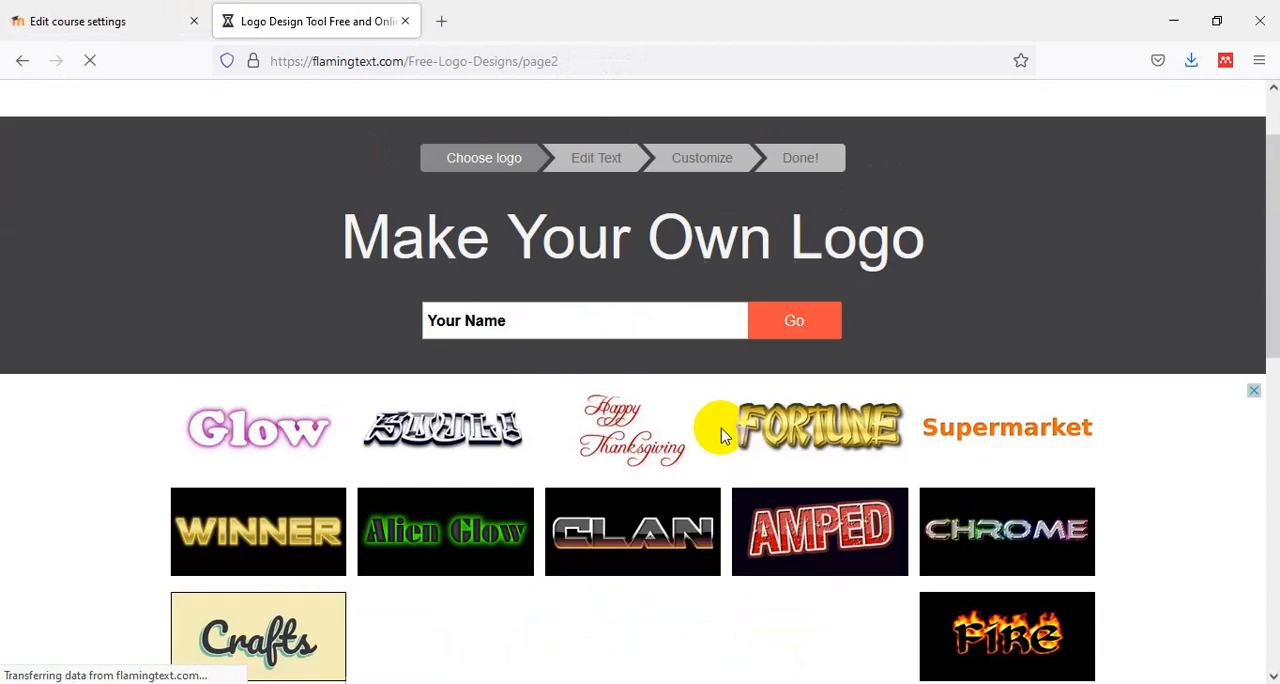
- Browse the first page of free logo designs, choose the Water design, and open it for editing
scroll(720, 435, down, 4)
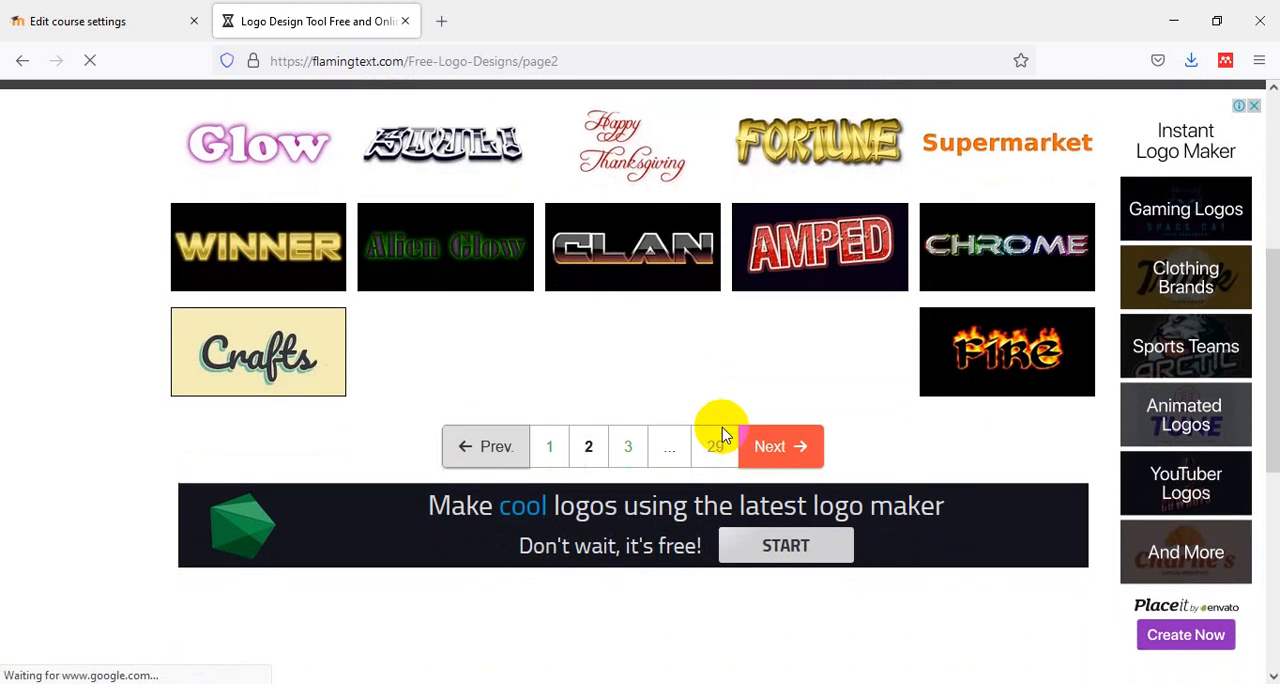
scroll(722, 435, up, 1)
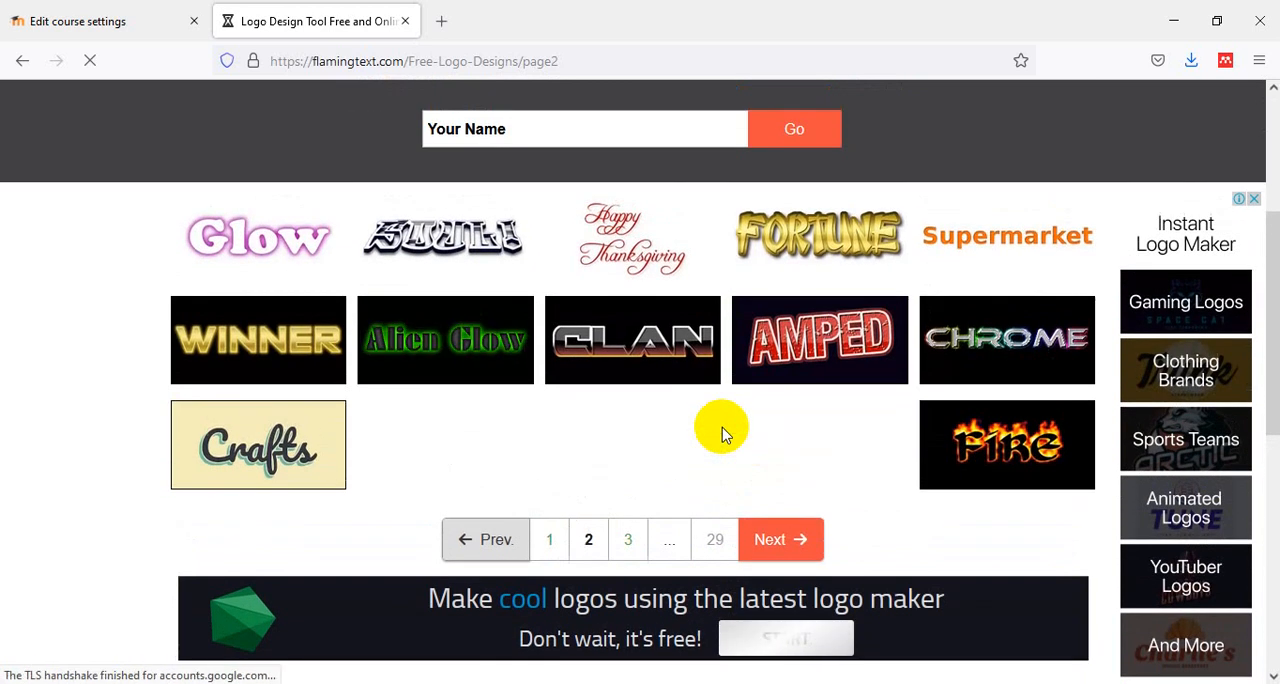
click(549, 541)
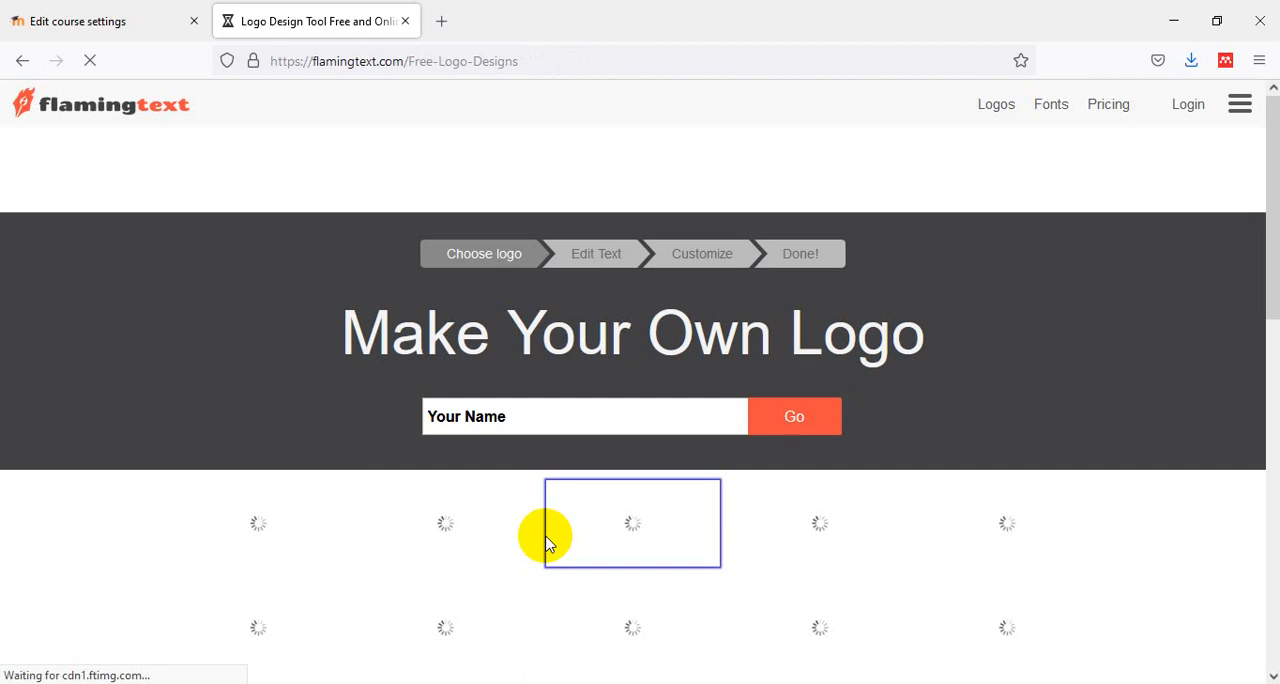
scroll(1006, 463, down, 4)
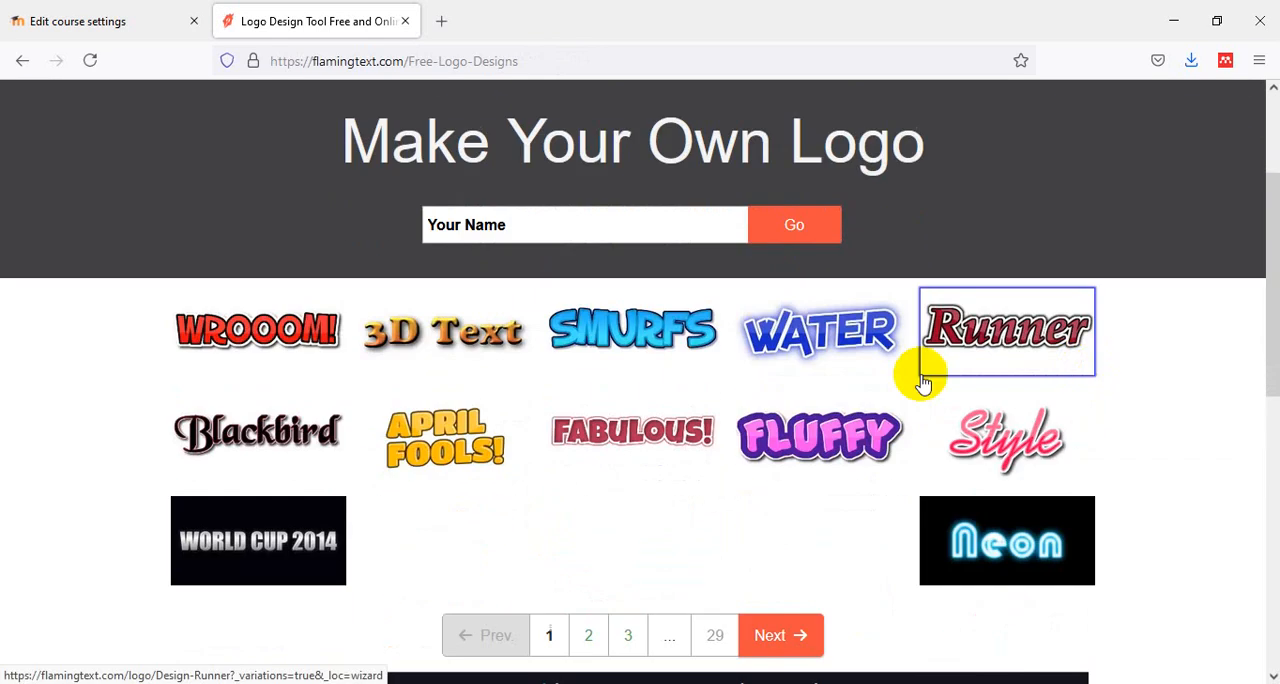
click(849, 347)
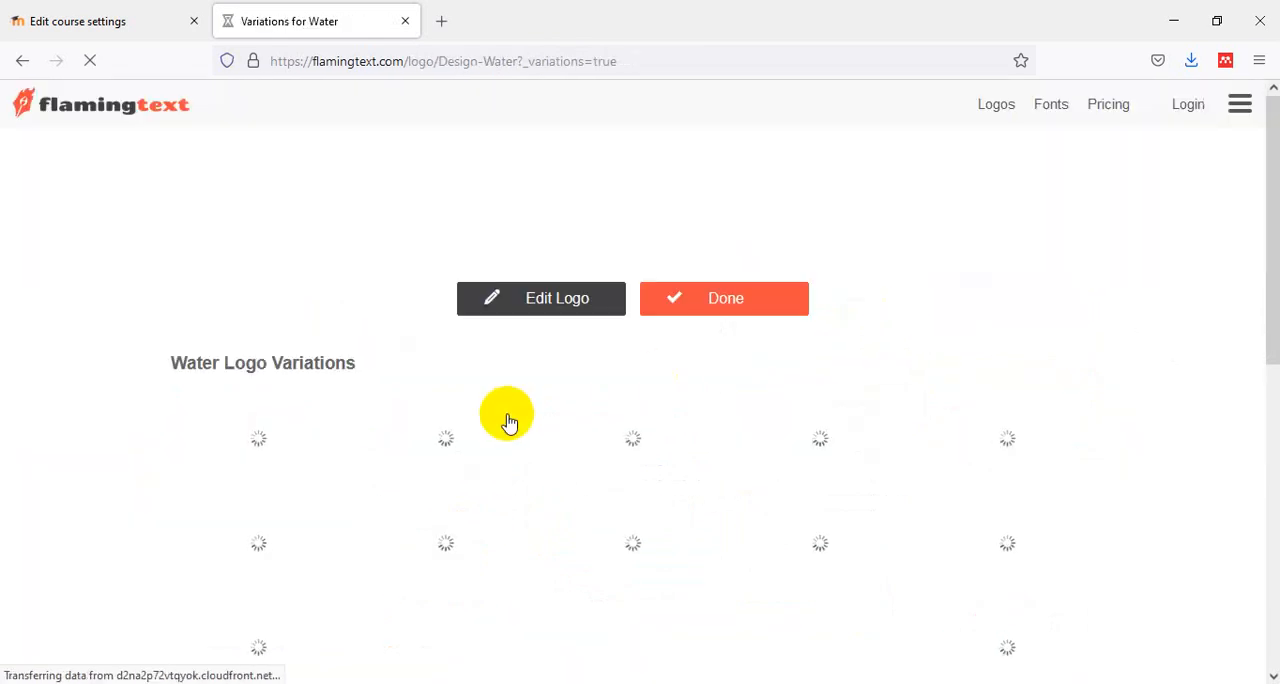
scroll(508, 471, down, 2)
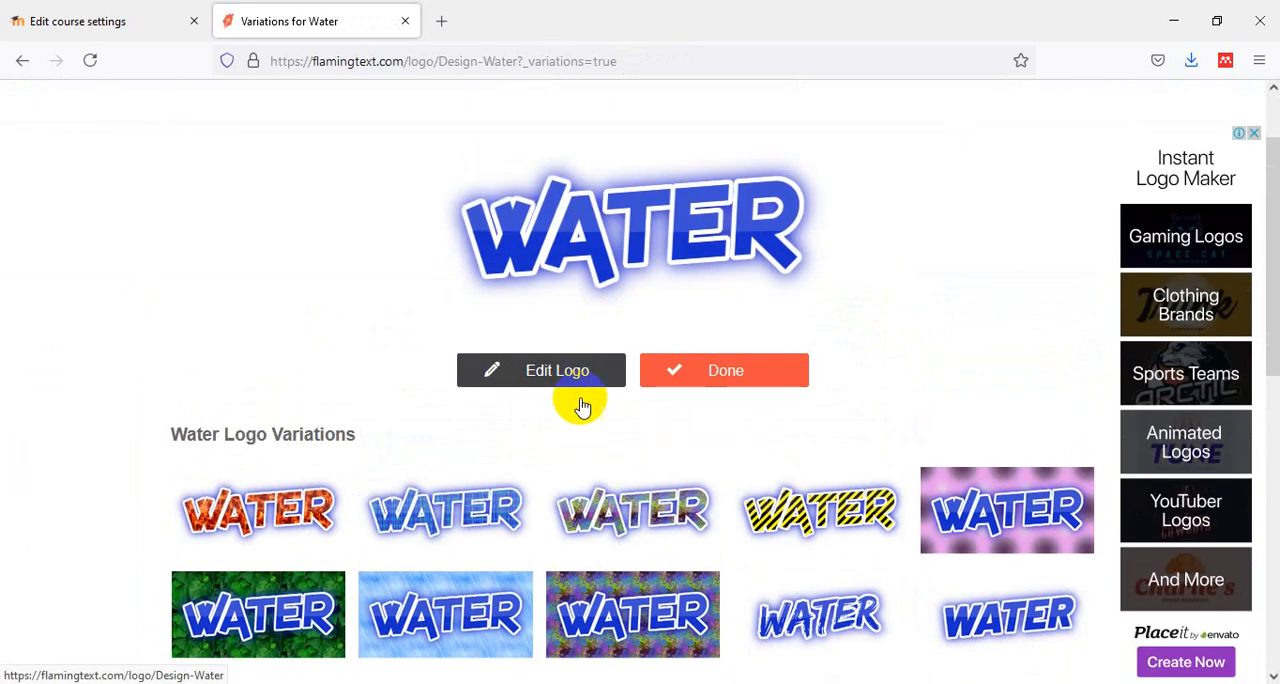
click(563, 371)
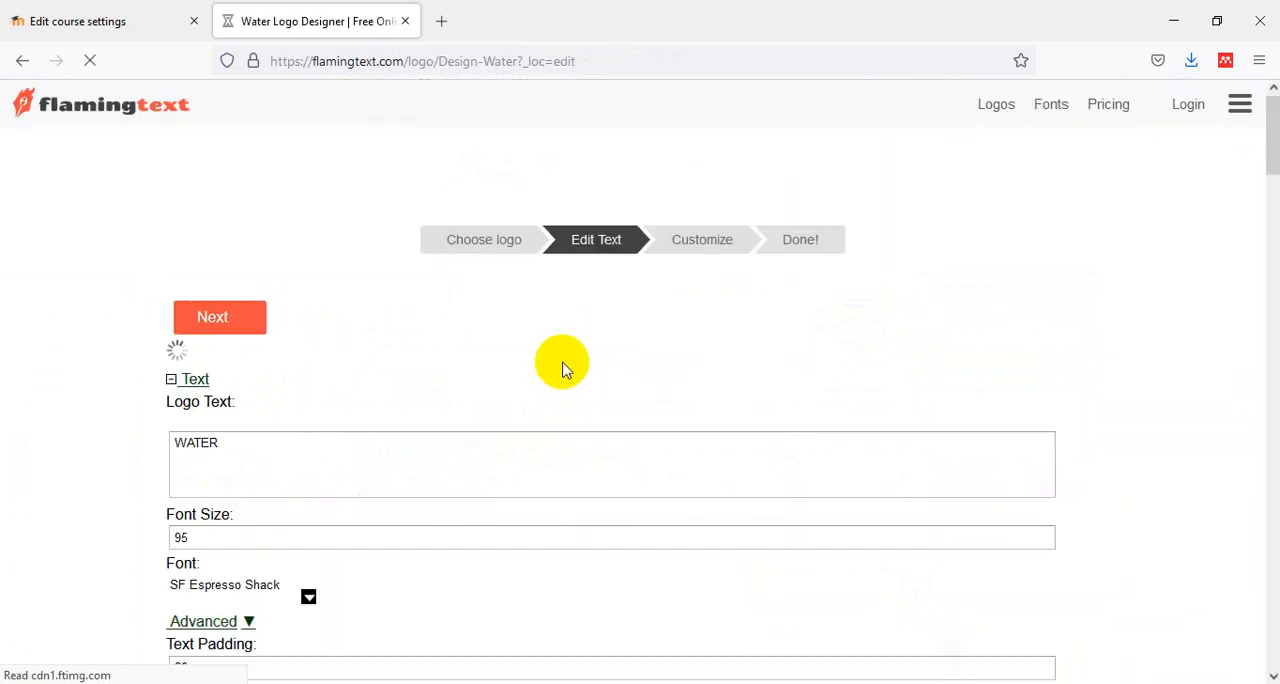
- Replace the logo text with "Bimbingan" and "Skripsi" on two separate lines
double_click(330, 450)
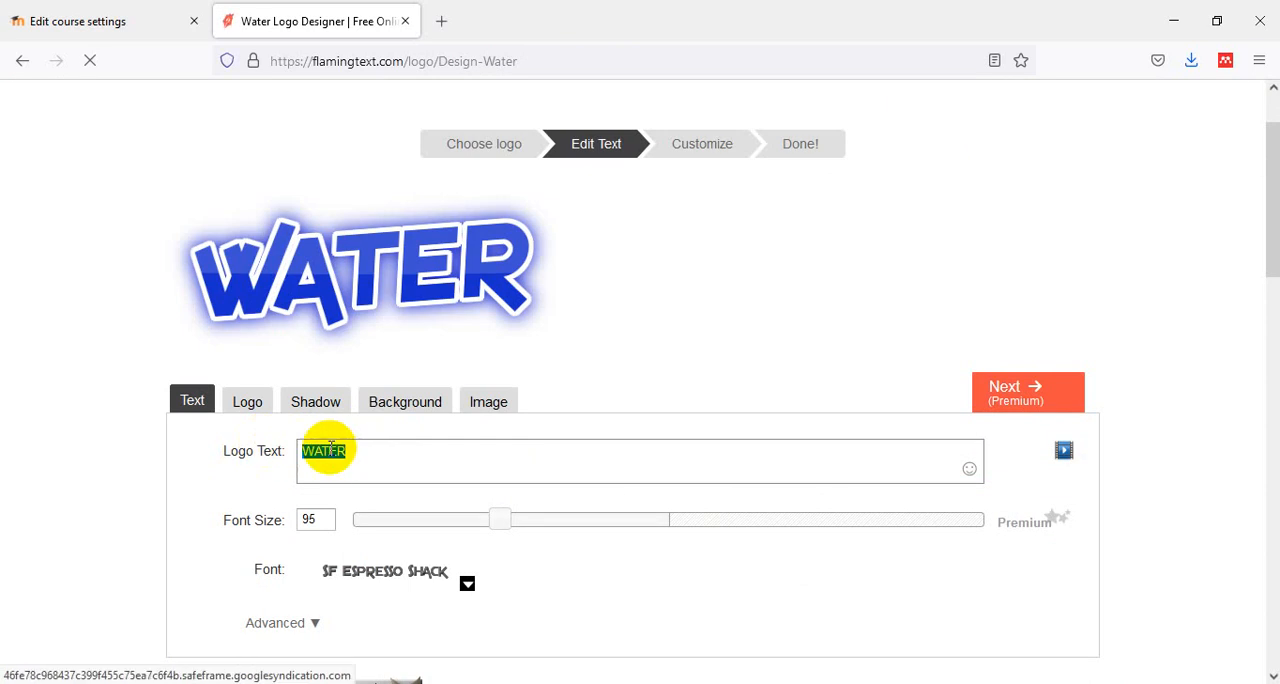
text(Bim)
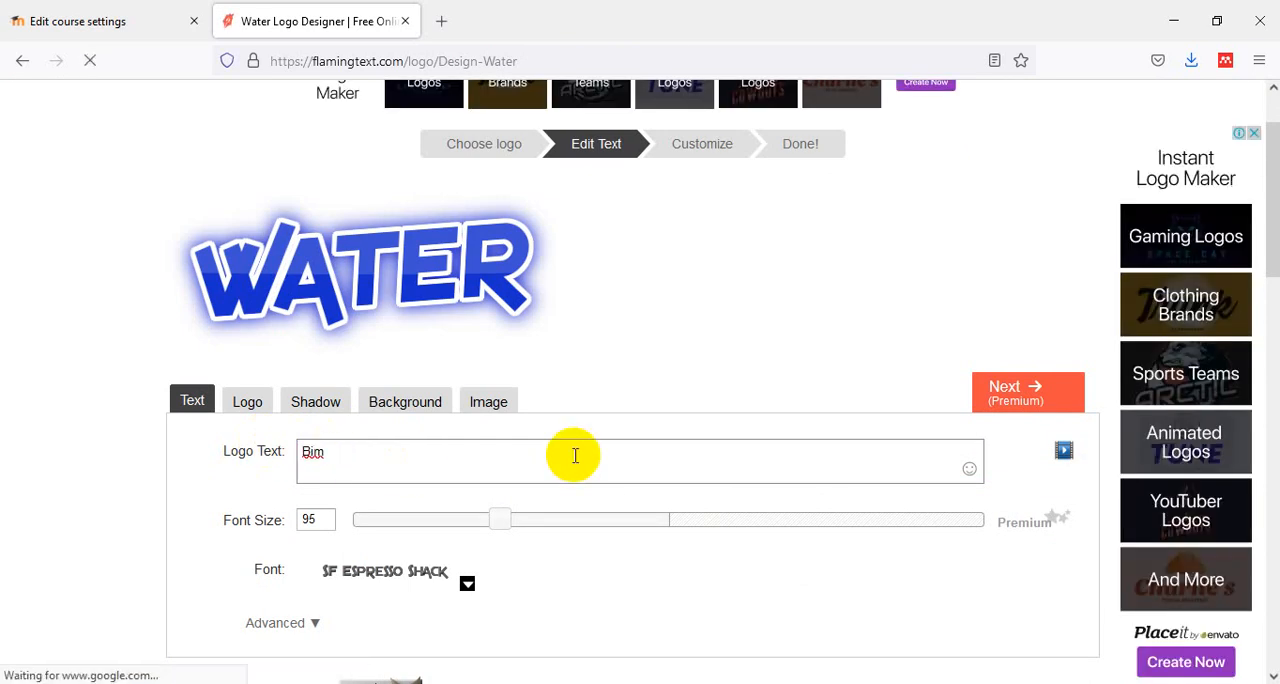
text(bingan)
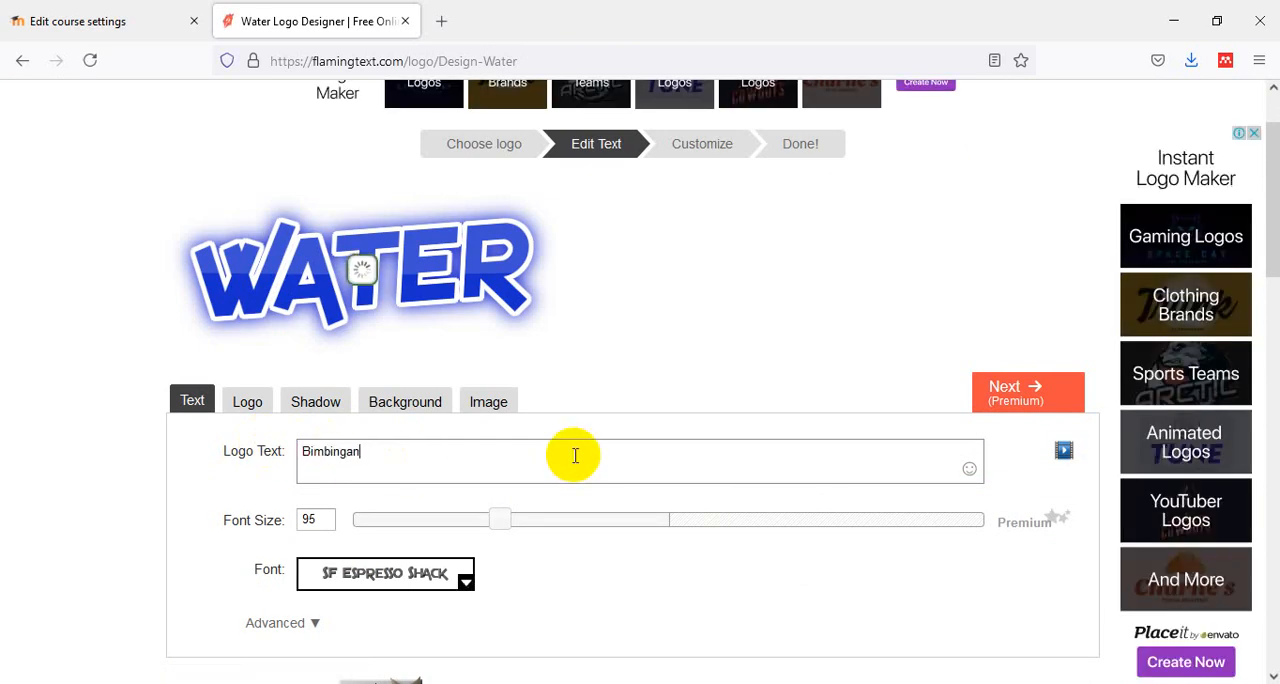
key(Return)
text(Skripsi)
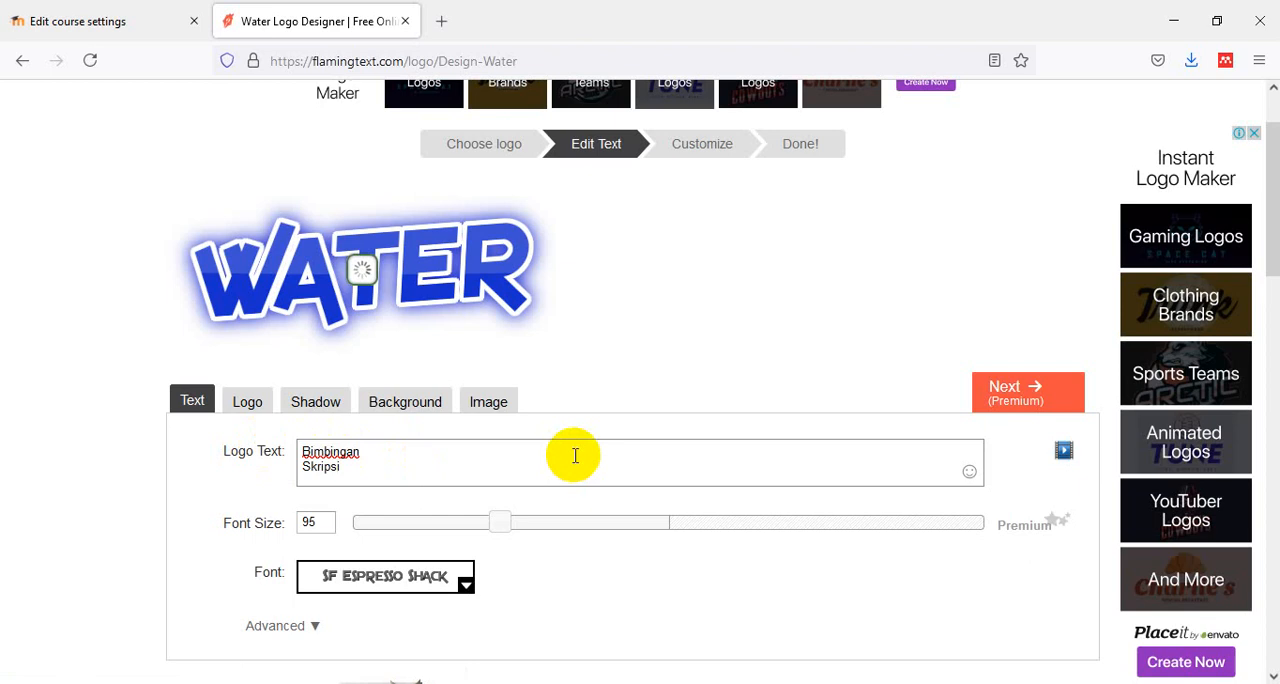
- Set the logo's font size to 45 and proceed to the finished logo
scroll(530, 456, down, 2)
click(311, 424)
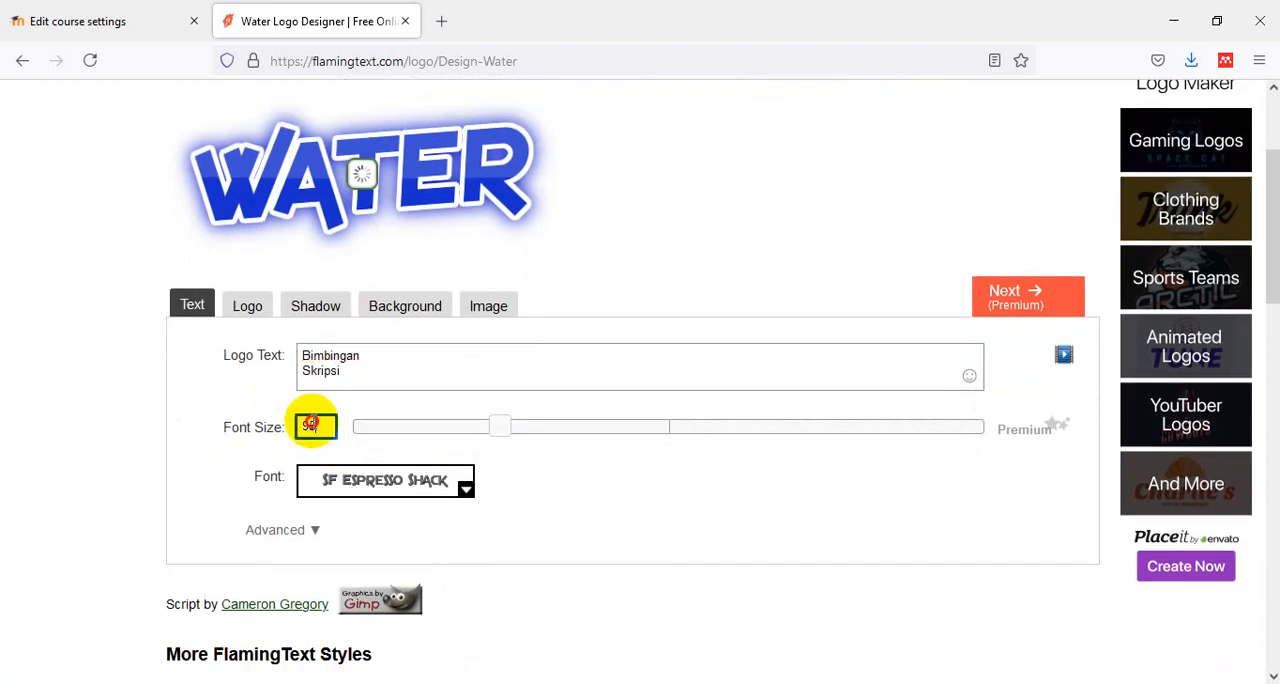
drag(311, 424, 282, 424)
text(45)
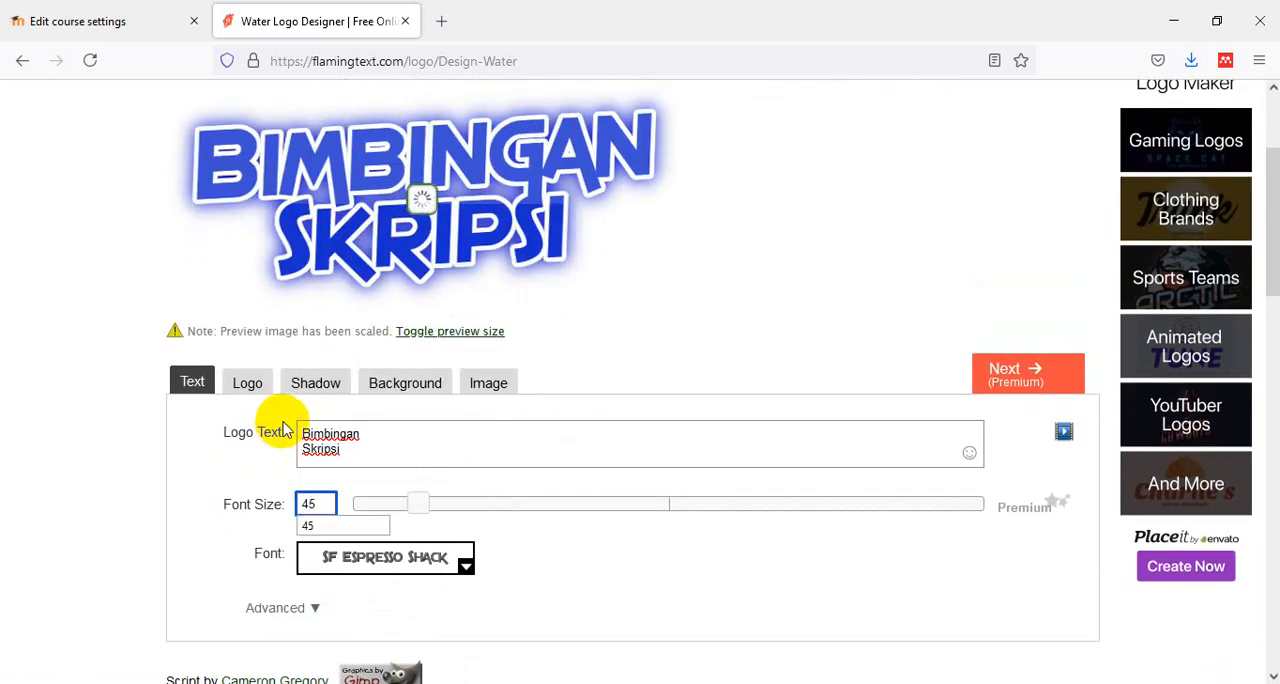
click(640, 568)
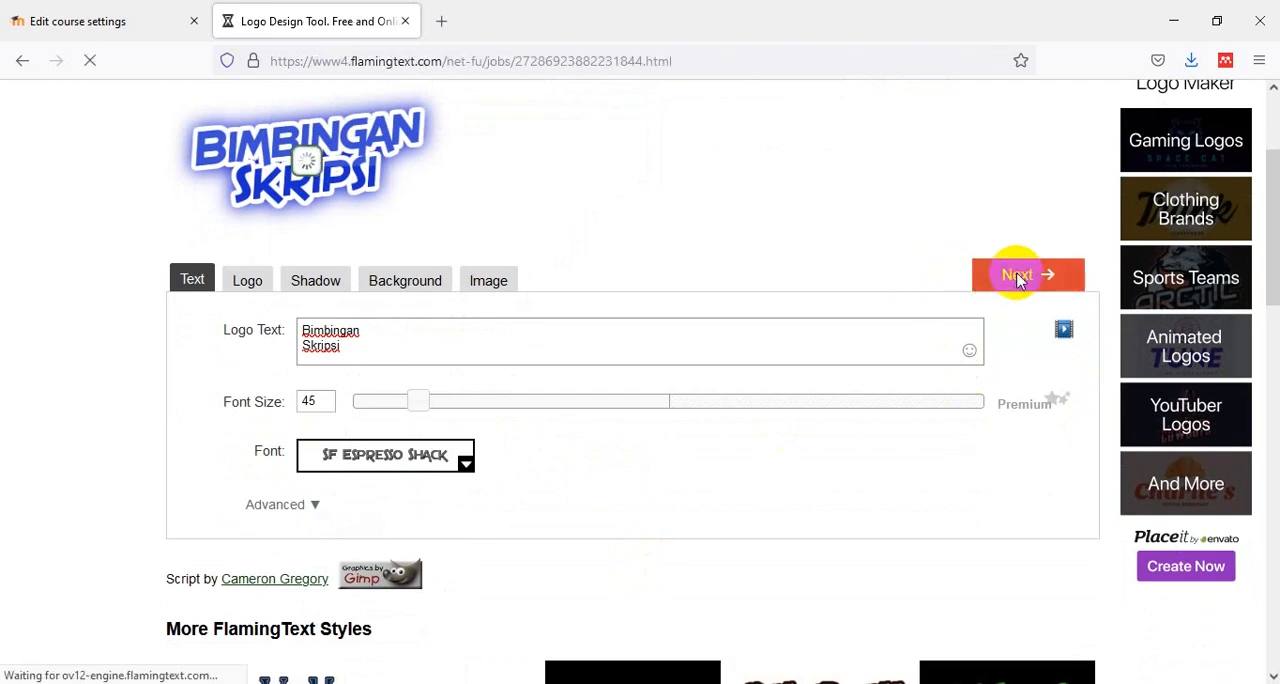
- Download the finished logo and save it in the Downloads folder as "bimbingan skripsi.png"
scroll(974, 323, down, 2)
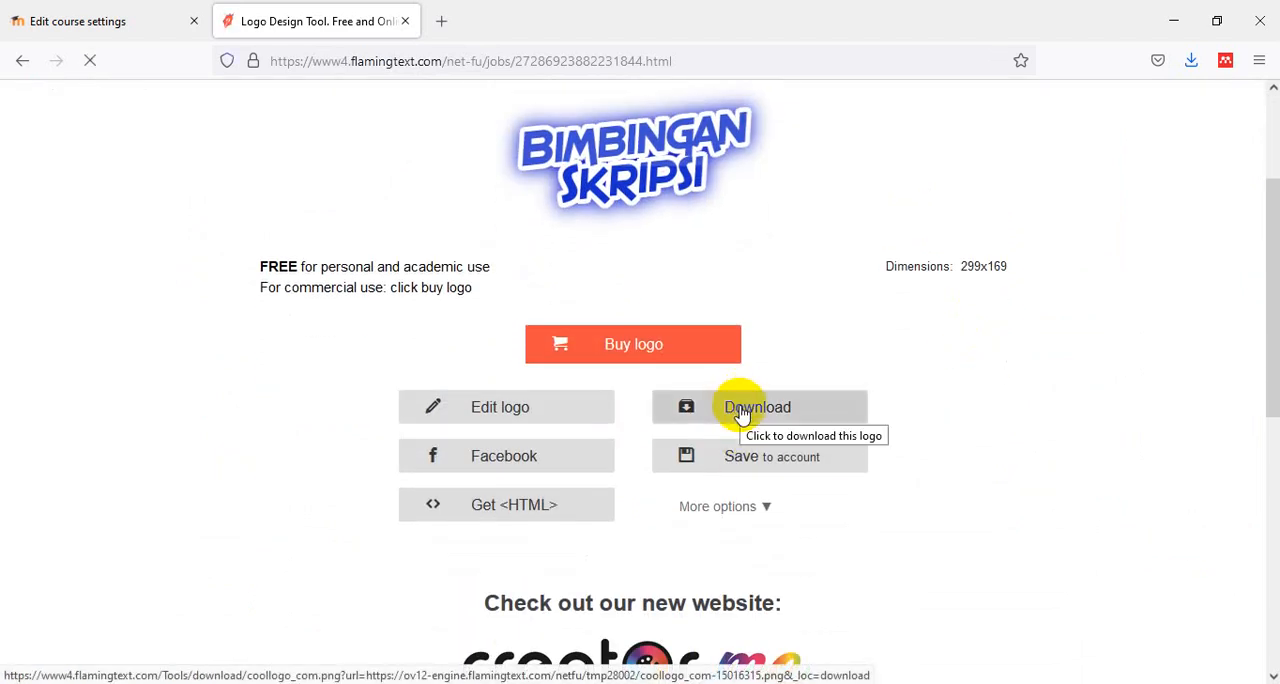
click(741, 414)
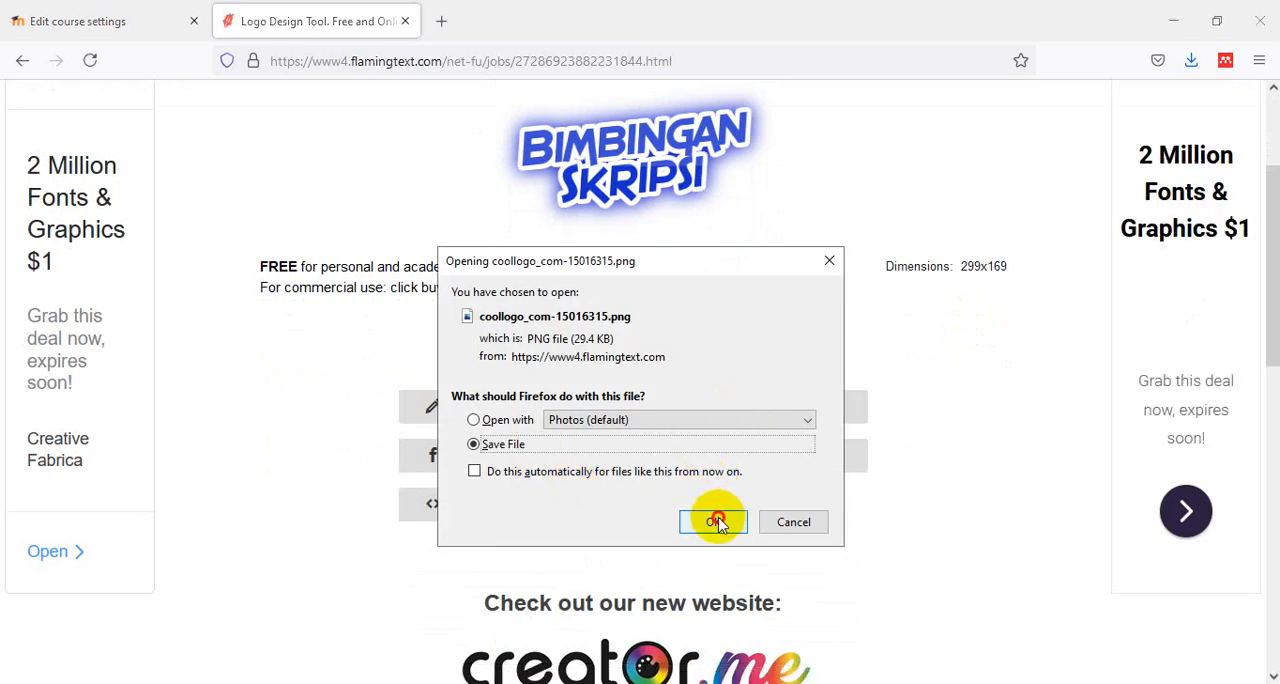
click(716, 521)
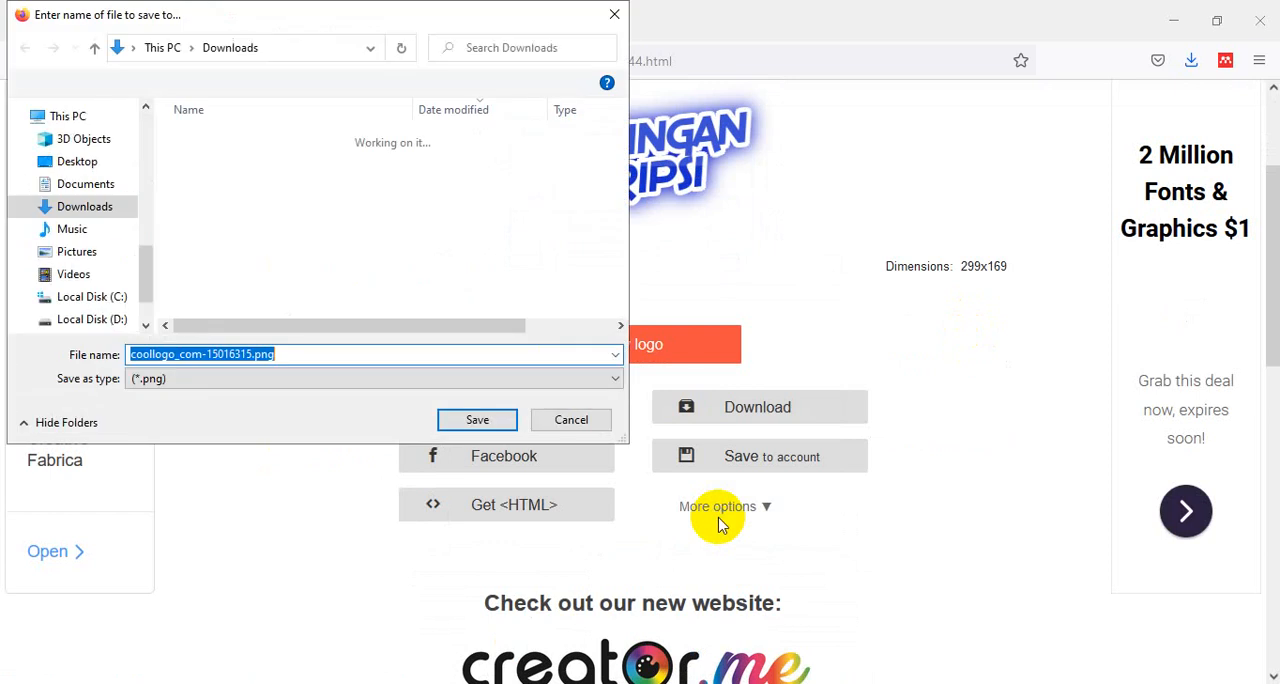
click(293, 355)
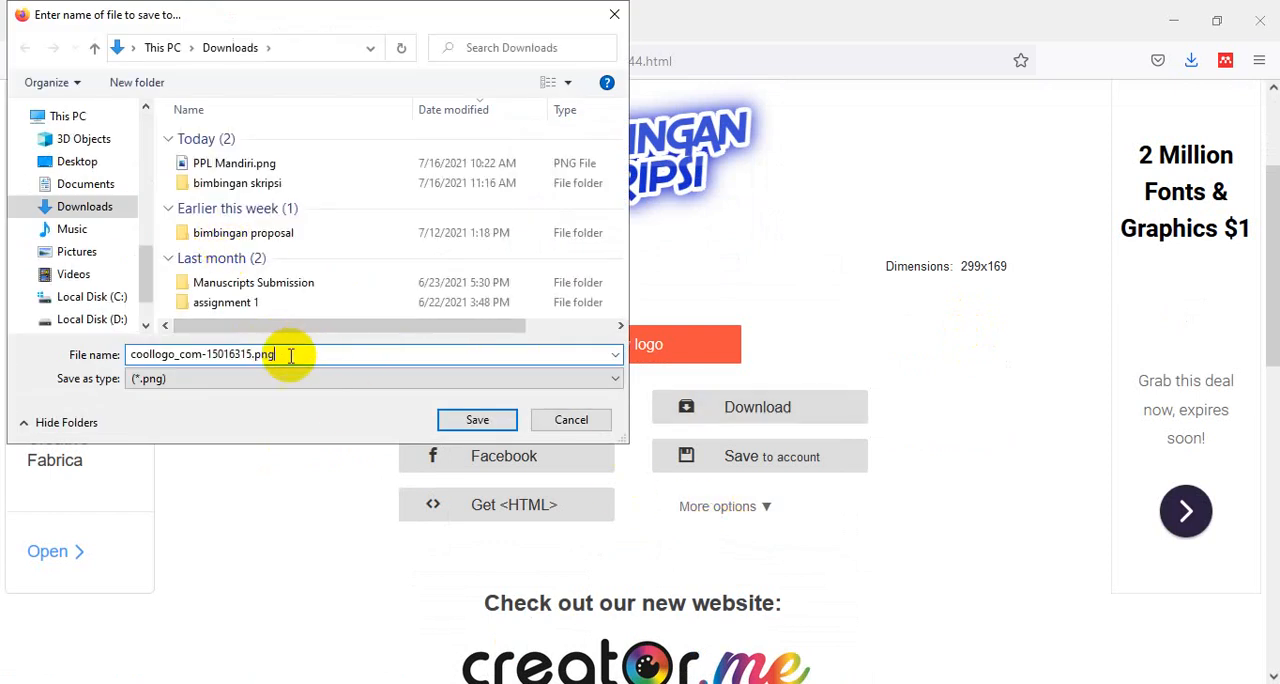
drag(252, 353, 48, 354)
text(bimbingan skripsi)
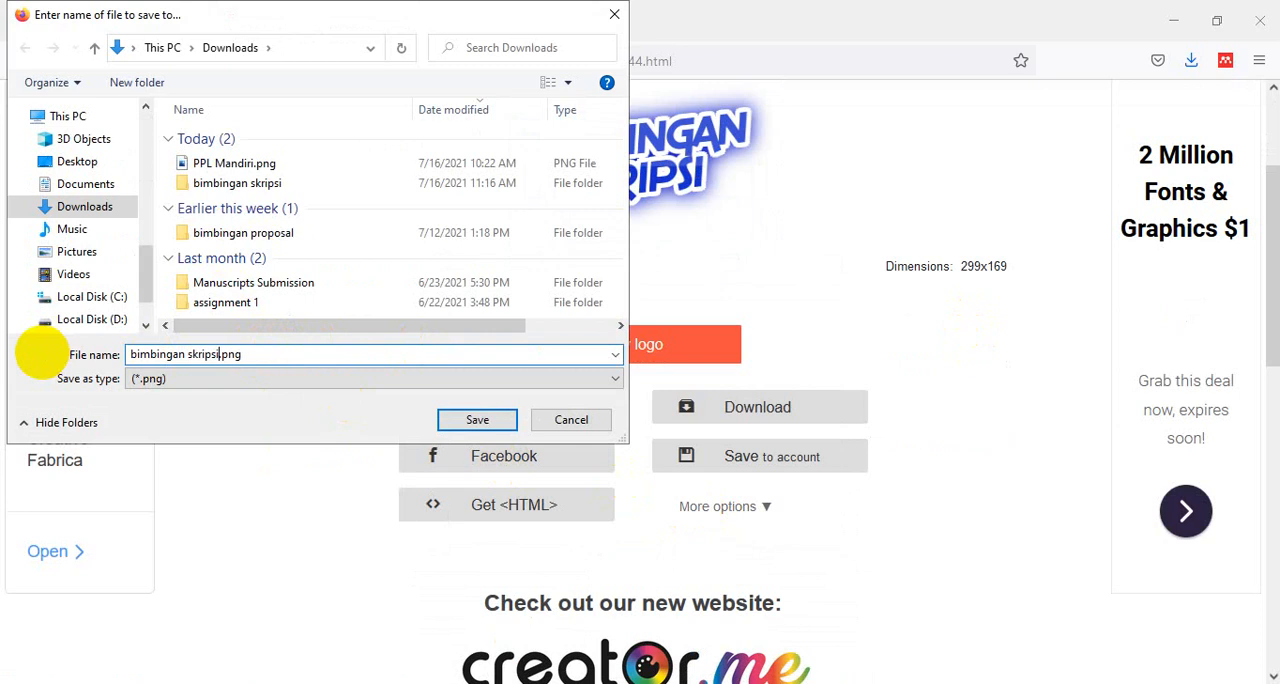
click(472, 420)
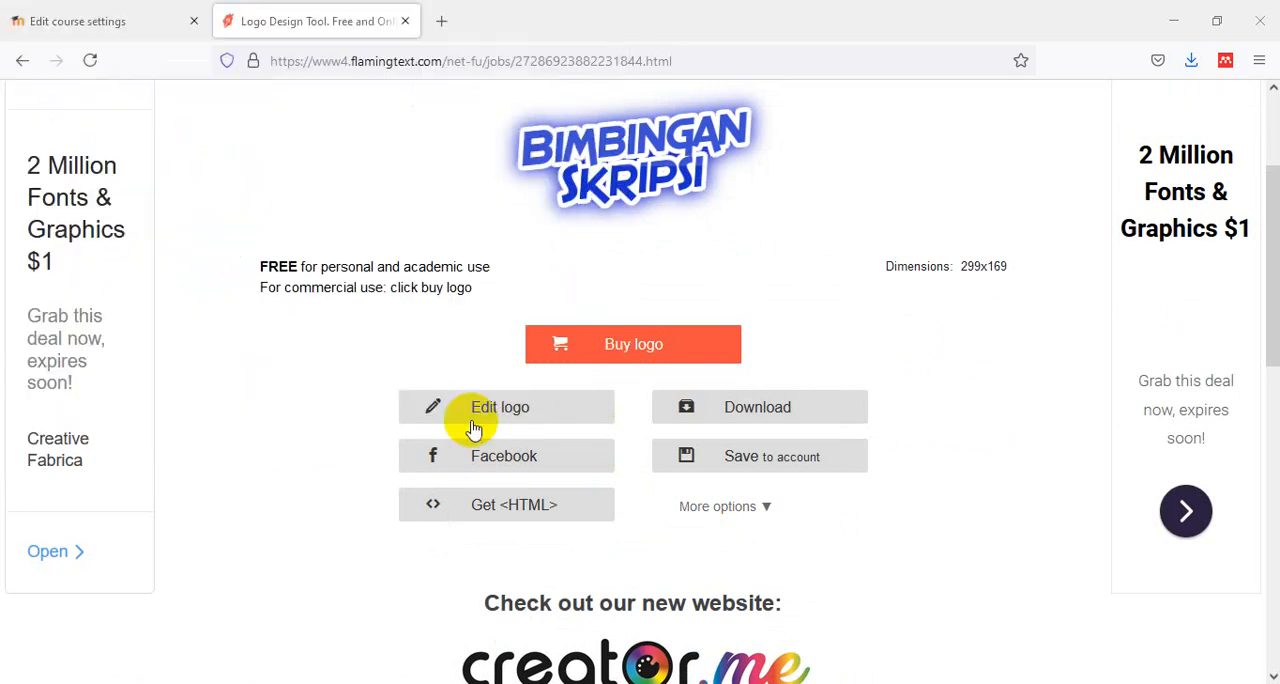
- Return to the Moodle course settings and upload "bimbingan skripsi.png" from Downloads as the course image
click(109, 22)
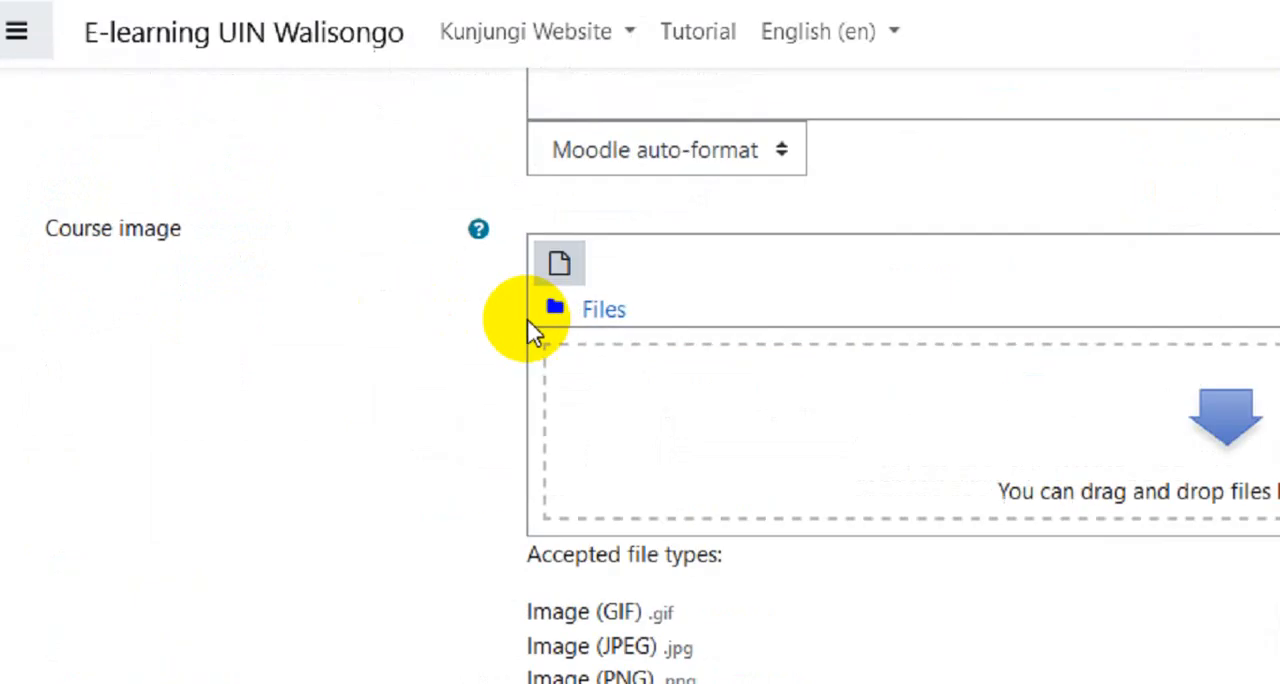
click(665, 285)
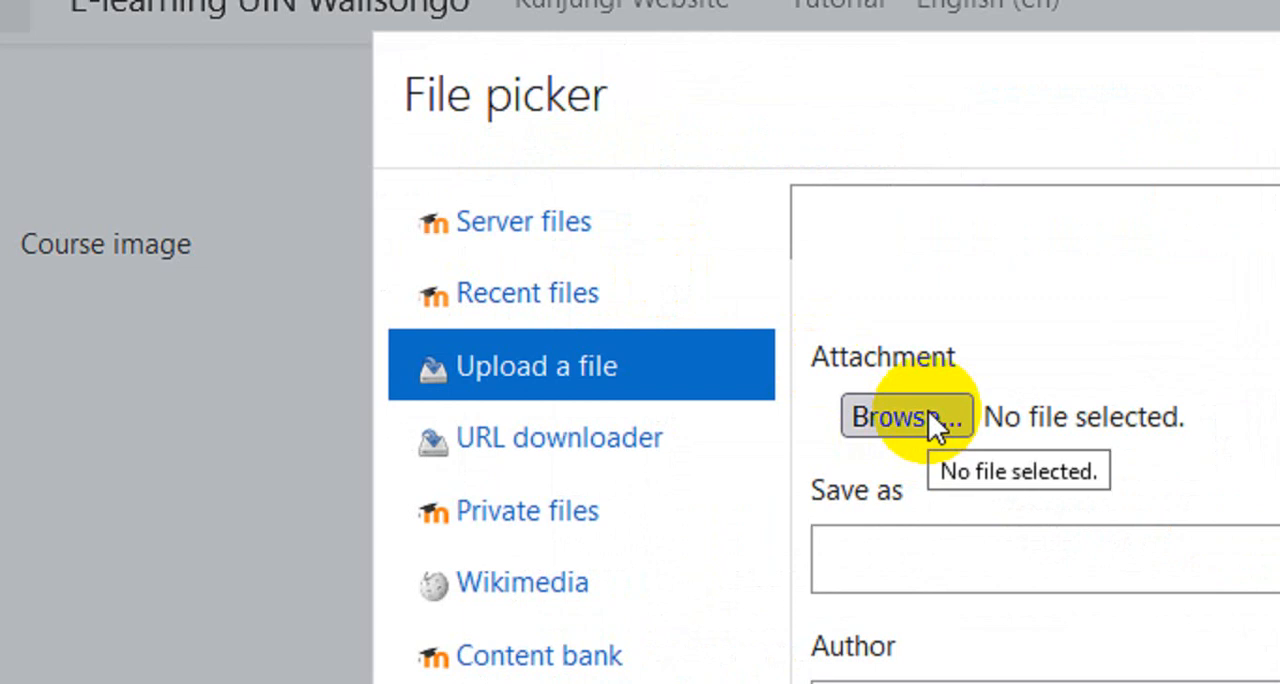
click(928, 412)
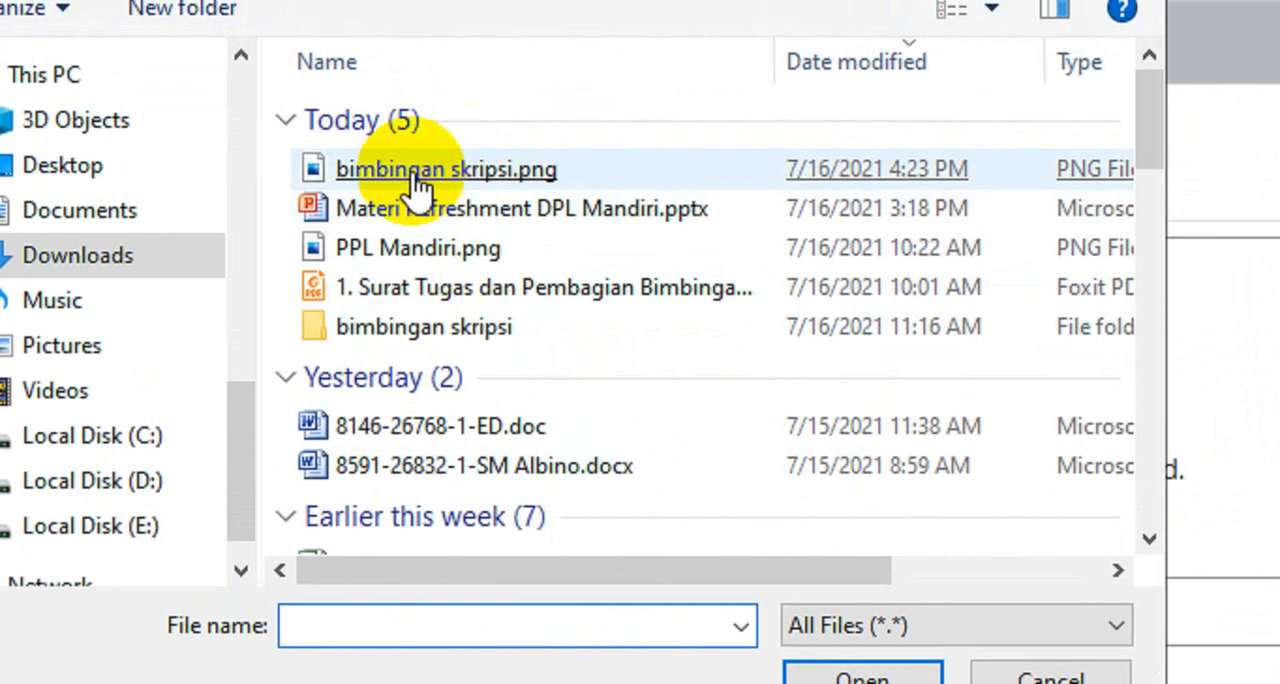
double_click(420, 190)
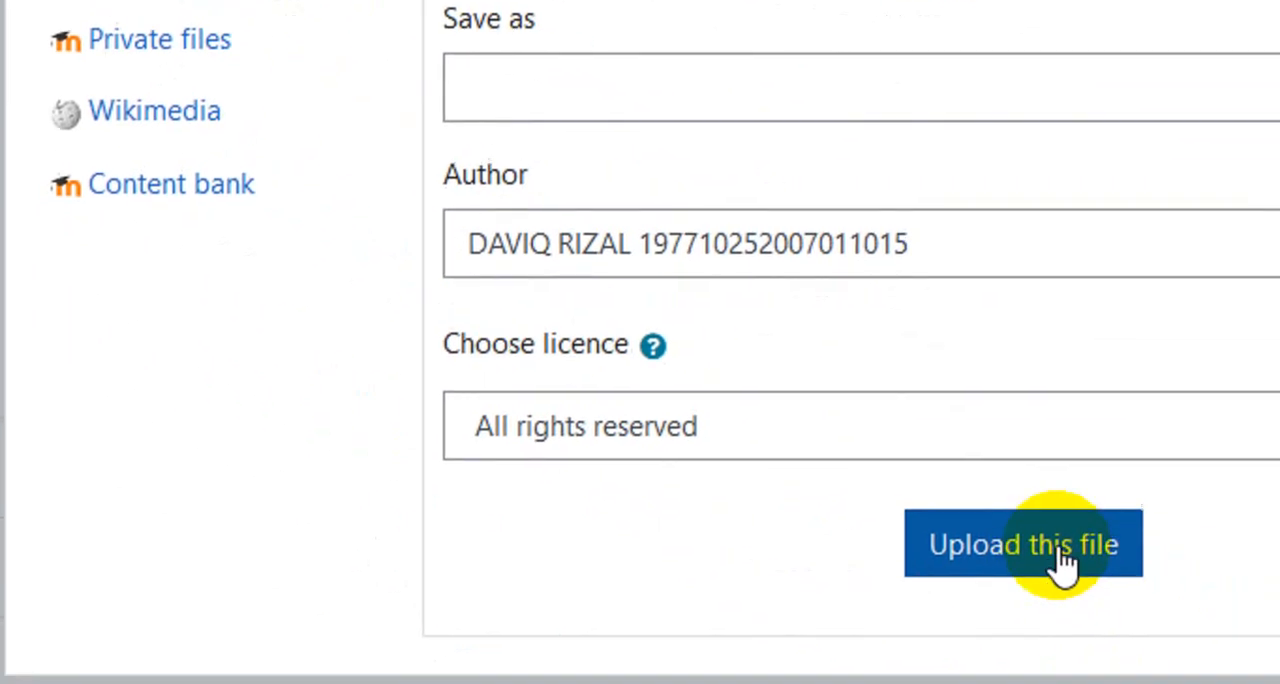
click(986, 549)
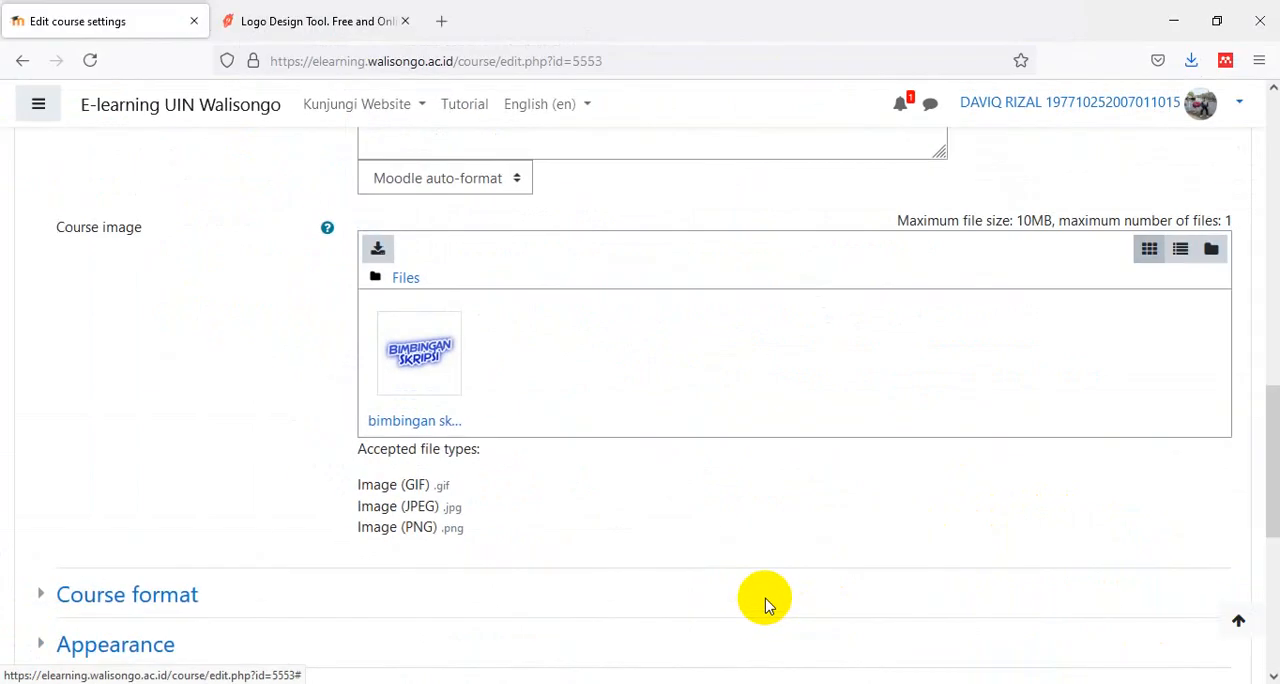
- Review the course settings, expand the course format section, and save and display the course
scroll(745, 478, down, 1)
scroll(428, 270, up, 1)
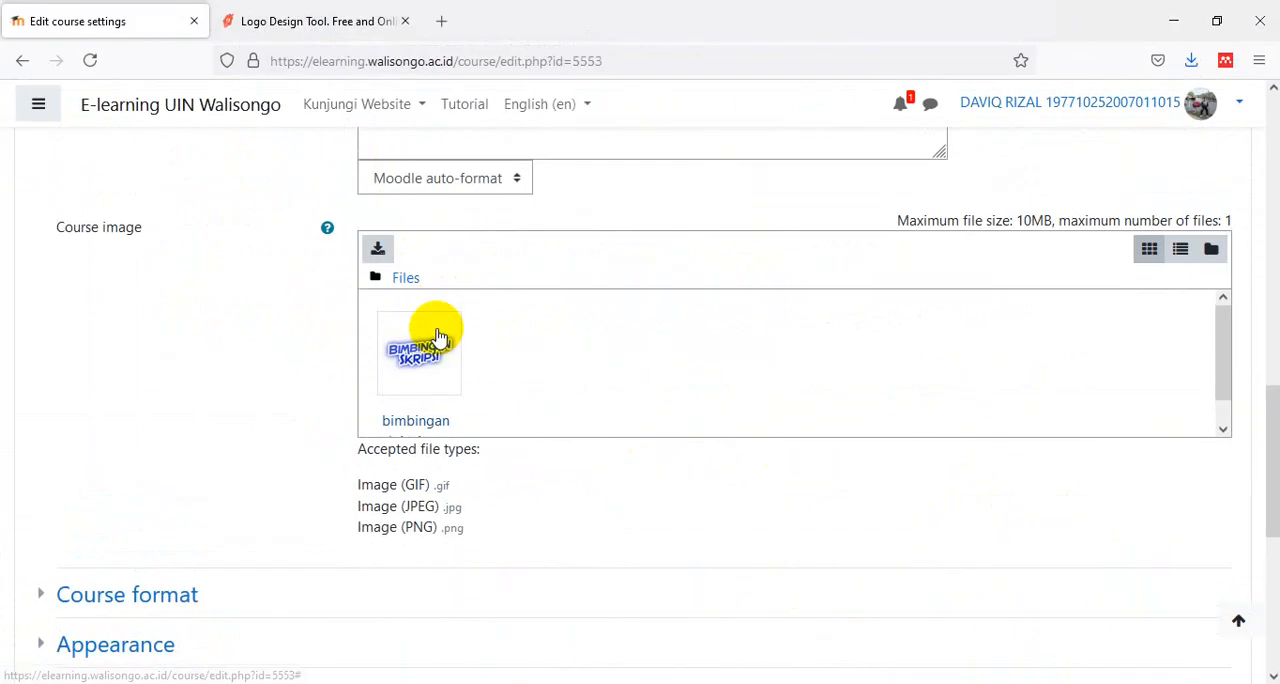
scroll(568, 386, up, 6)
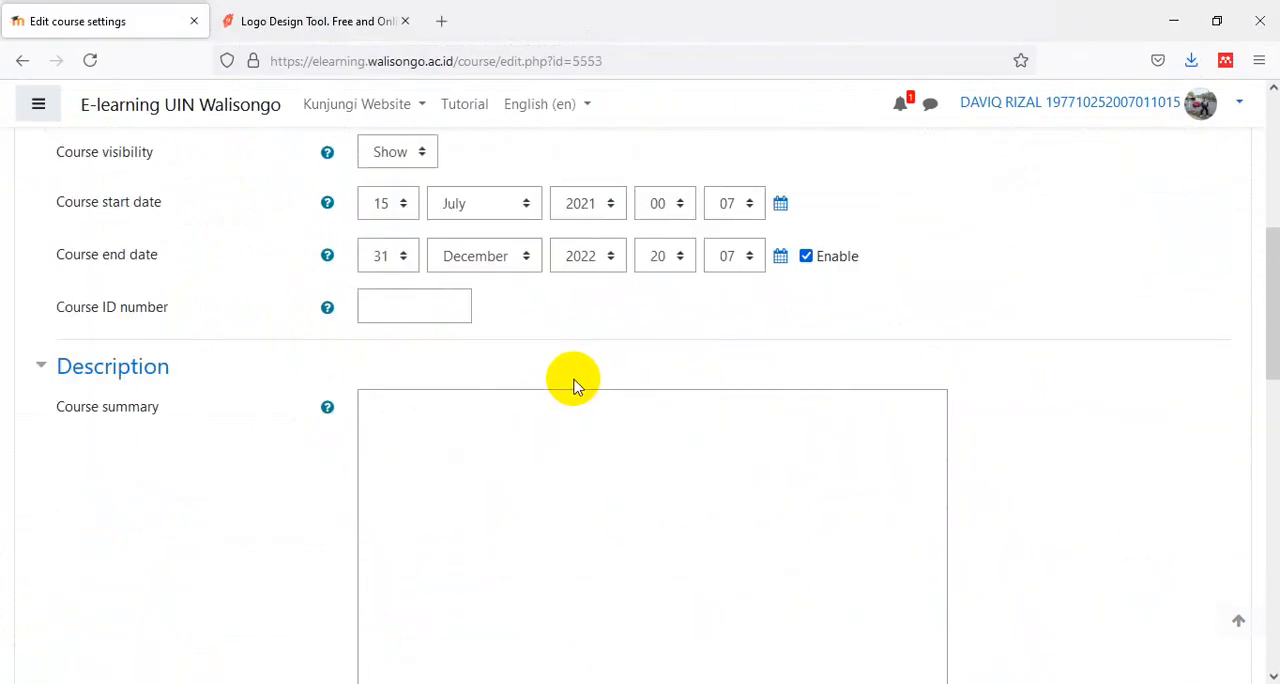
scroll(573, 386, down, 10)
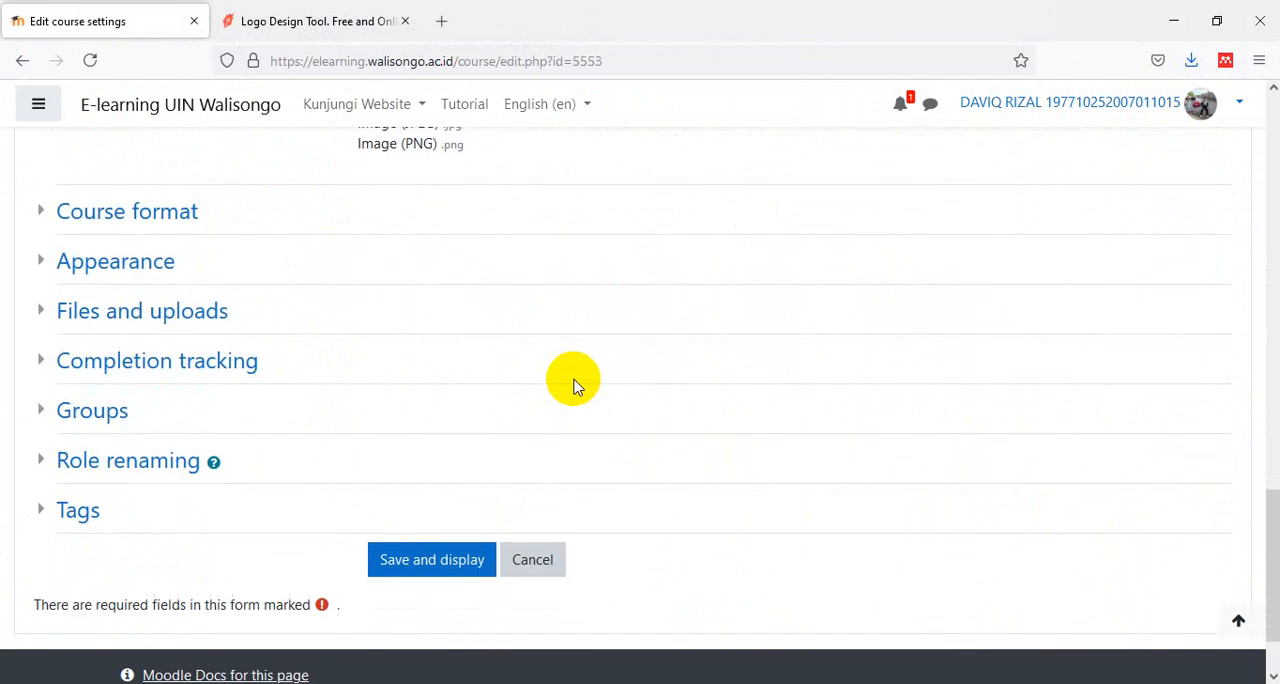
click(188, 222)
scroll(377, 409, down, 2)
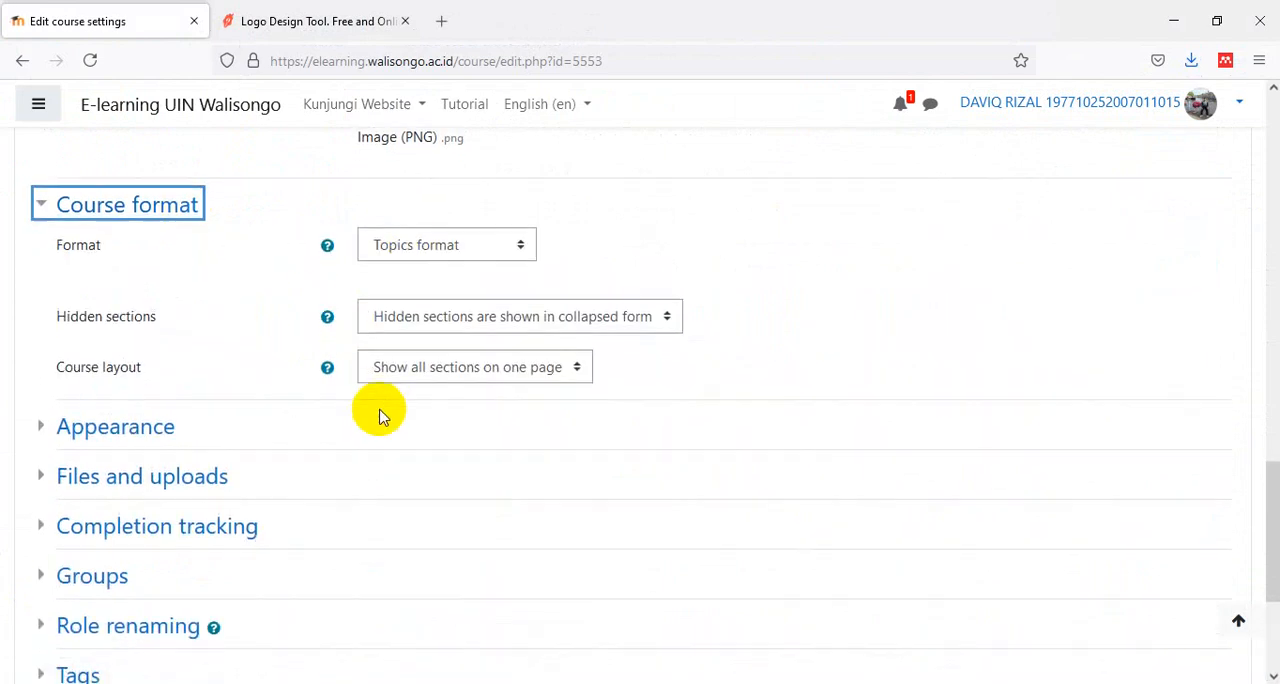
scroll(342, 415, up, 1)
scroll(340, 410, down, 2)
click(434, 468)
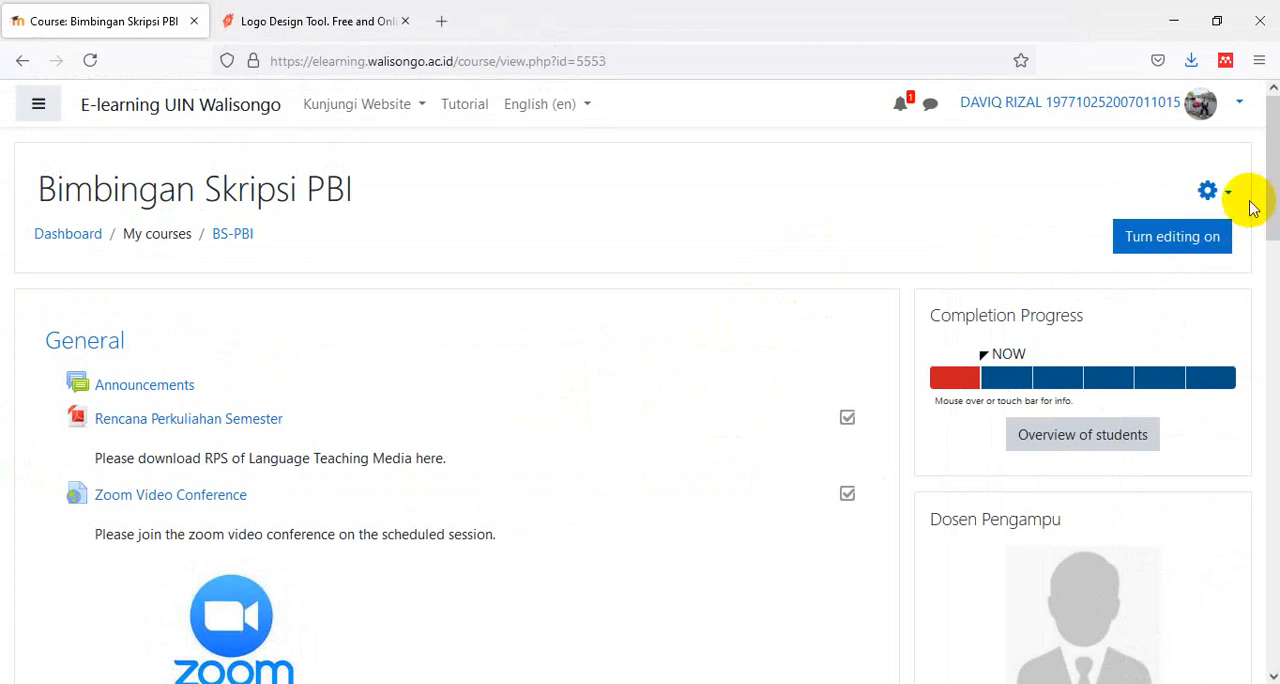
- Go to the course participants, open the enrolment methods, and open the user list for manual enrolments
click(45, 105)
click(95, 217)
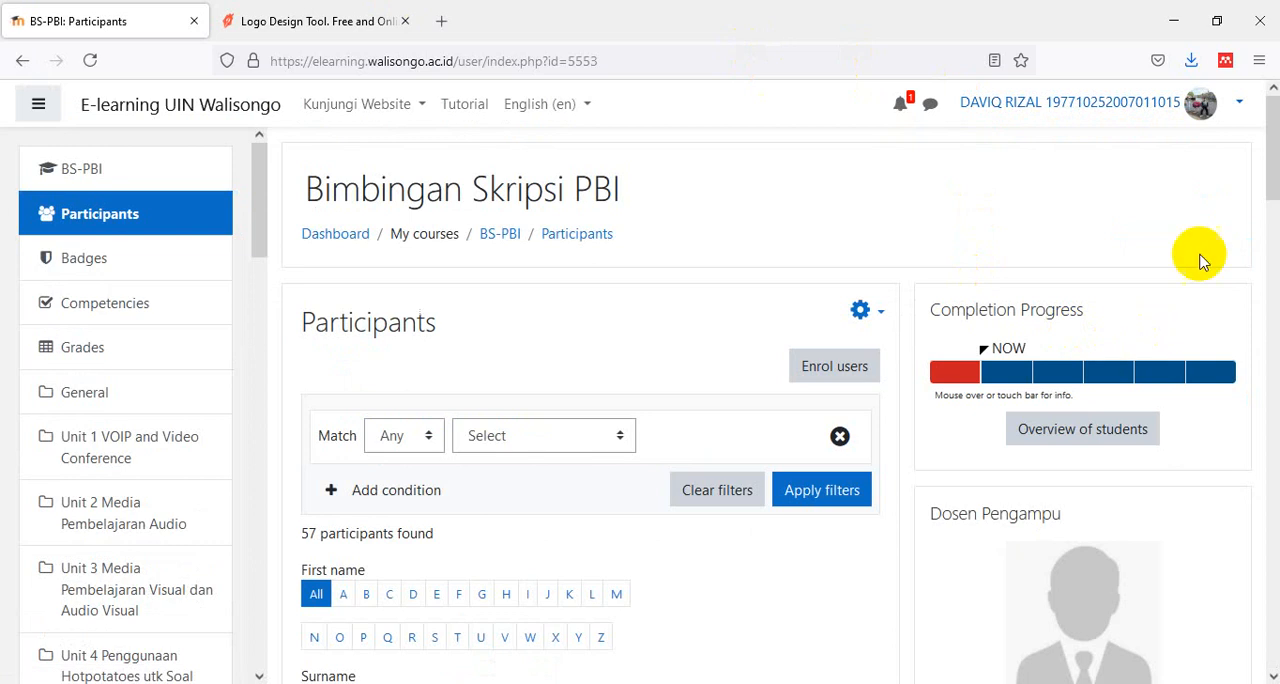
scroll(1200, 225, down, 2)
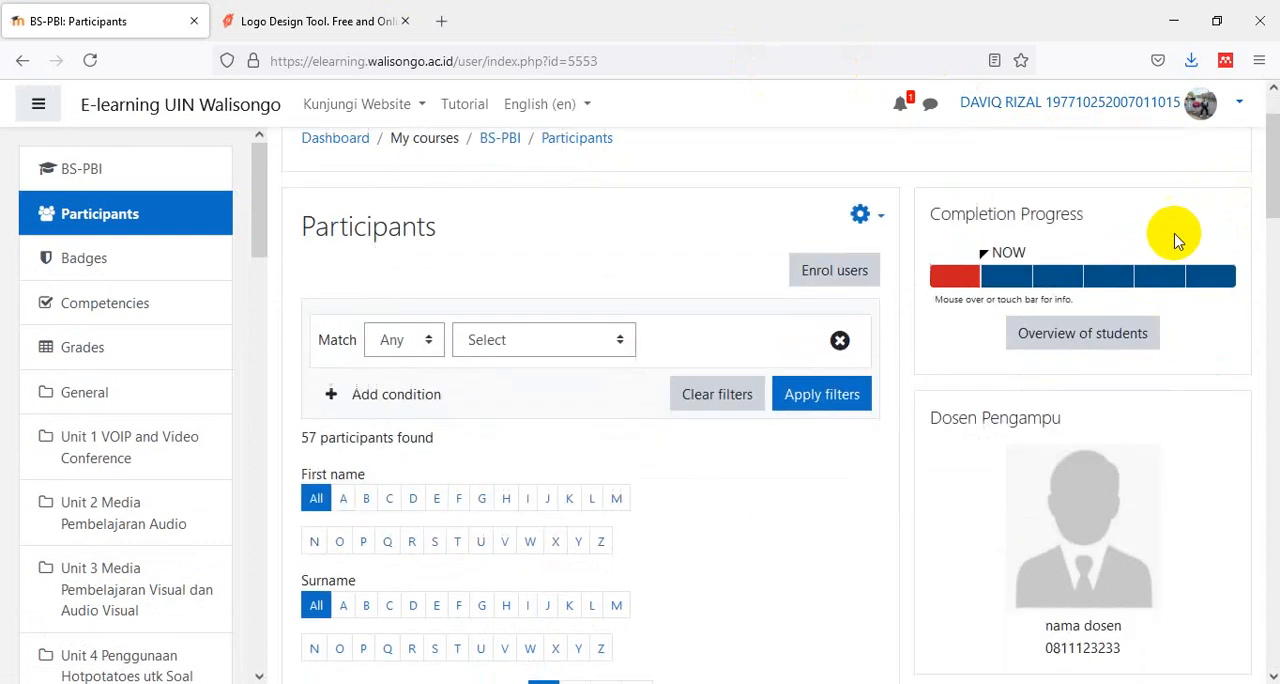
click(880, 222)
click(808, 280)
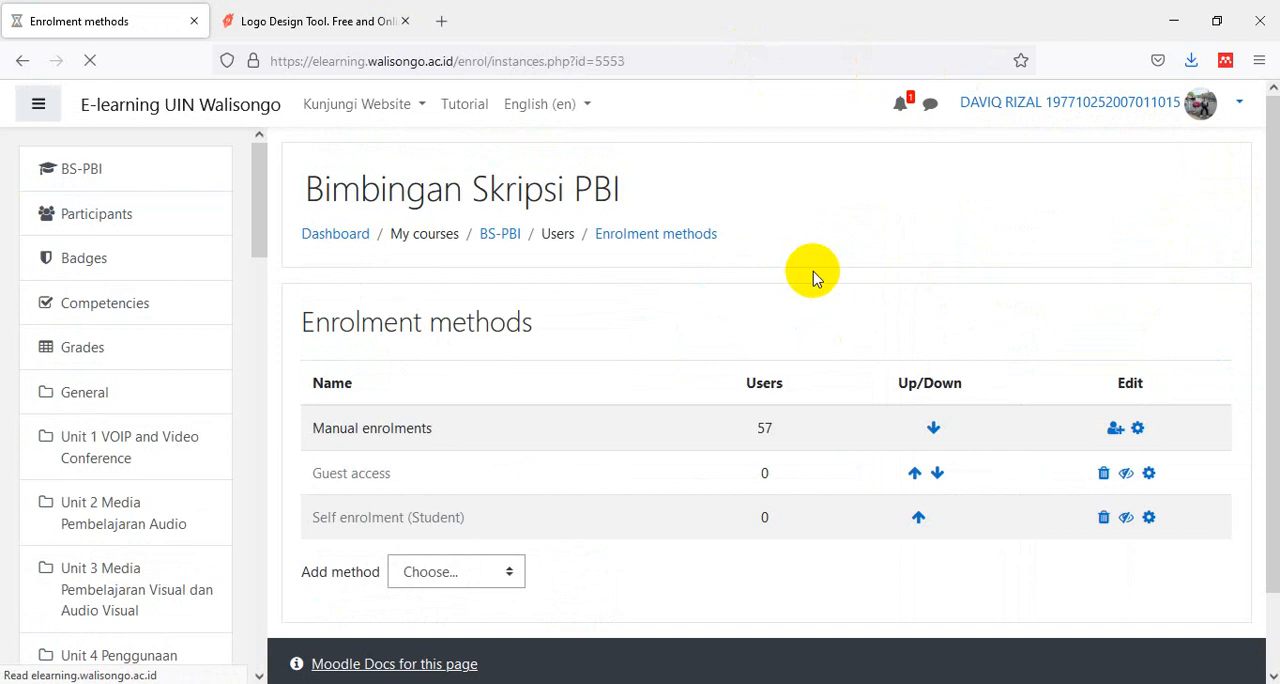
click(1117, 429)
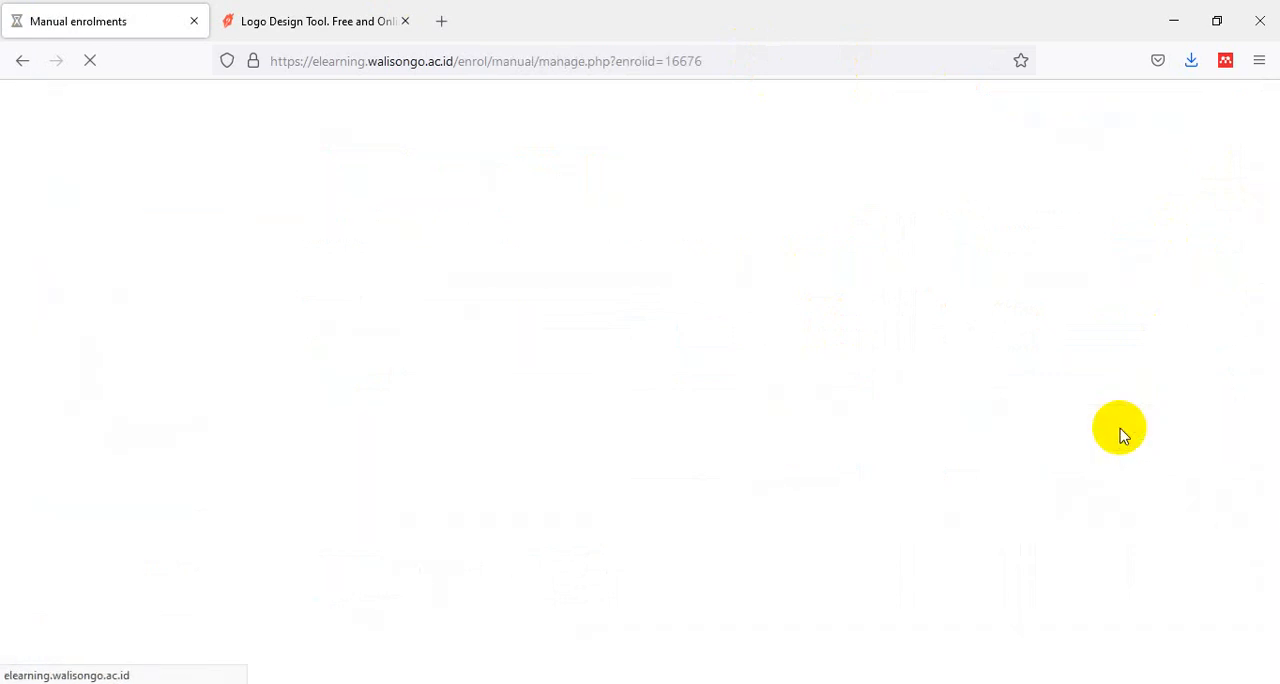
scroll(793, 455, down, 3)
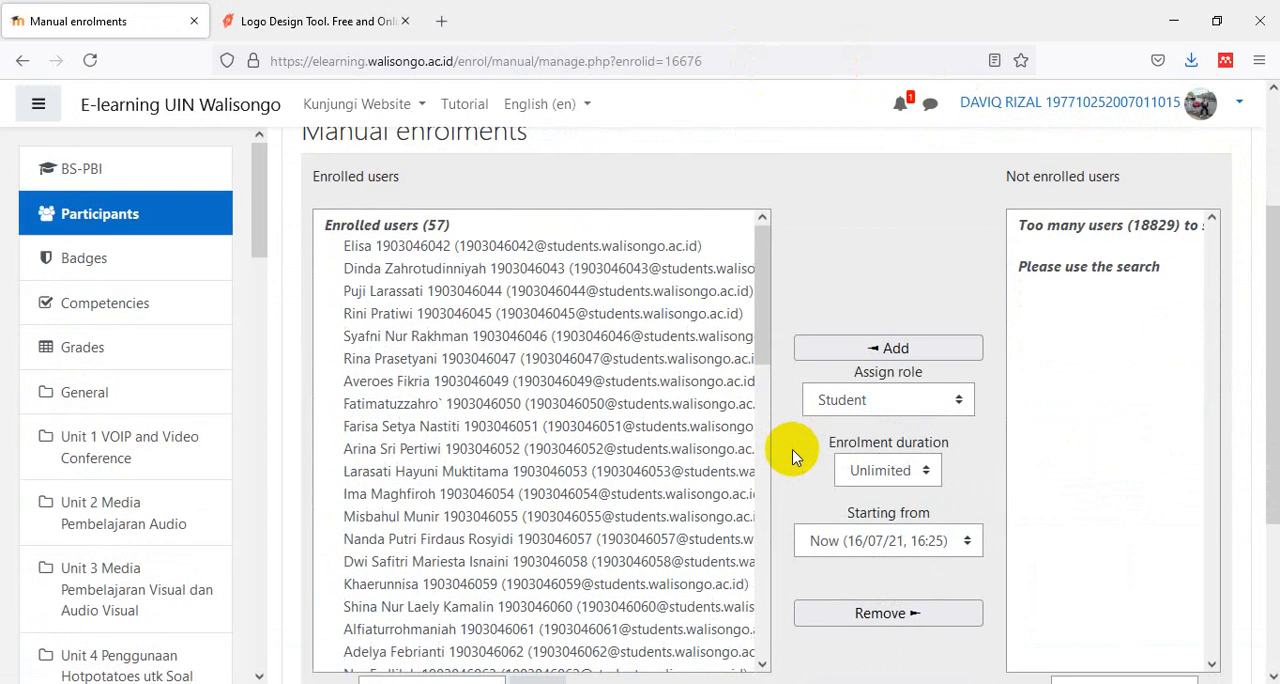
click(587, 248)
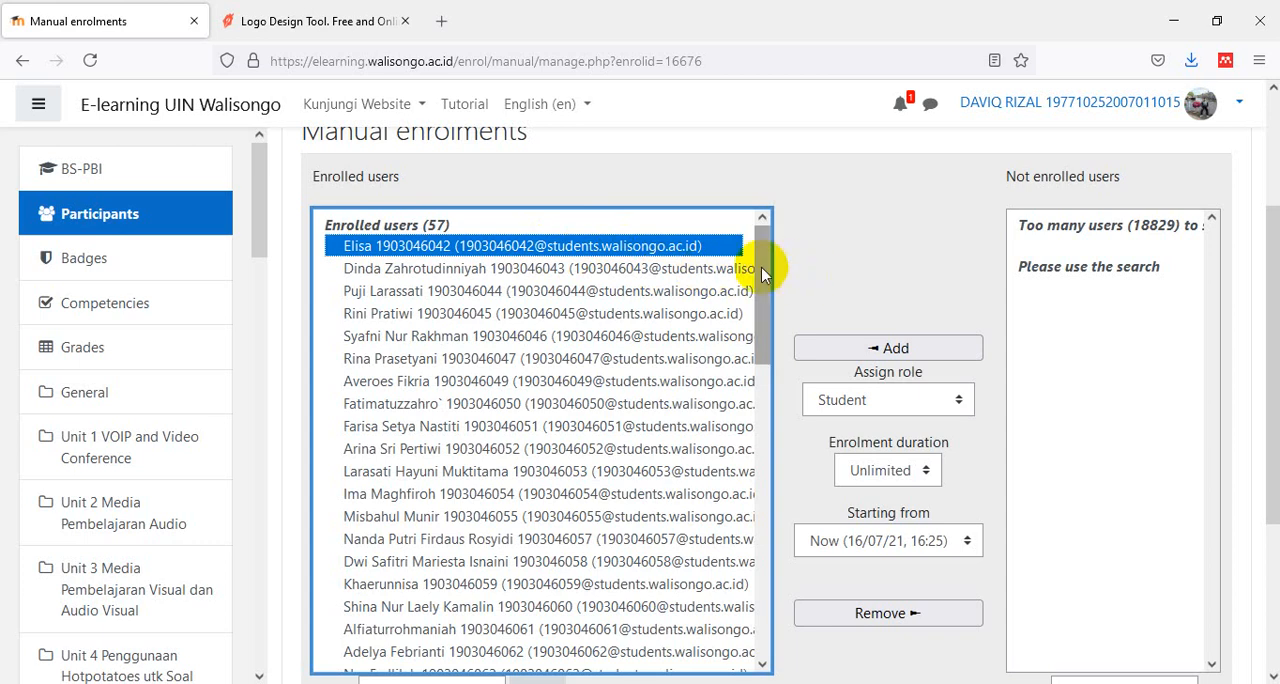
mouse_move(766, 257)
mouse_down()
mouse_move(777, 603)
mouse_move(763, 233)
mouse_up()
scroll(650, 410, down, 10)
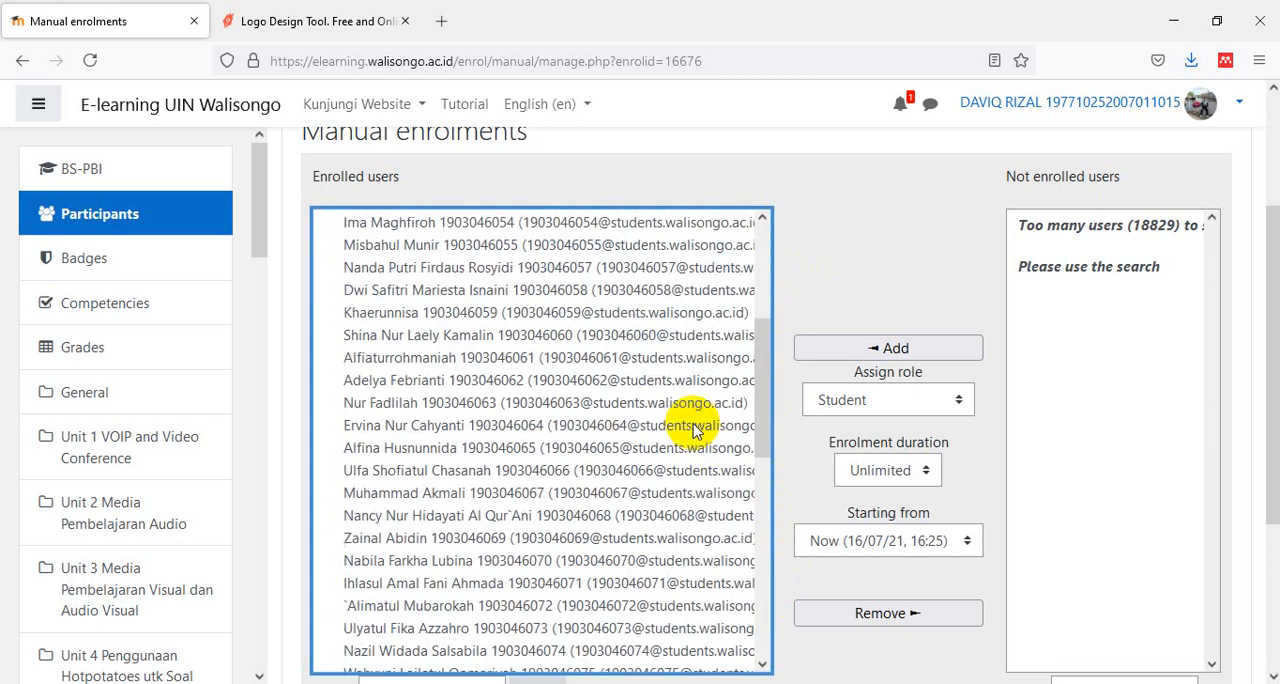
scroll(645, 572, down, 2)
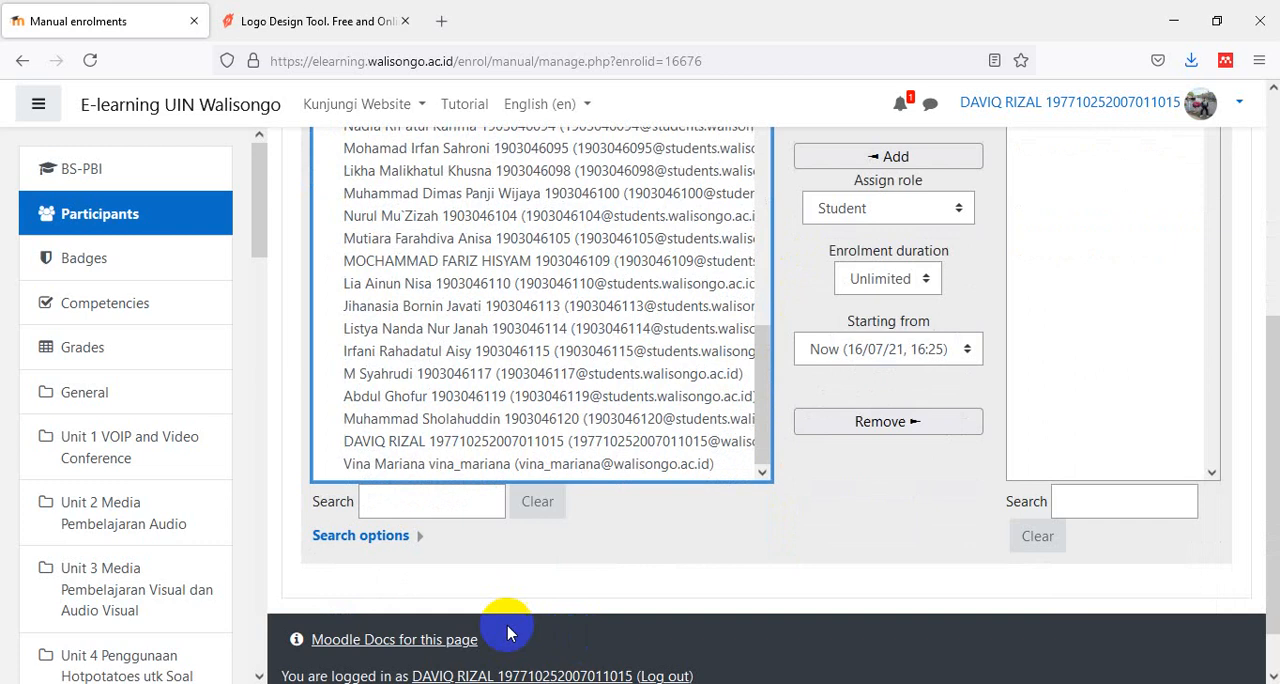
click(498, 465)
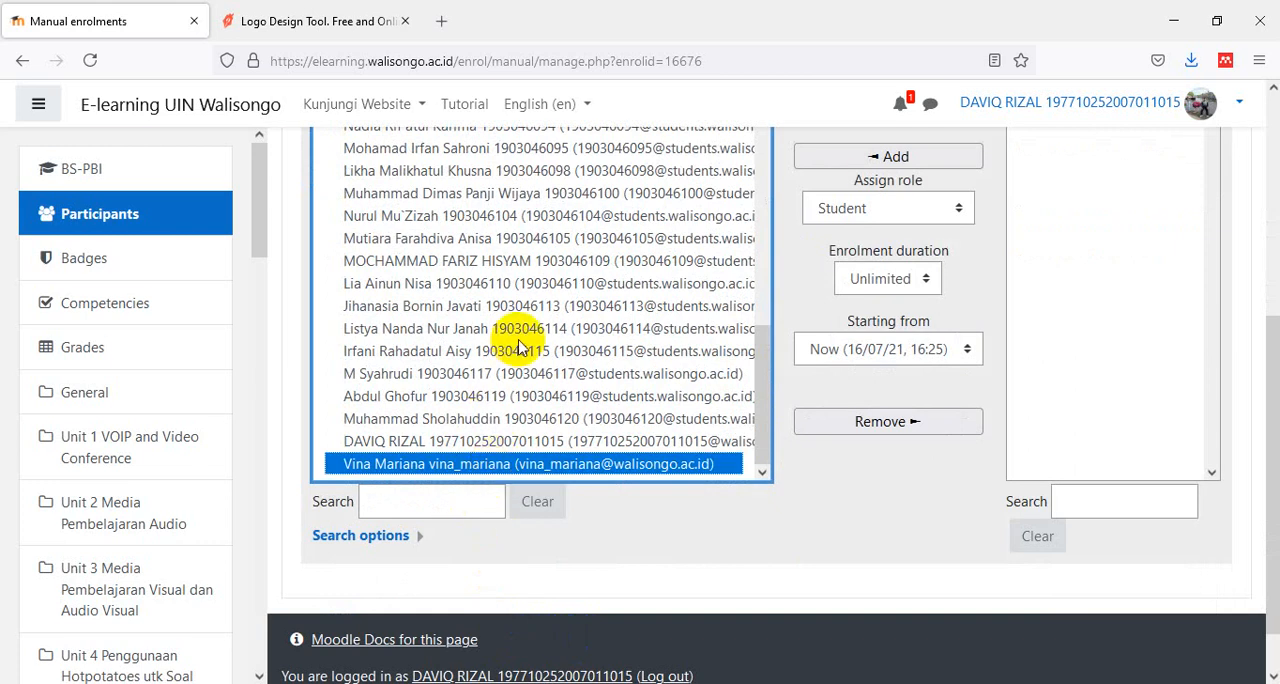
key(ctrl+a)
click(648, 355)
scroll(714, 390, up, 5)
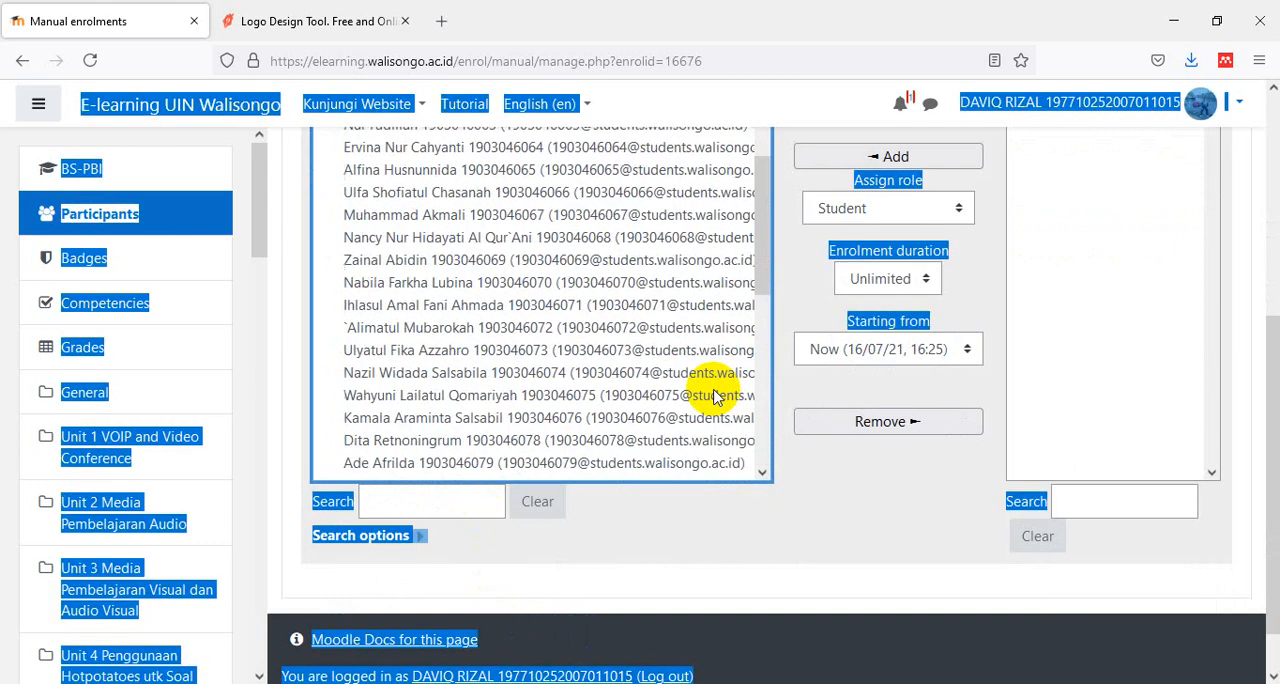
scroll(714, 390, up, 1)
click(805, 488)
drag(763, 253, 764, 193)
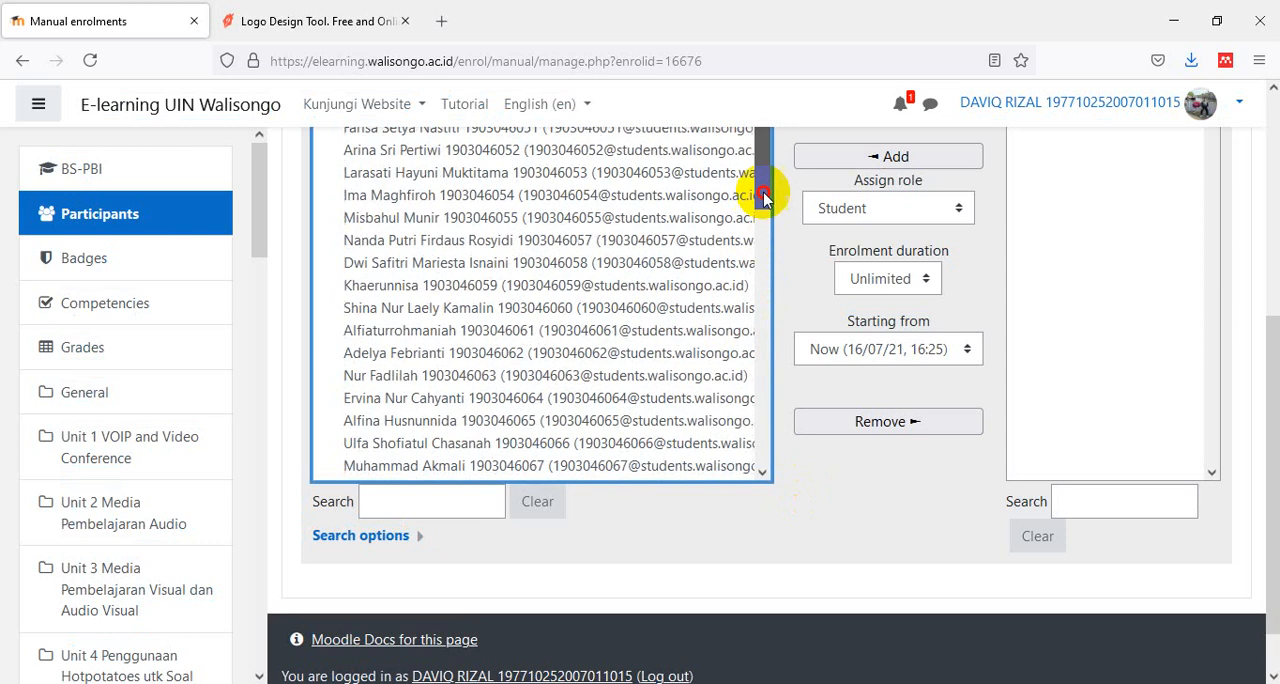
scroll(758, 295, up, 3)
scroll(829, 392, up, 5)
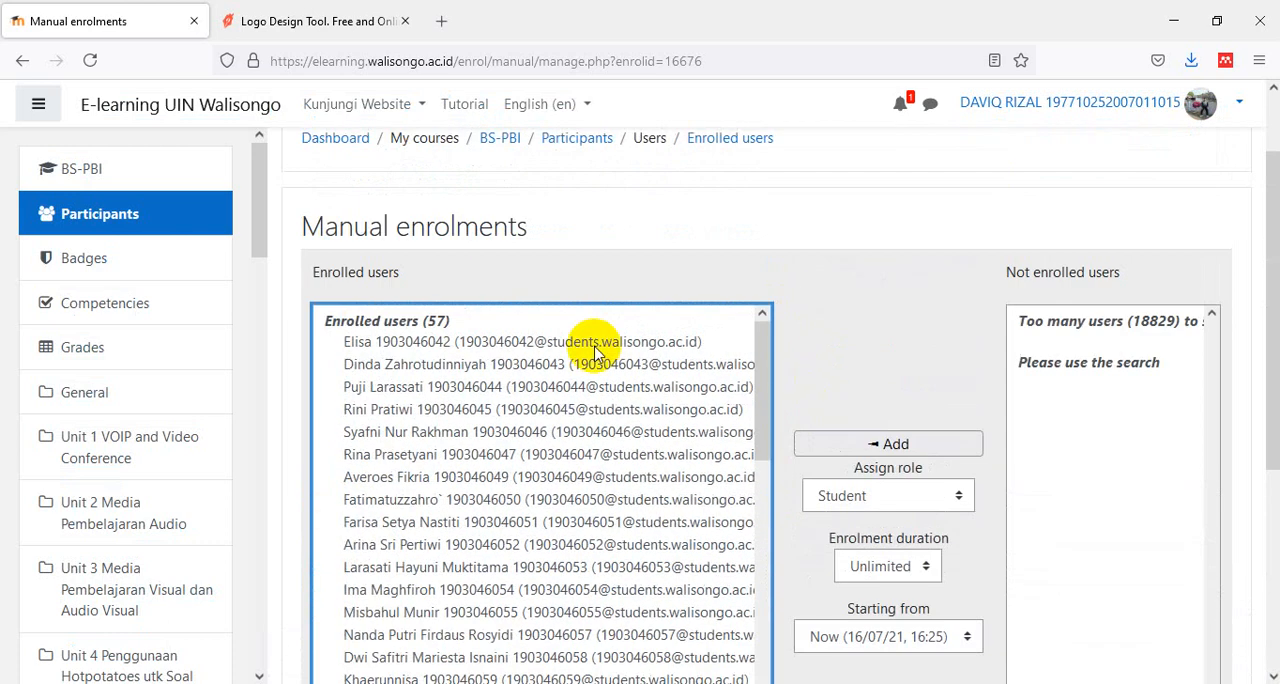
- Select all enrolled users from first to last, exclude the teacher's own account, and remove the selection from the course
click(560, 341)
drag(762, 372, 773, 677)
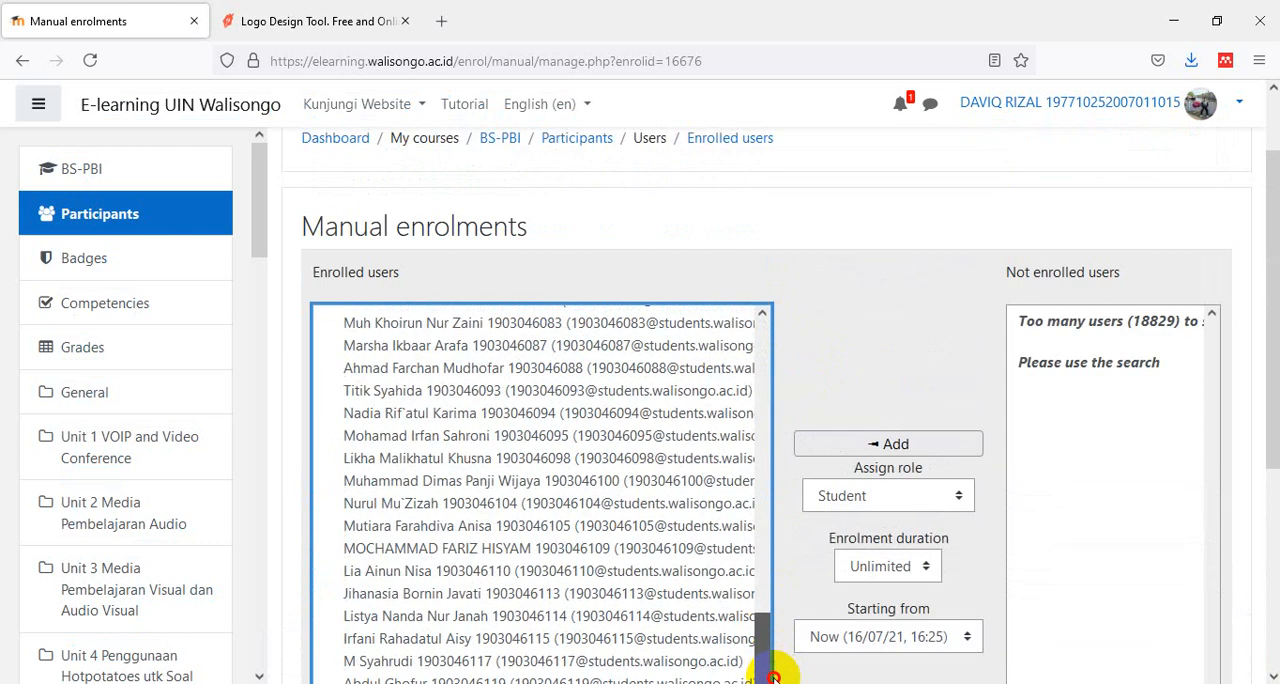
scroll(857, 498, down, 3)
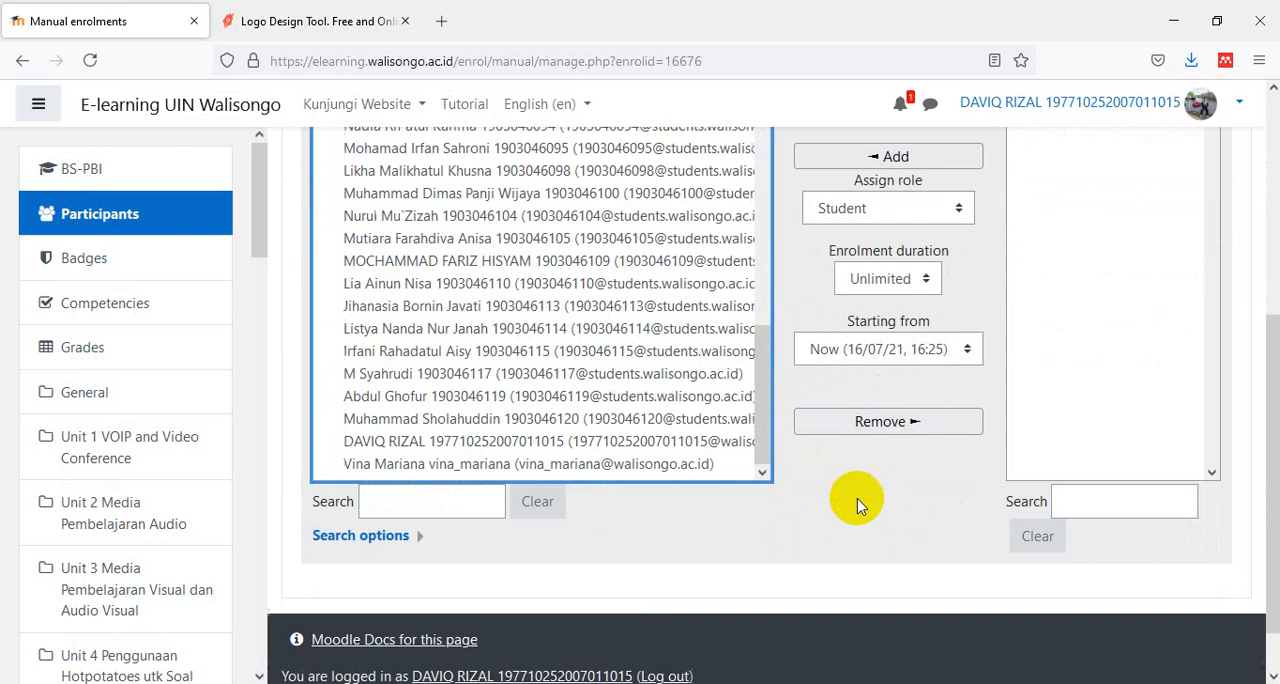
shift+click(537, 466)
ctrl+click(524, 449)
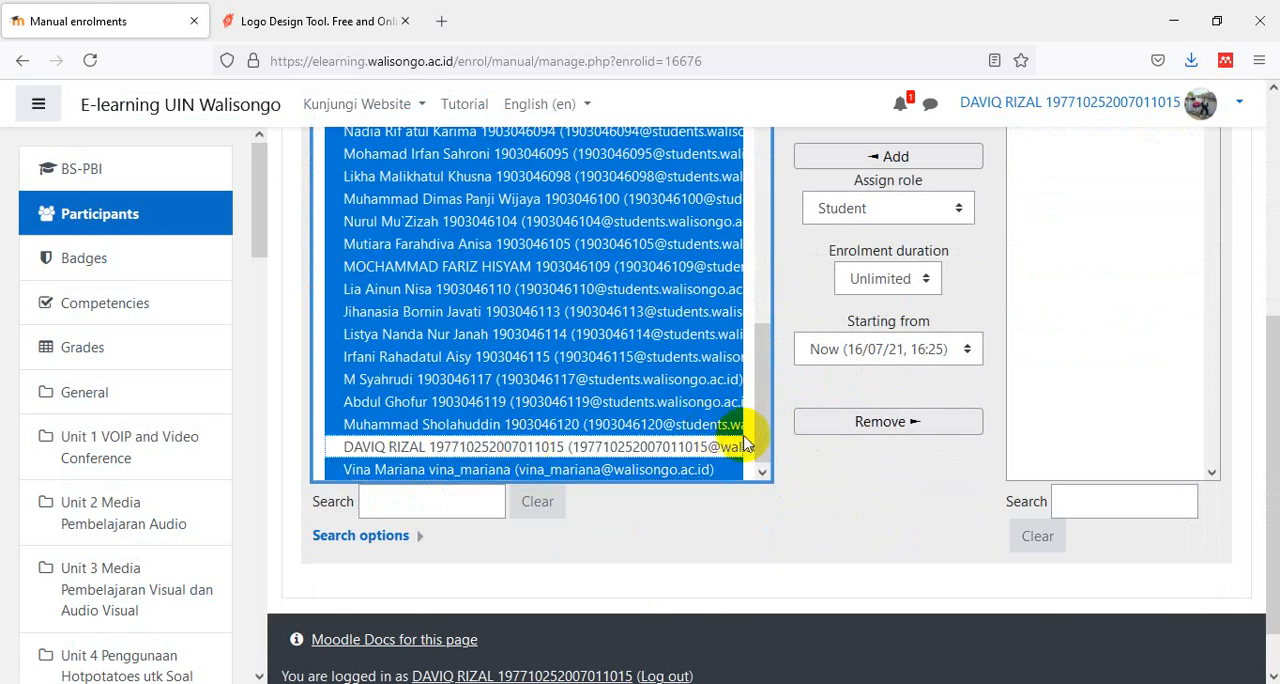
click(849, 425)
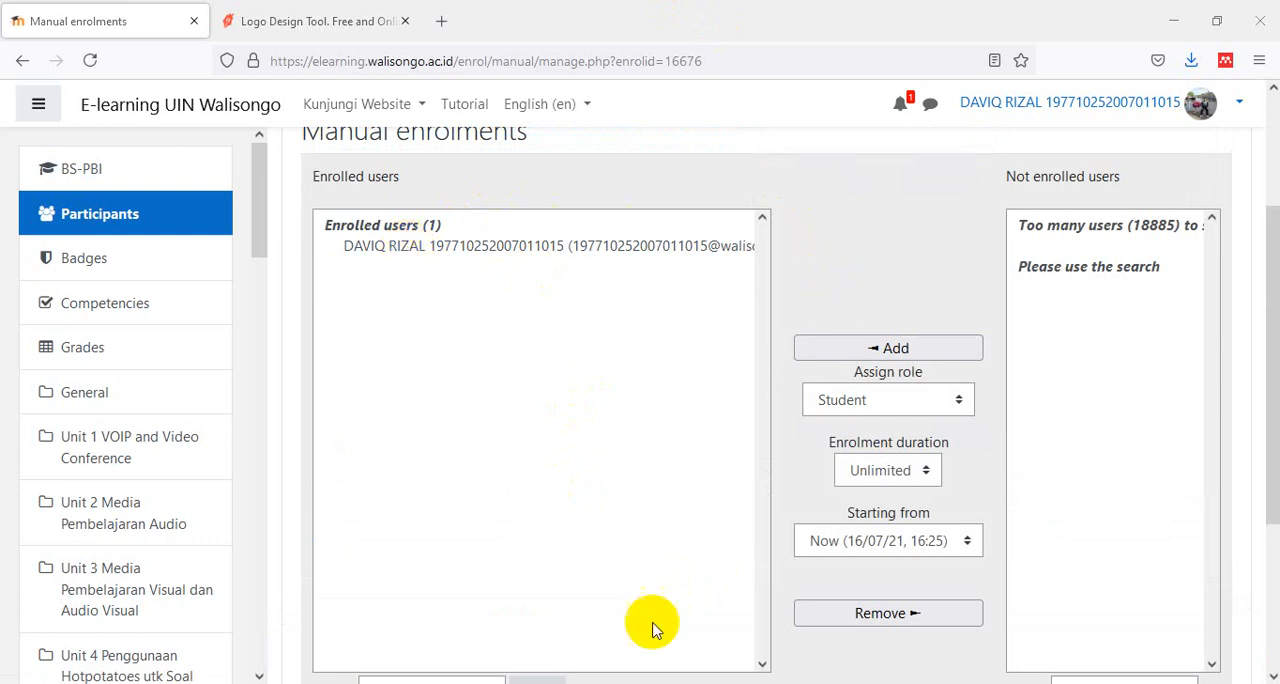
- Switch to the student list in Notepad, move its window out of the way, and copy the first student's ID number
key(alt+Tab)
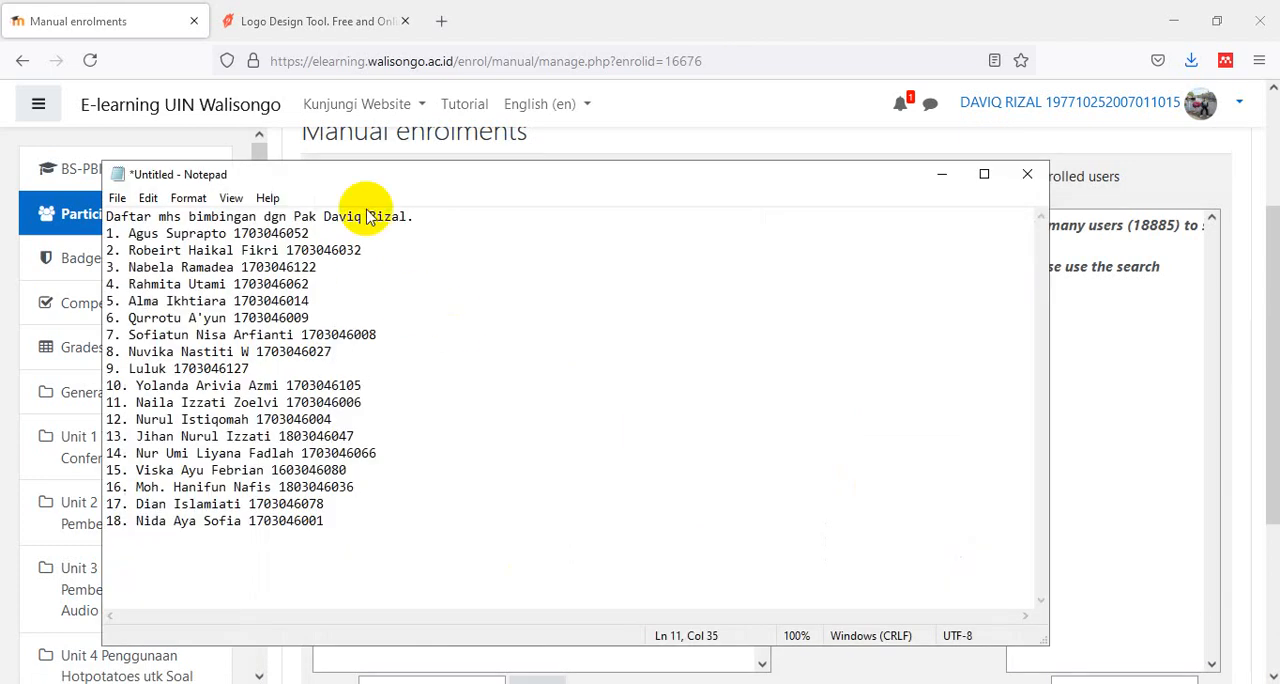
drag(437, 177, 370, 54)
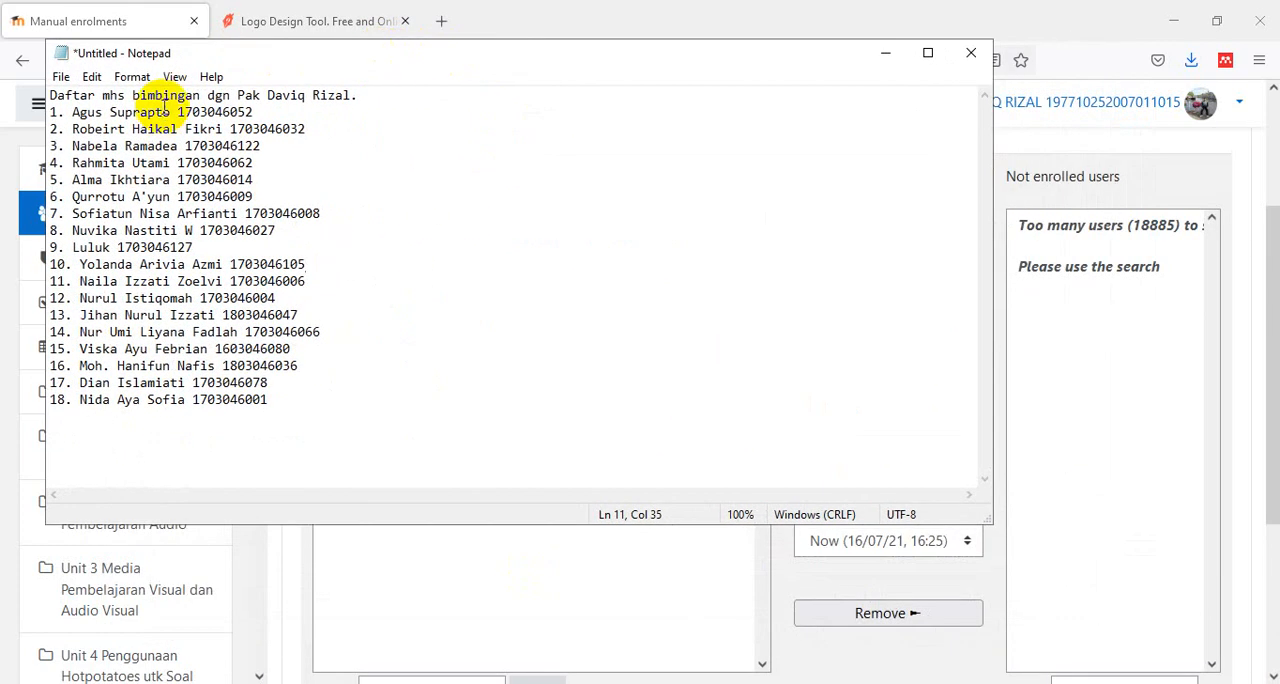
drag(177, 112, 254, 115)
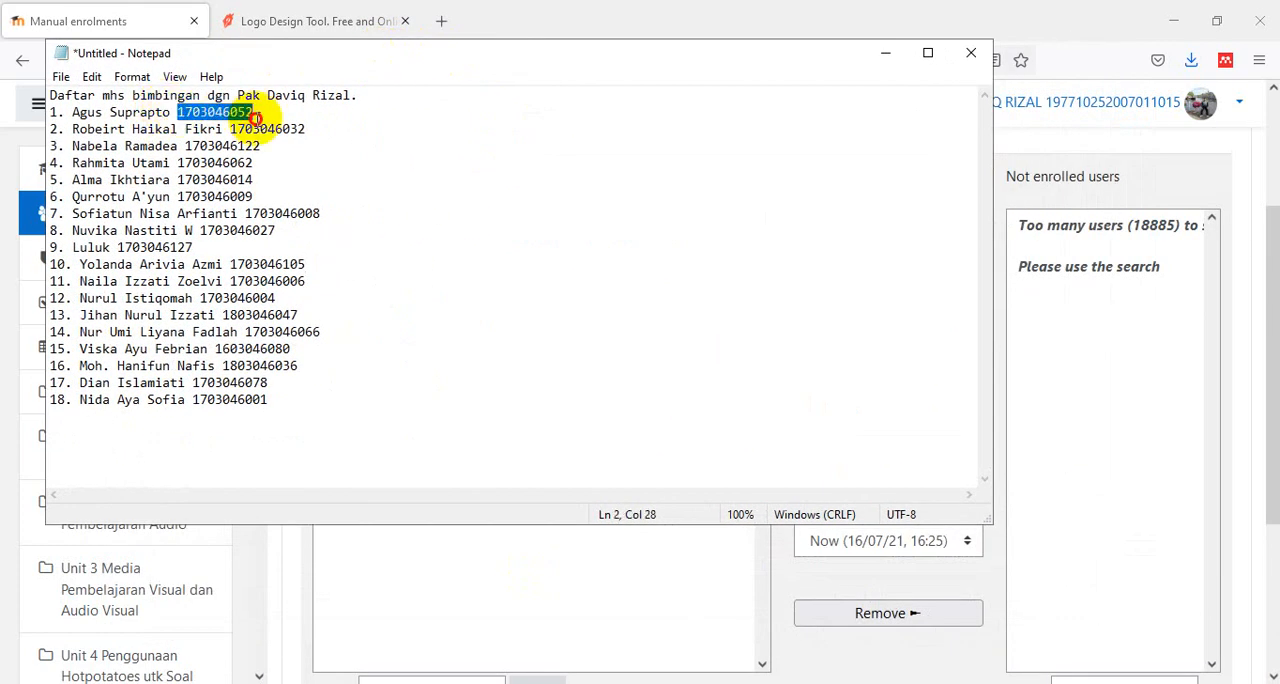
right_click(229, 118)
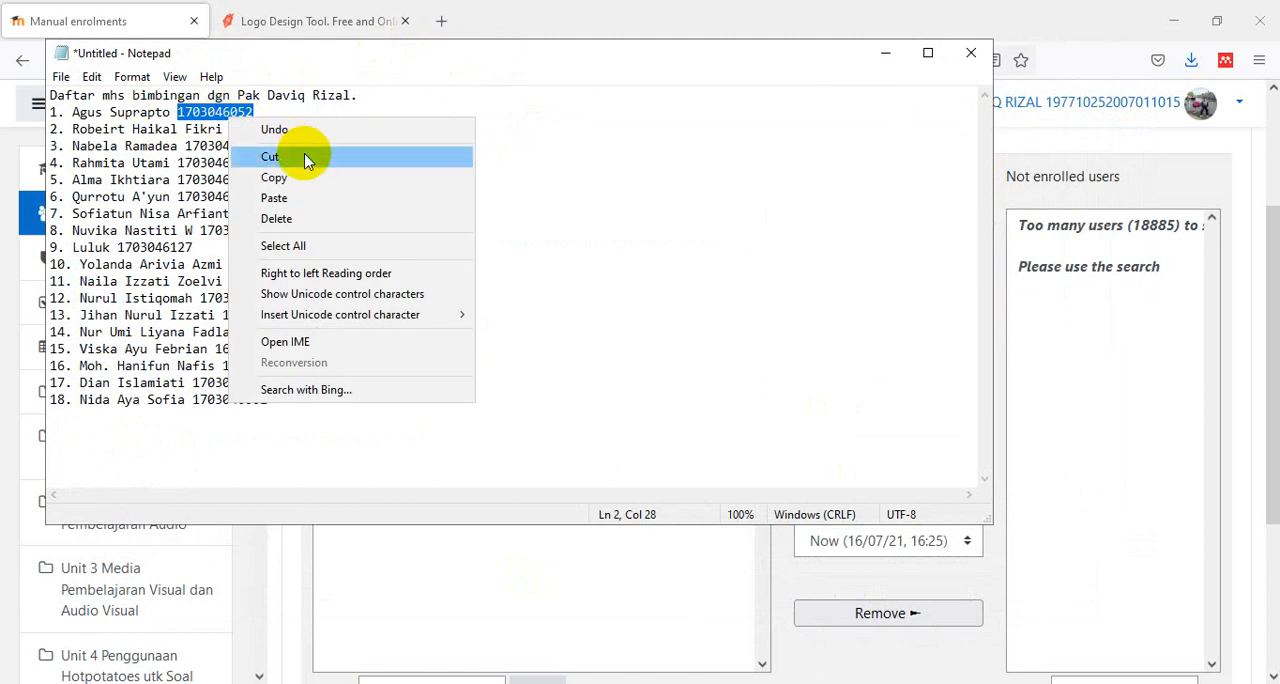
click(300, 178)
- Return to Moodle's manual enrolments and search the not enrolled users for the copied student ID number
click(1086, 617)
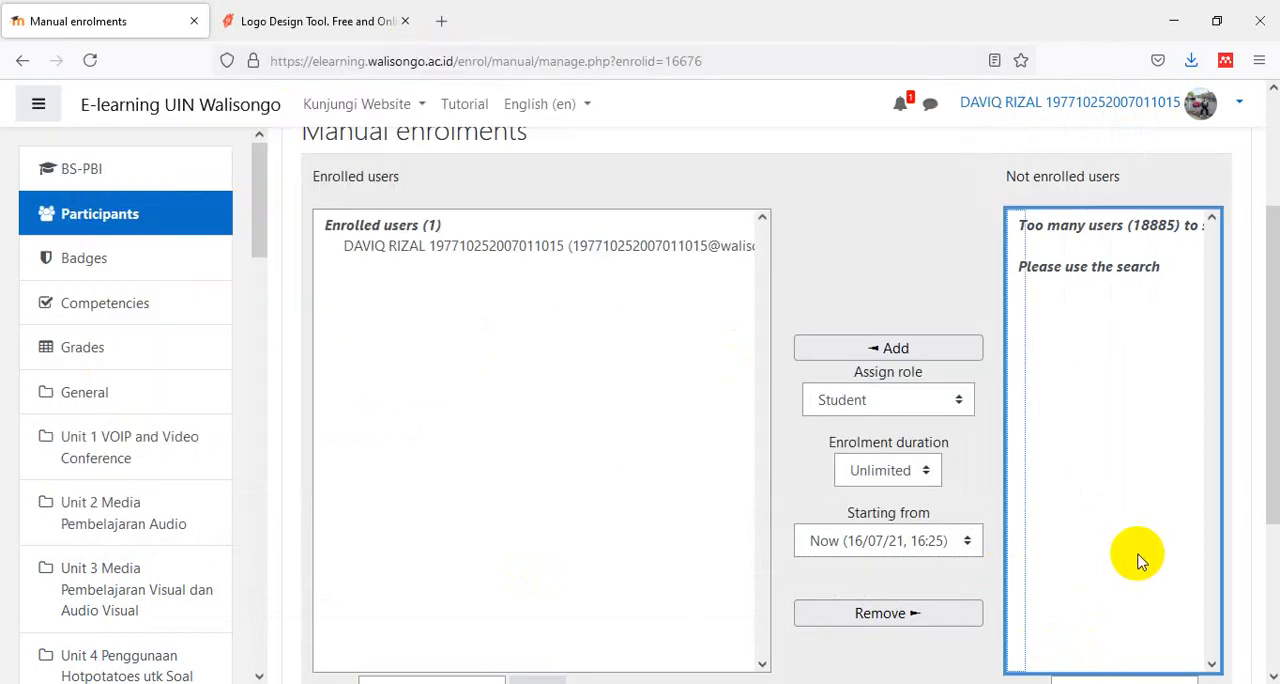
scroll(1130, 570, down, 2)
click(1117, 598)
right_click(1117, 598)
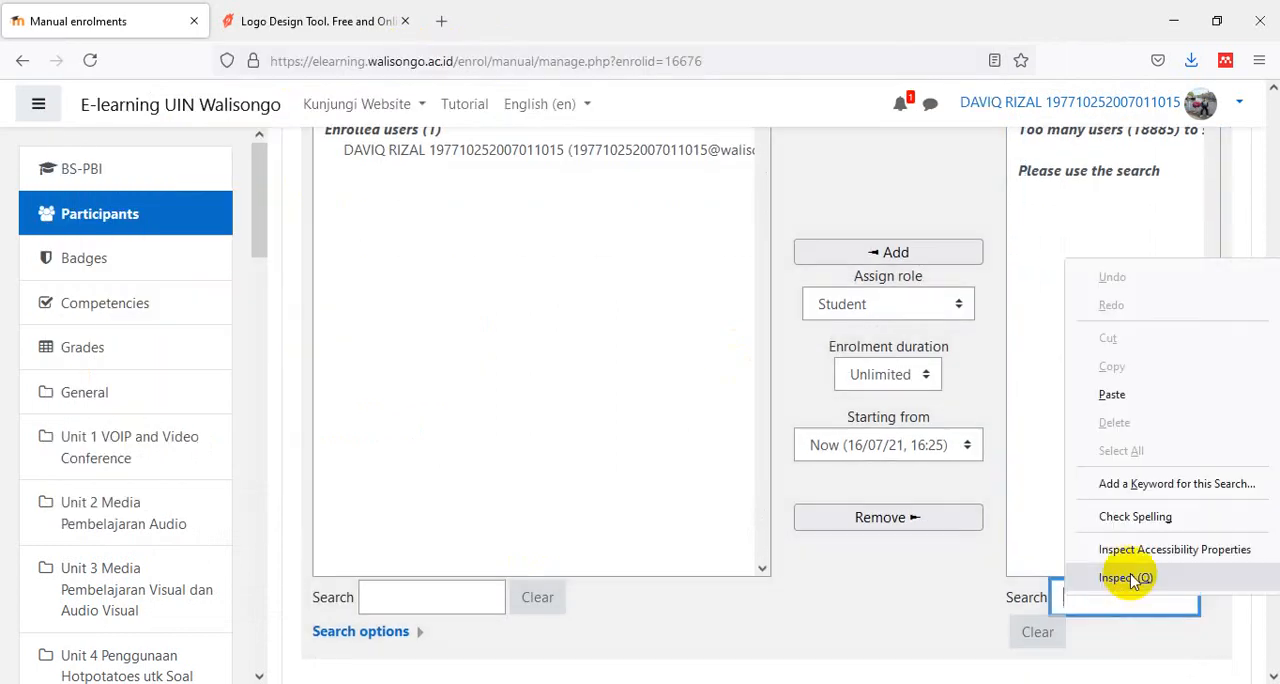
click(1137, 397)
scroll(1148, 360, up, 2)
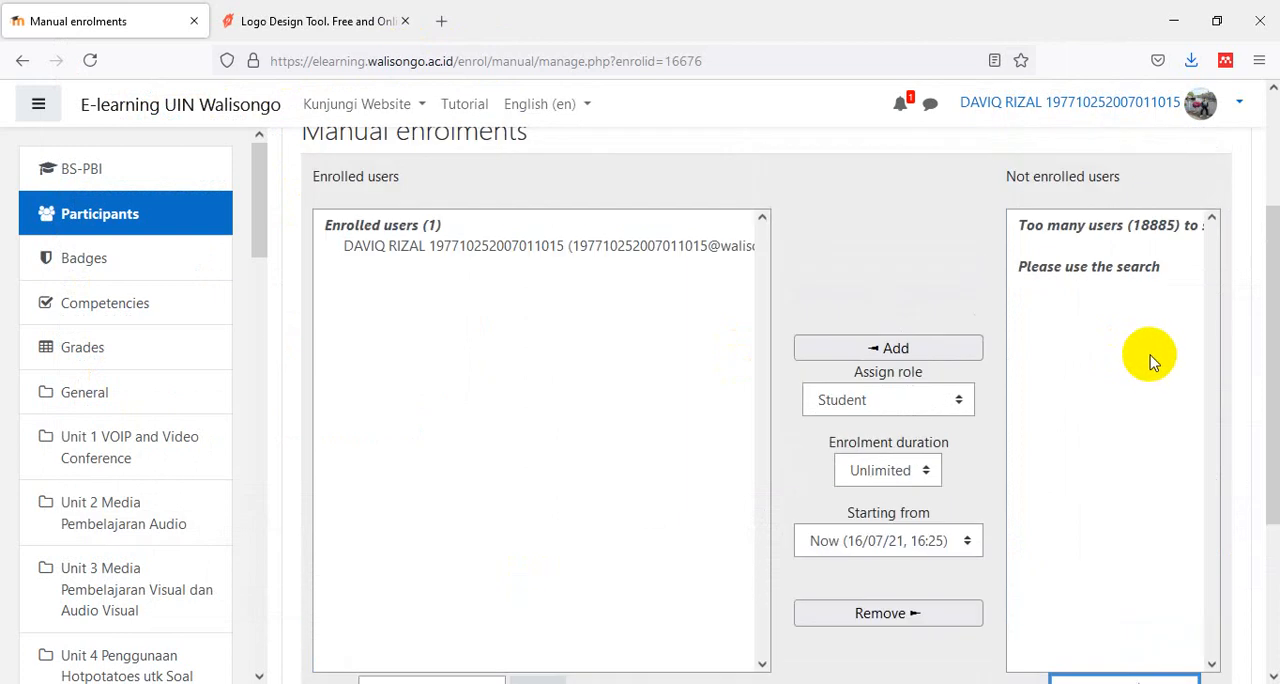
scroll(1155, 365, down, 2)
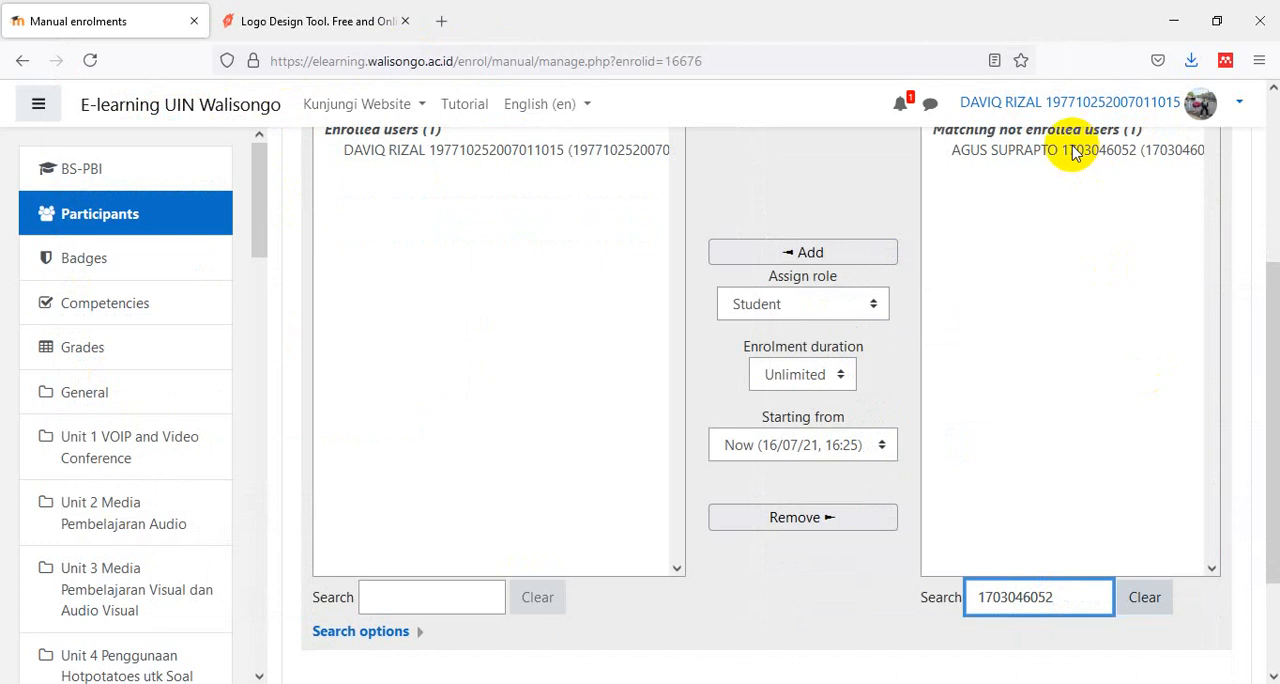
- Enrol the matching first student in the course with the Student role and unlimited duration
click(1073, 150)
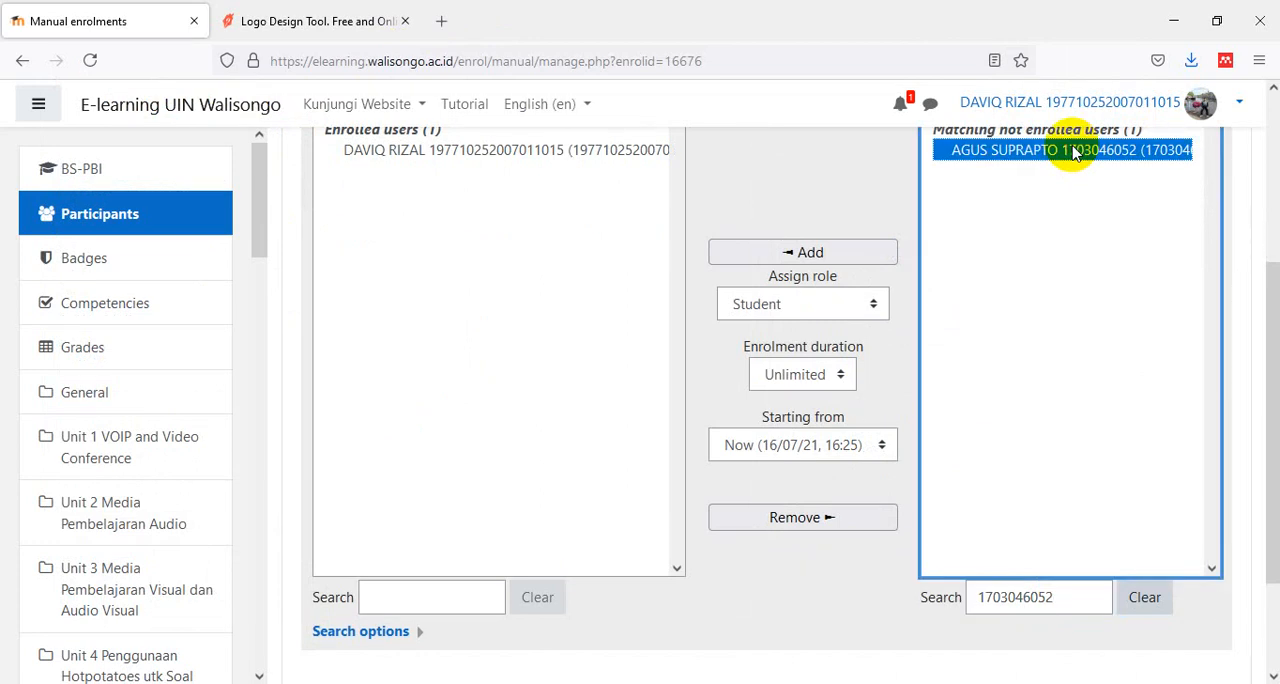
key(alt+Tab)
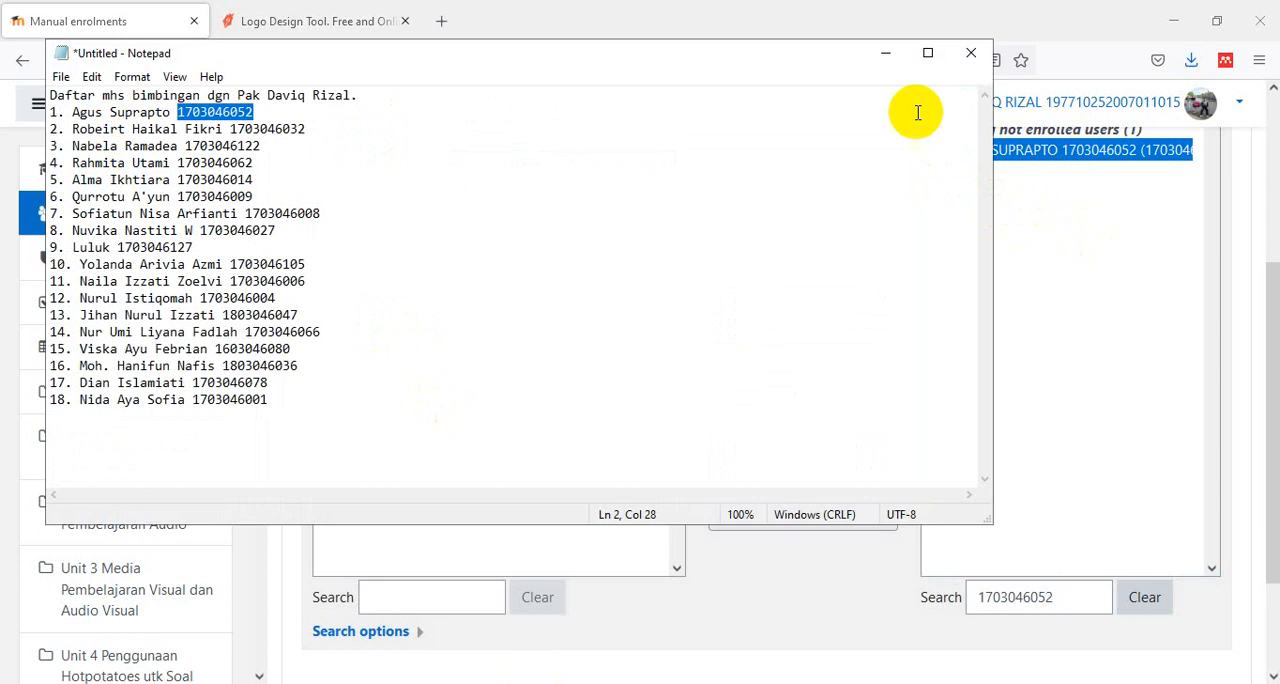
click(886, 54)
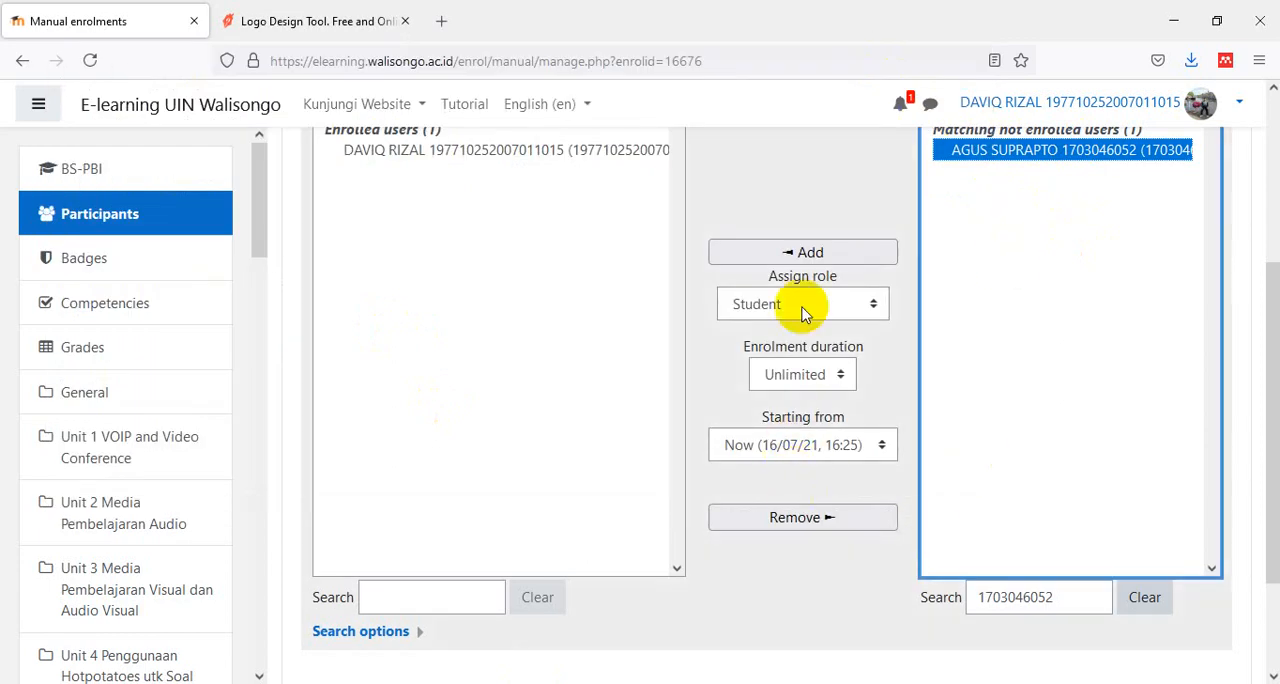
click(789, 254)
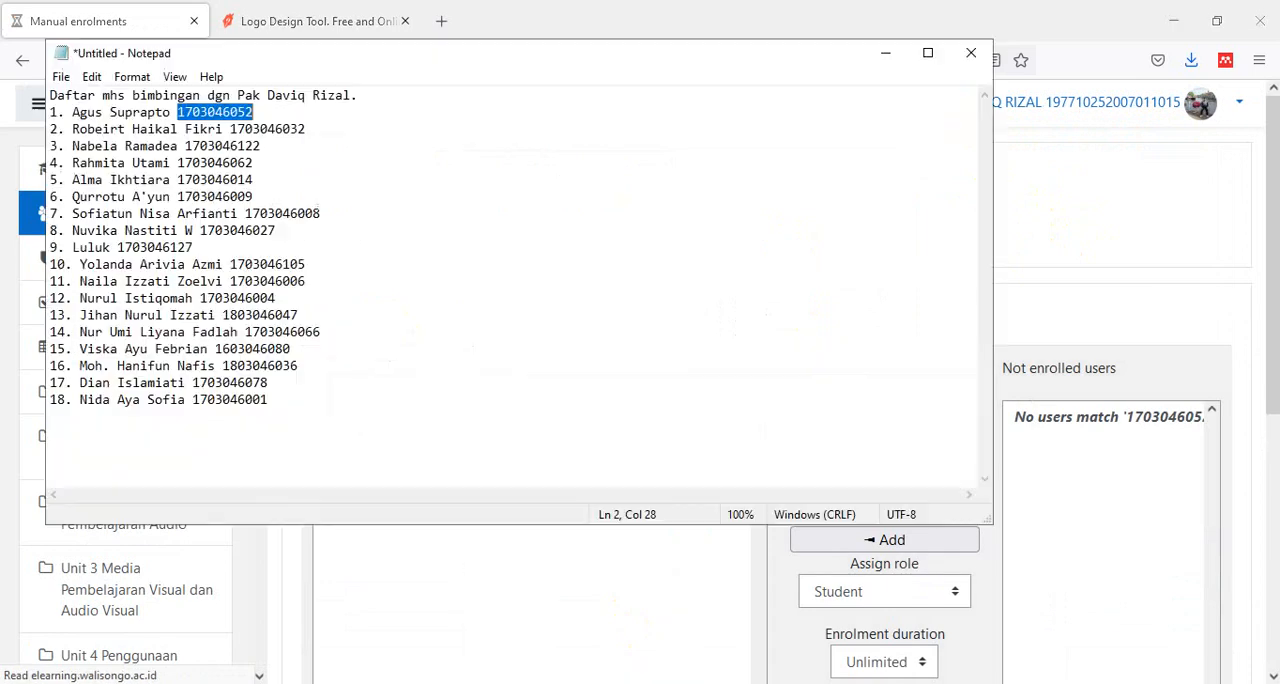
- Switch to the Notepad student list and copy the second student's ID number
key(alt+Tab)
drag(230, 129, 304, 129)
right_click(292, 129)
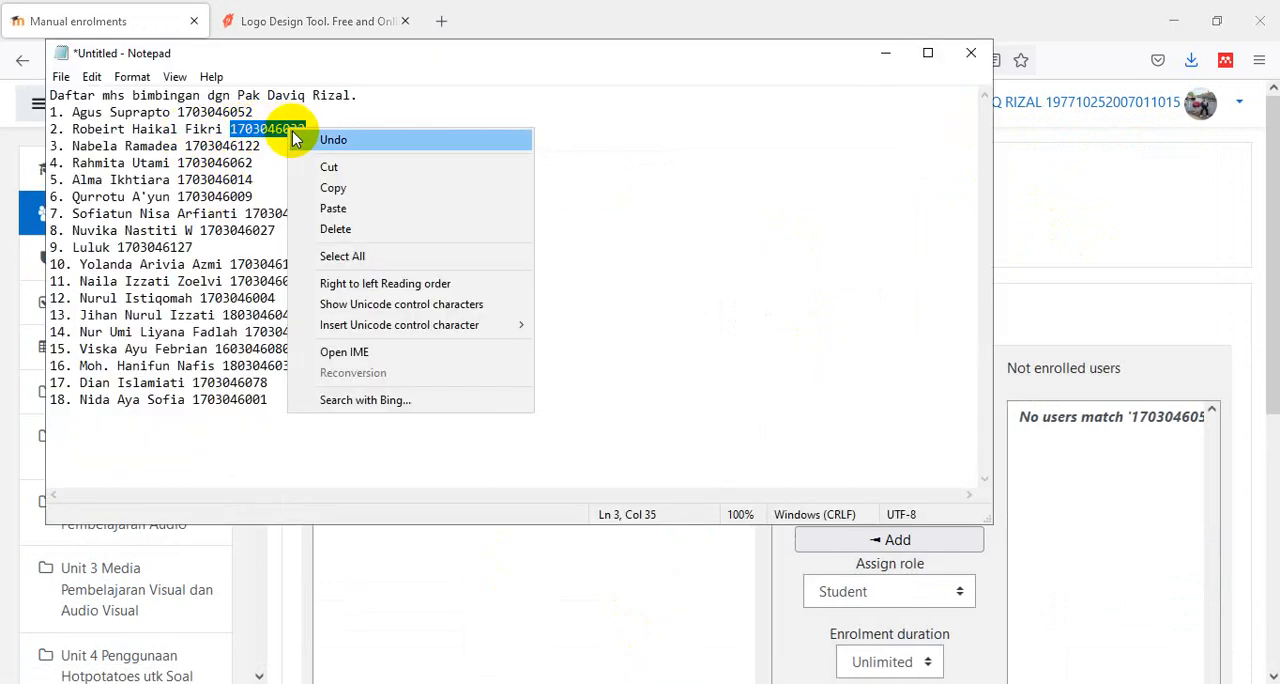
click(320, 189)
- Replace the not enrolled users search in Moodle with the second student's copied ID number and enrol the match as Student
click(1104, 512)
scroll(1104, 512, down, 5)
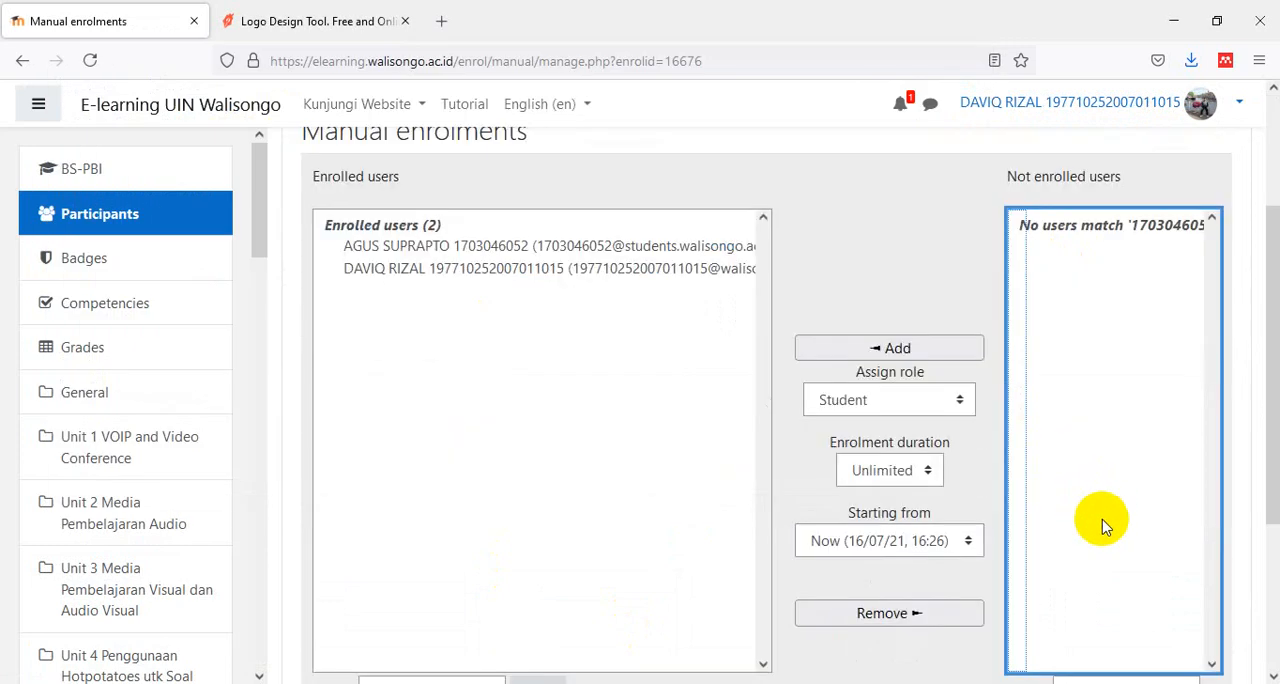
drag(1158, 506, 1015, 488)
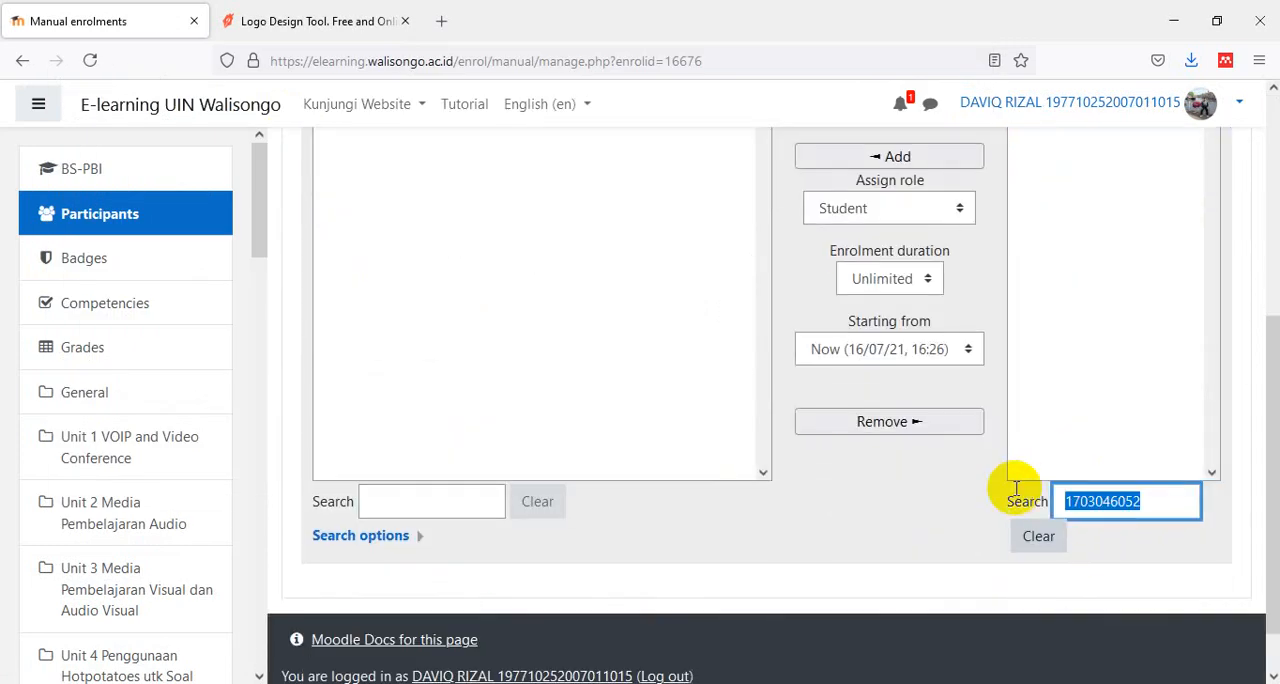
key(ctrl+v)
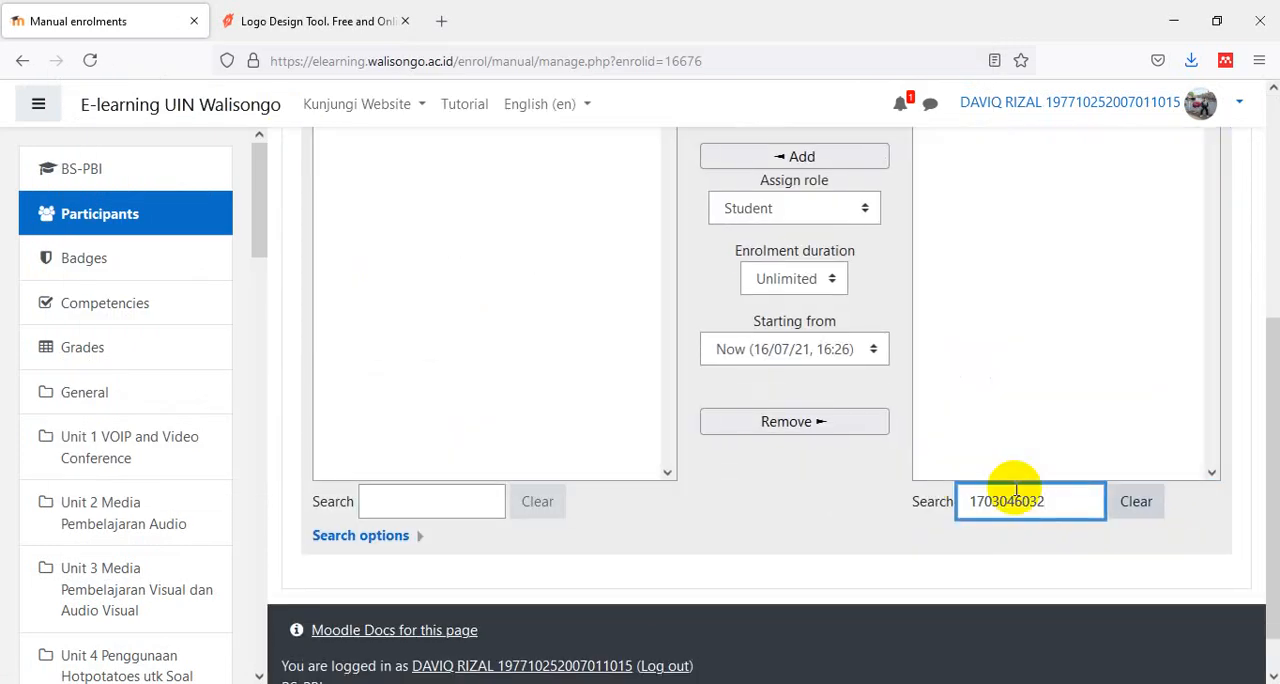
scroll(1086, 352, up, 2)
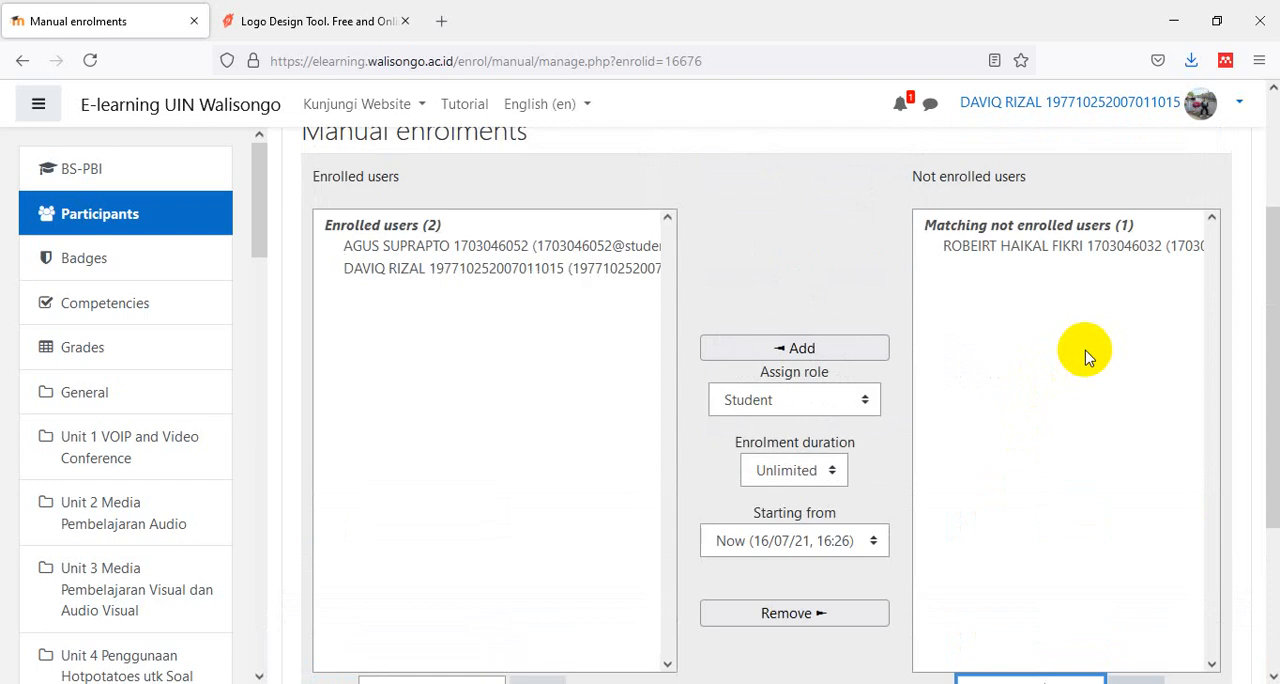
click(1088, 249)
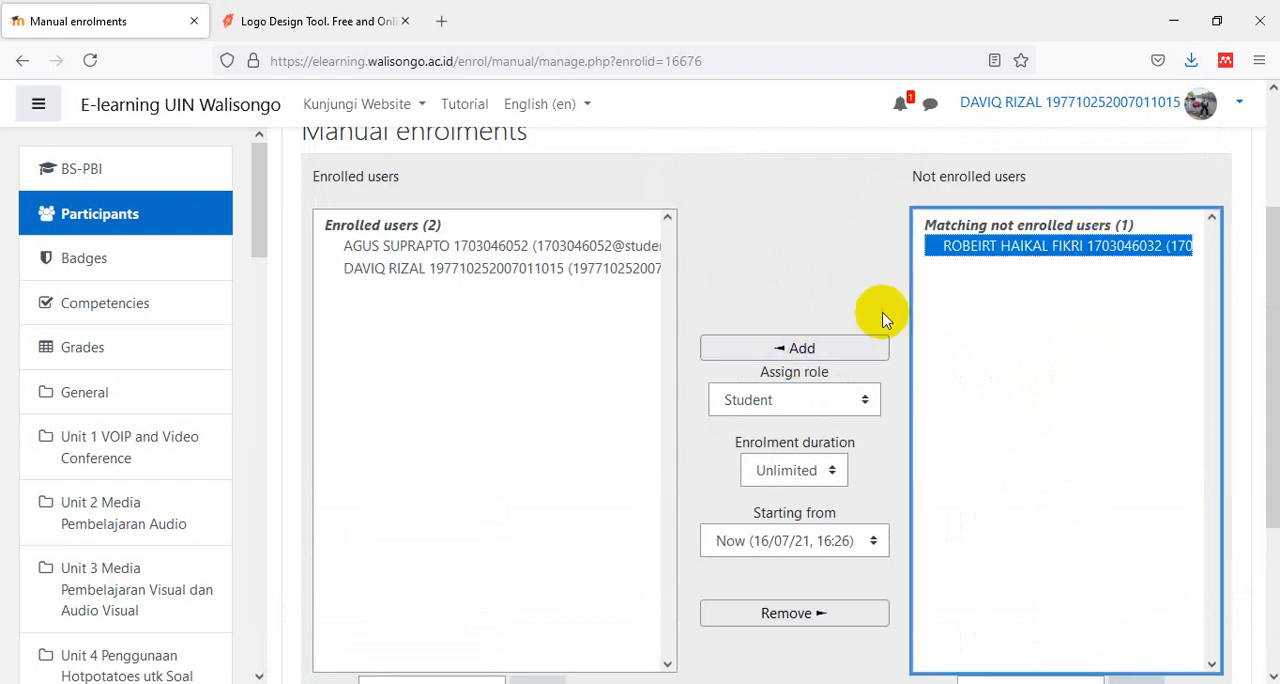
click(809, 350)
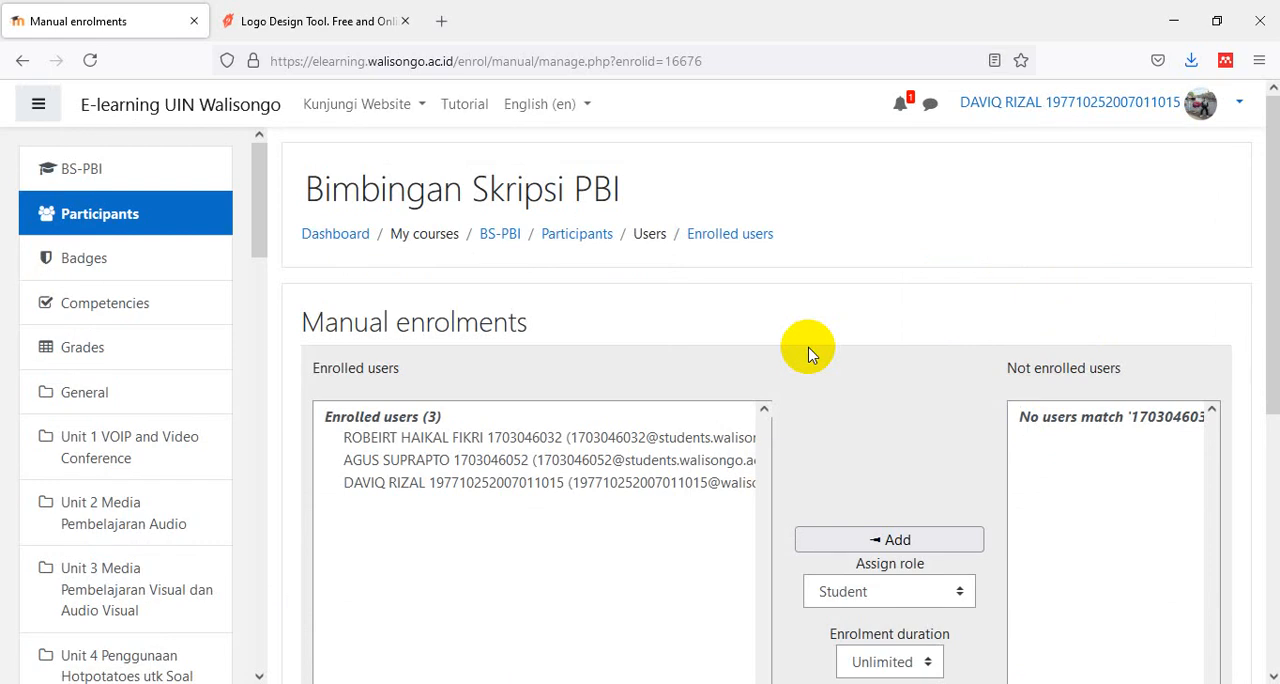
key(F11)
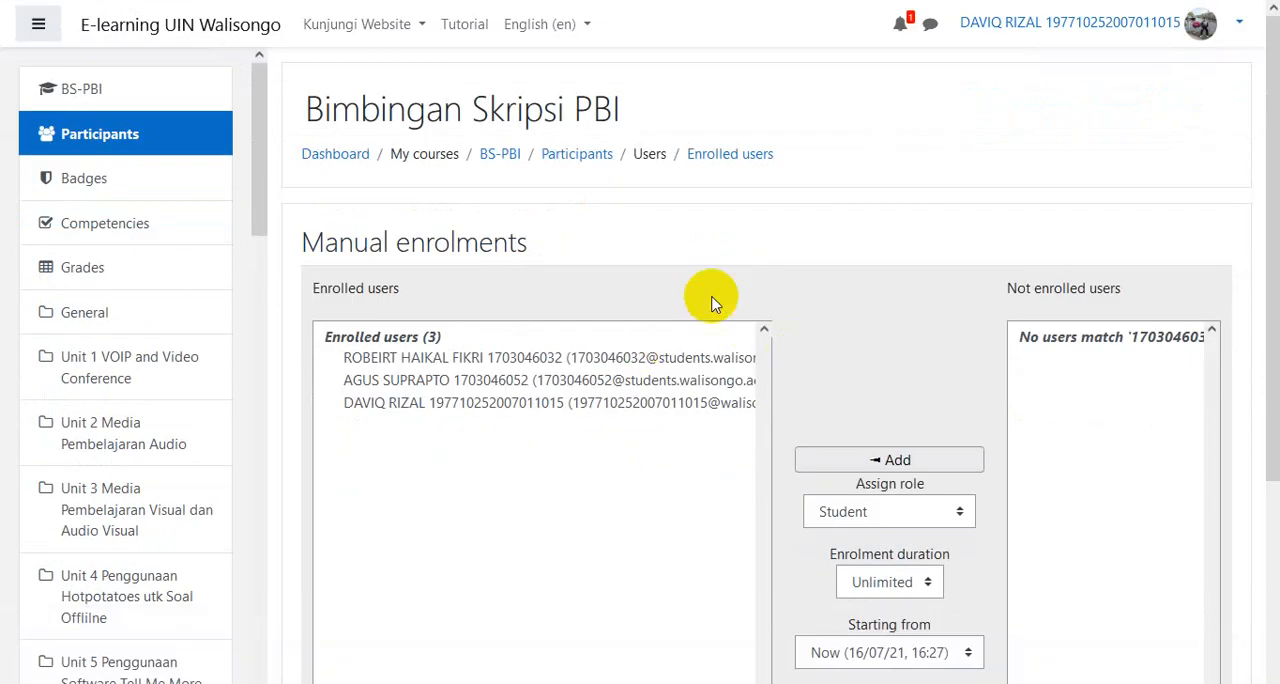
scroll(738, 463, down, 2)
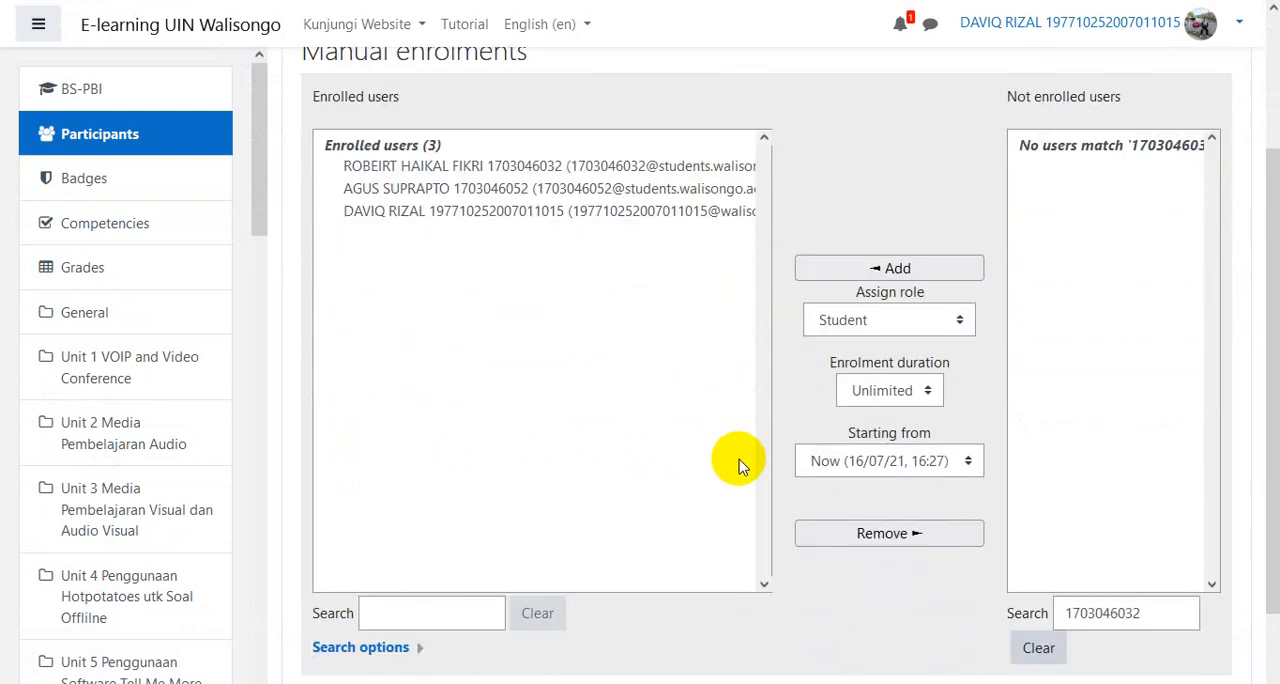
scroll(740, 465, up, 1)
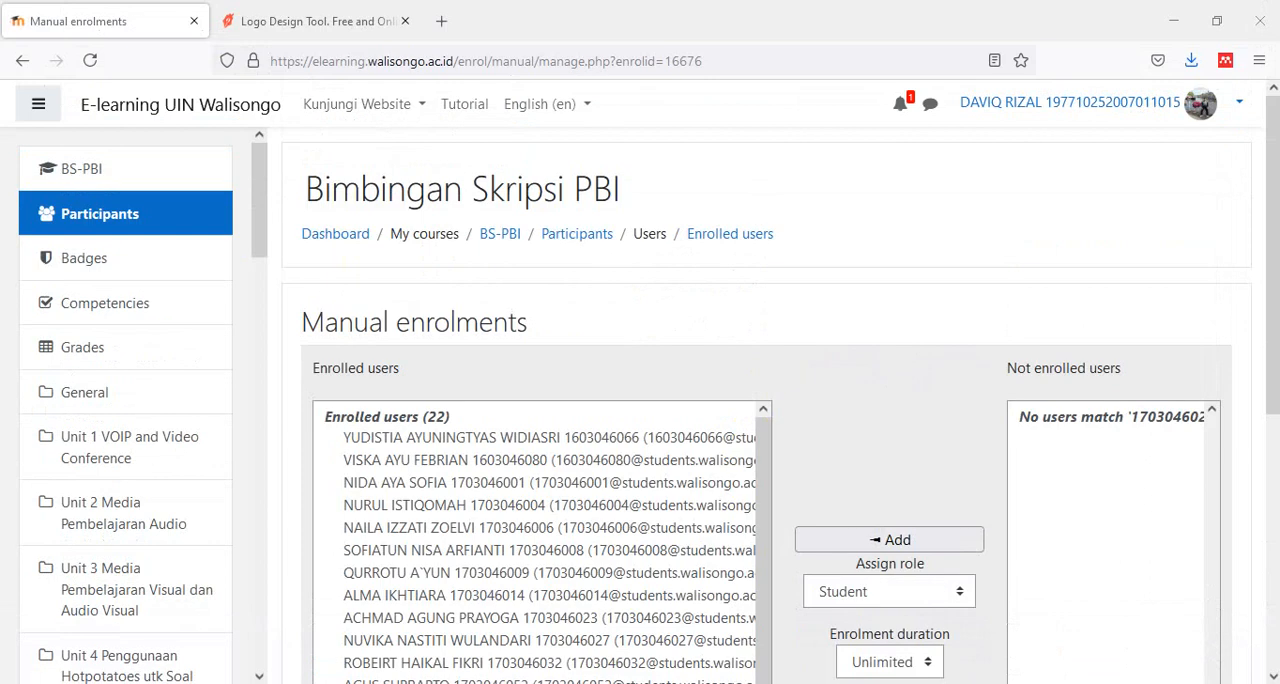
- Copy the last student's ID number from the Notepad list and search Moodle's not enrolled users for it
key(alt+Tab)
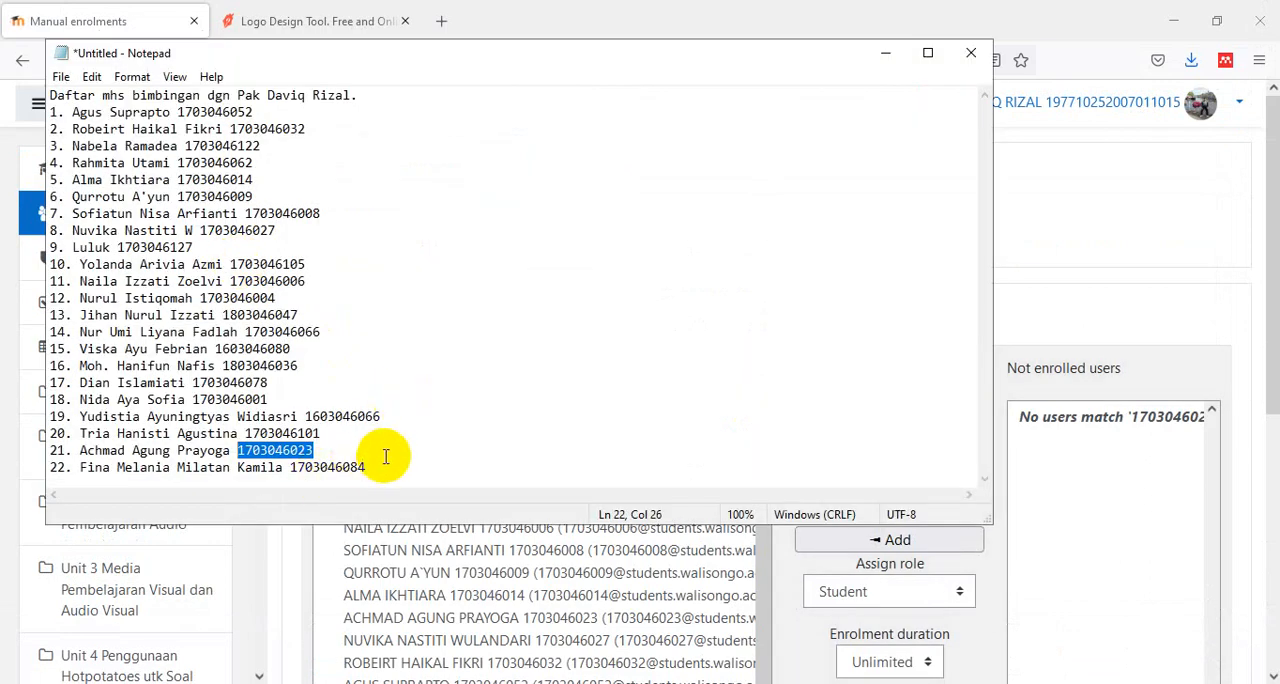
drag(368, 467, 291, 467)
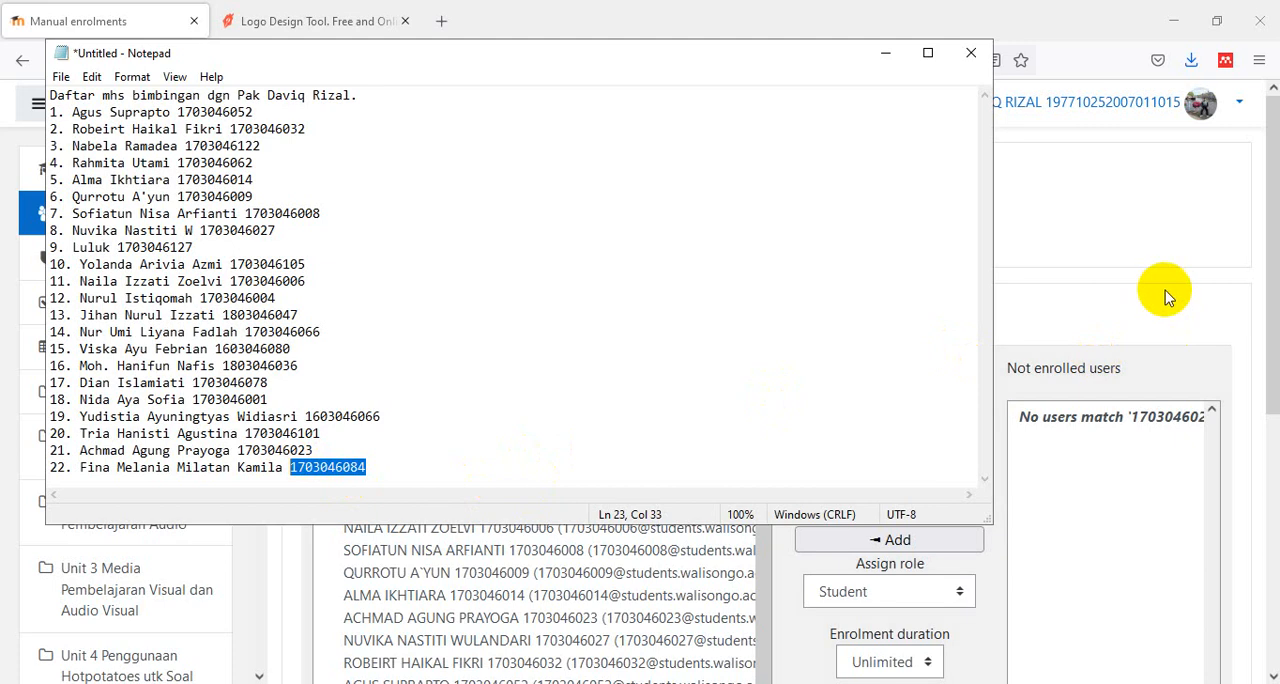
click(1143, 509)
scroll(1140, 600, down, 5)
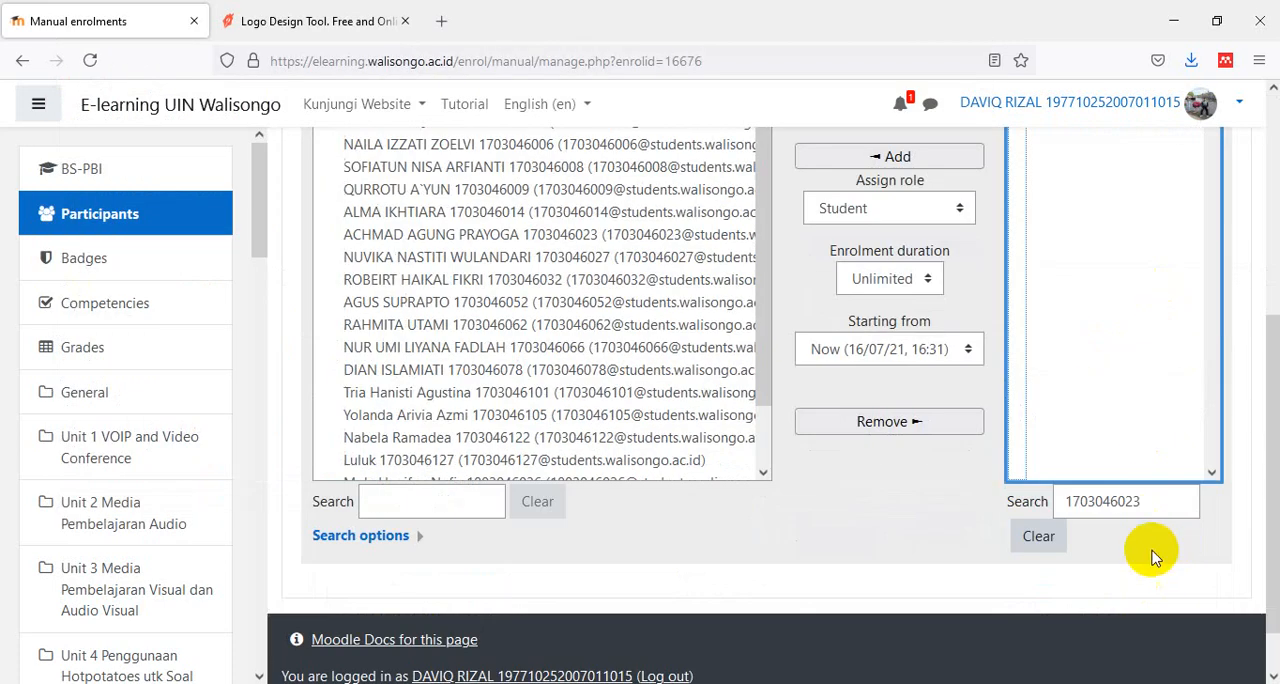
click(1150, 502)
drag(1157, 500, 1023, 503)
key(ctrl+v)
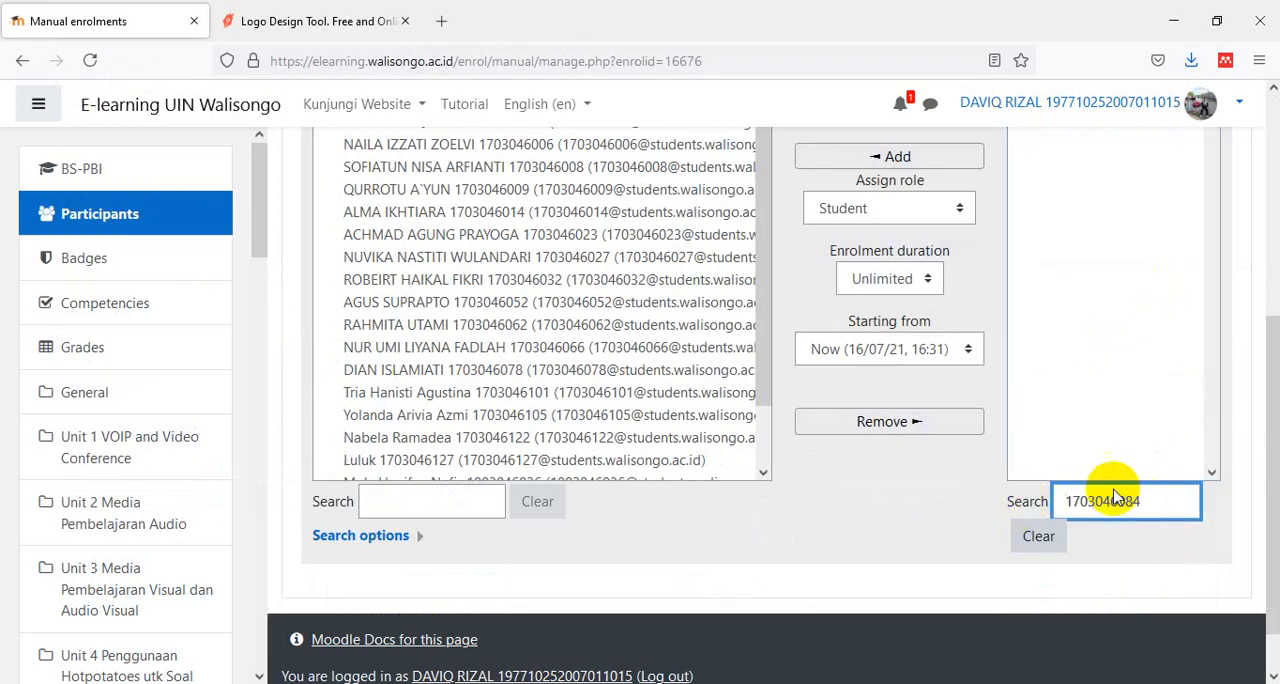
- Enrol the matching last student in the course with the Student role and unlimited duration, and review the enrolled users
scroll(1225, 443, up, 5)
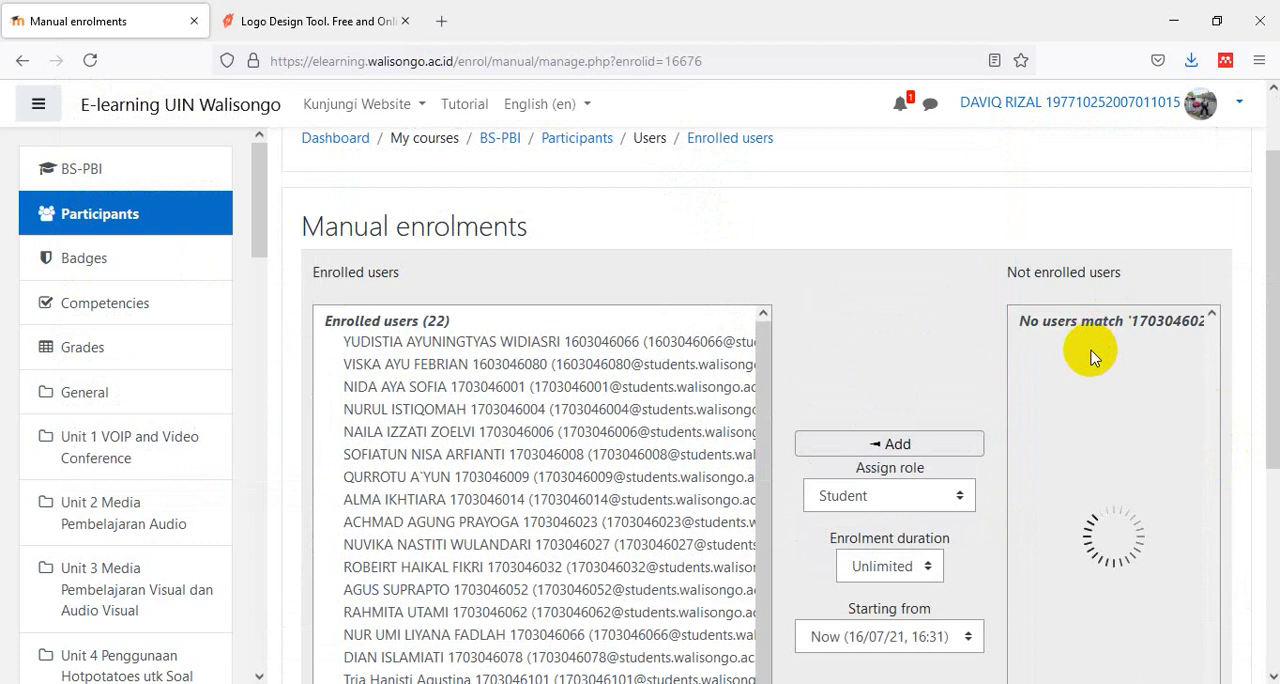
click(1003, 342)
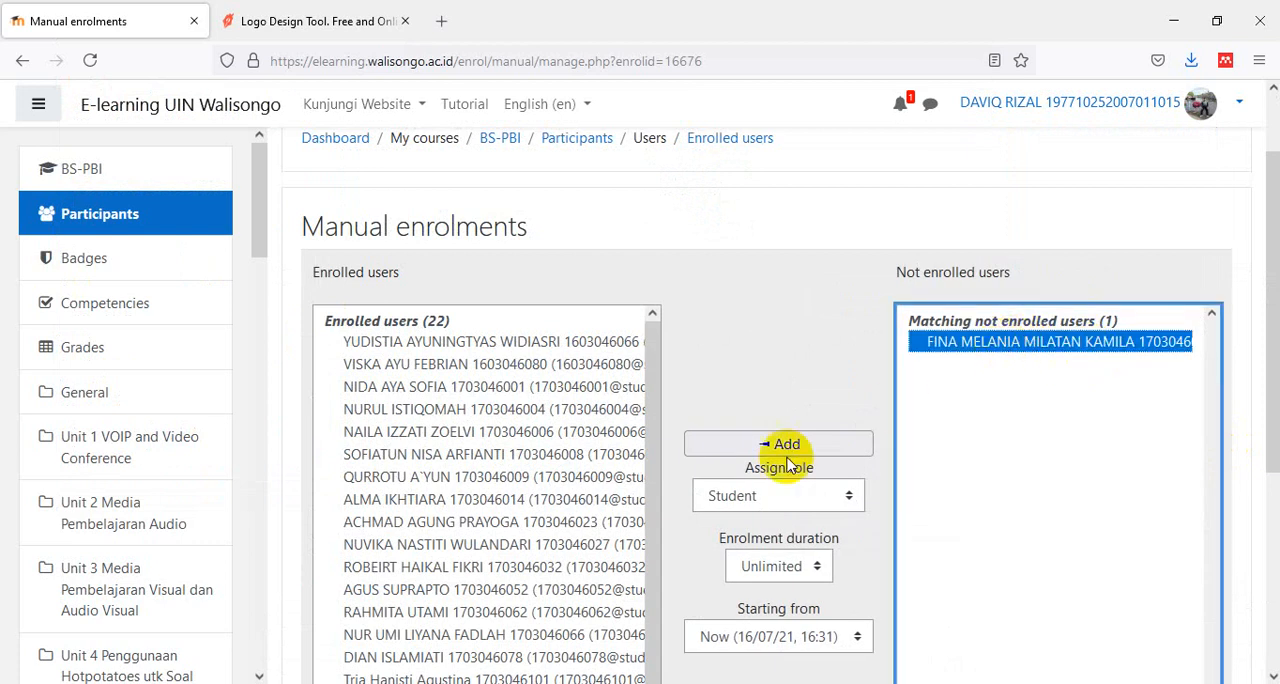
click(763, 441)
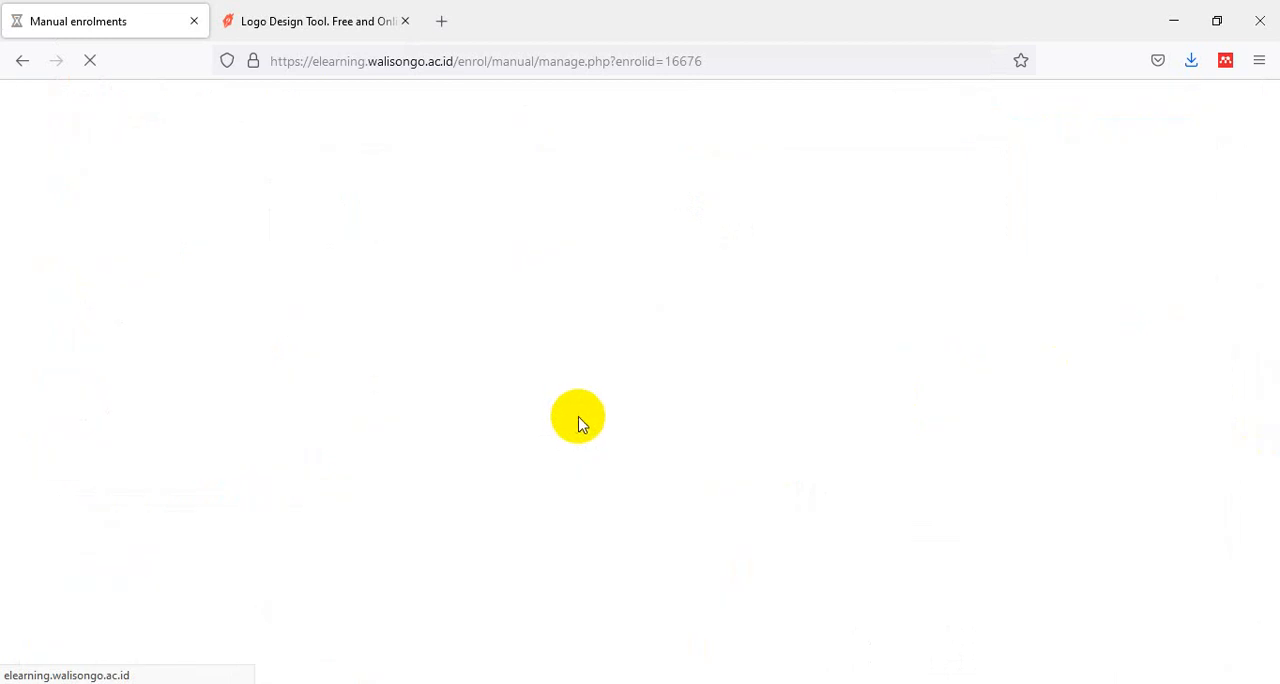
scroll(580, 420, down, 2)
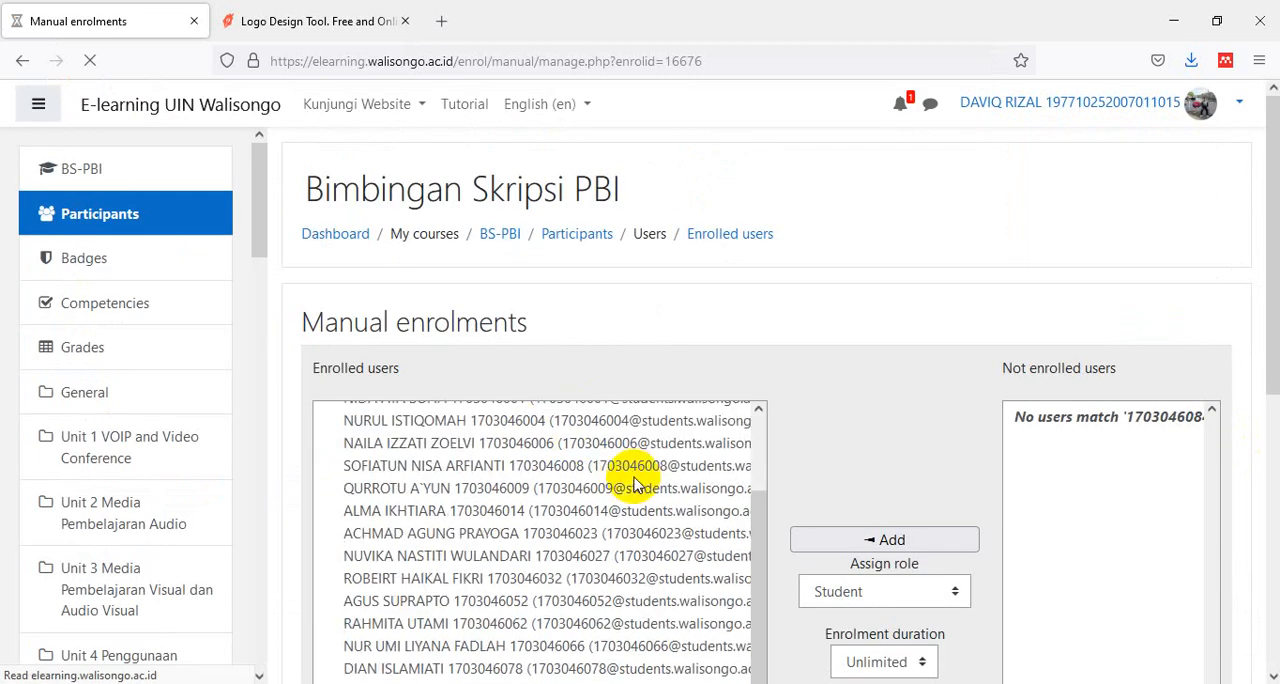
scroll(700, 495, up, 2)
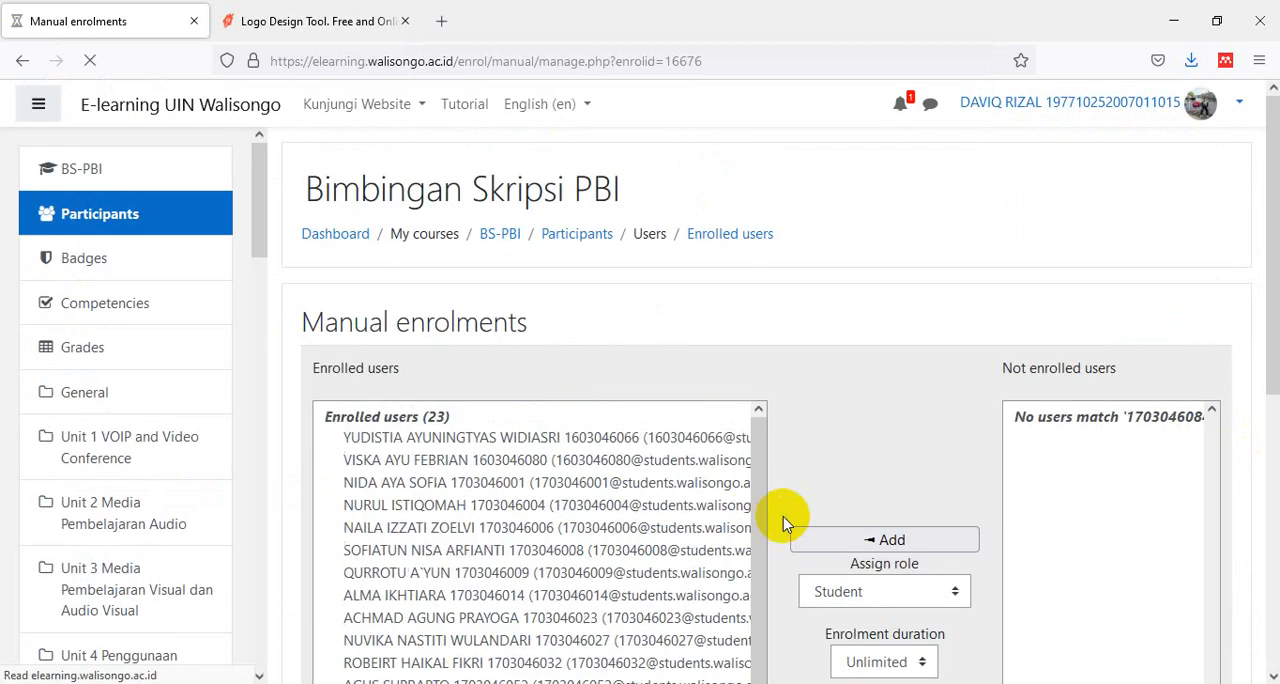
- Open the BS-PBI course page, collapse the navigation drawer and turn editing on
click(505, 234)
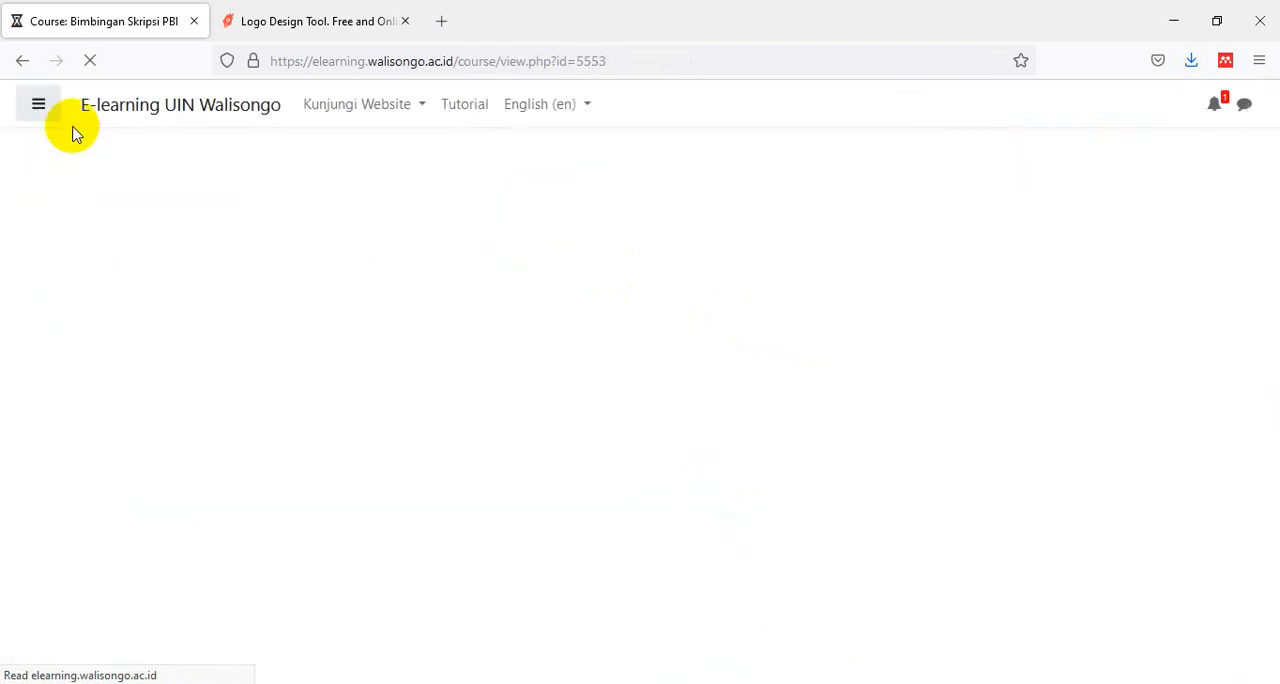
click(40, 110)
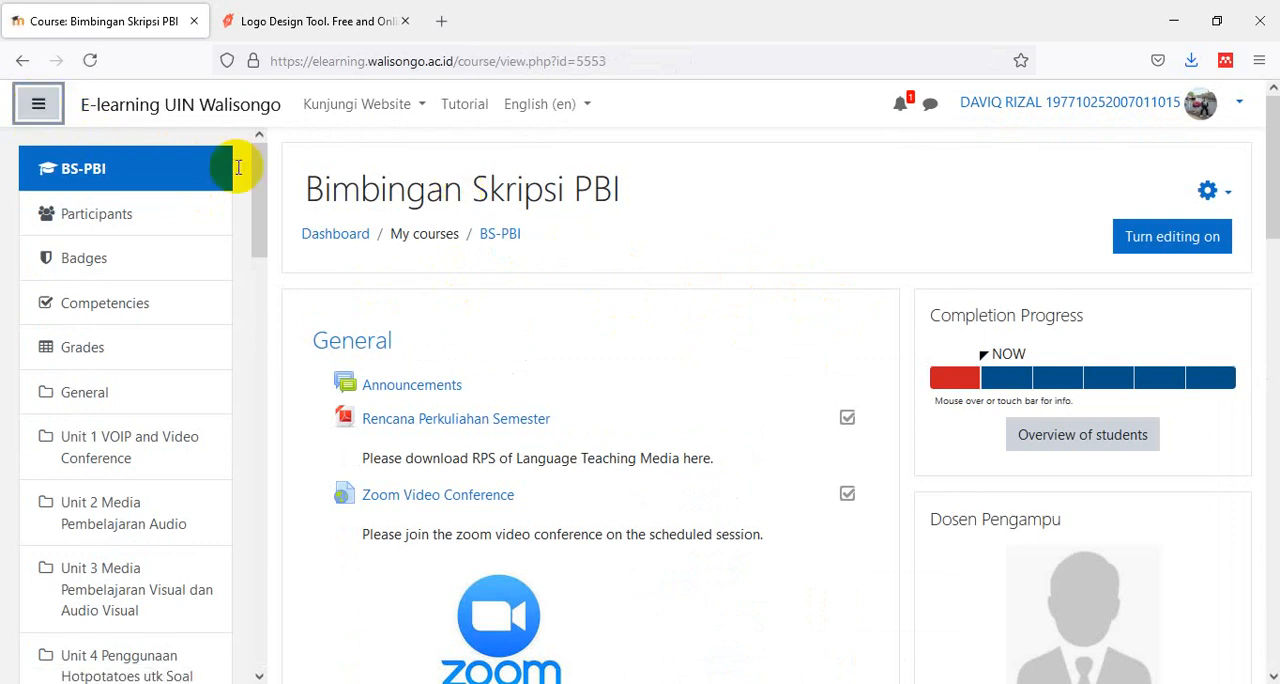
click(37, 104)
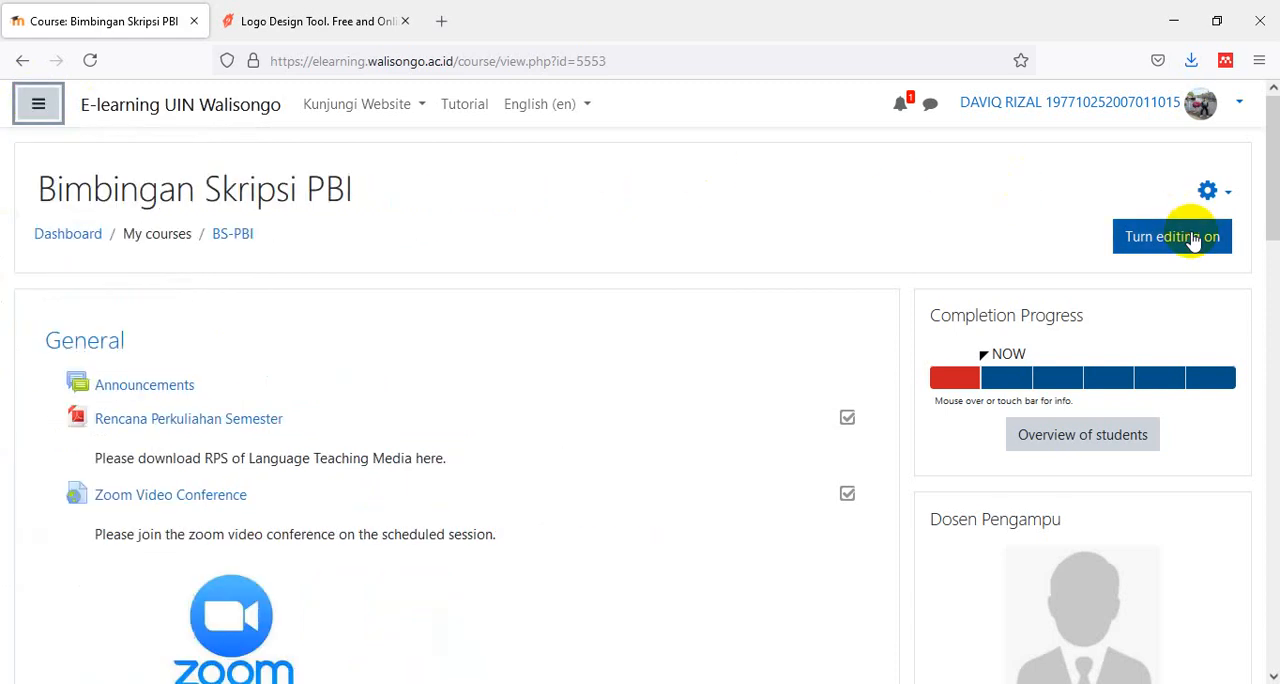
click(1193, 241)
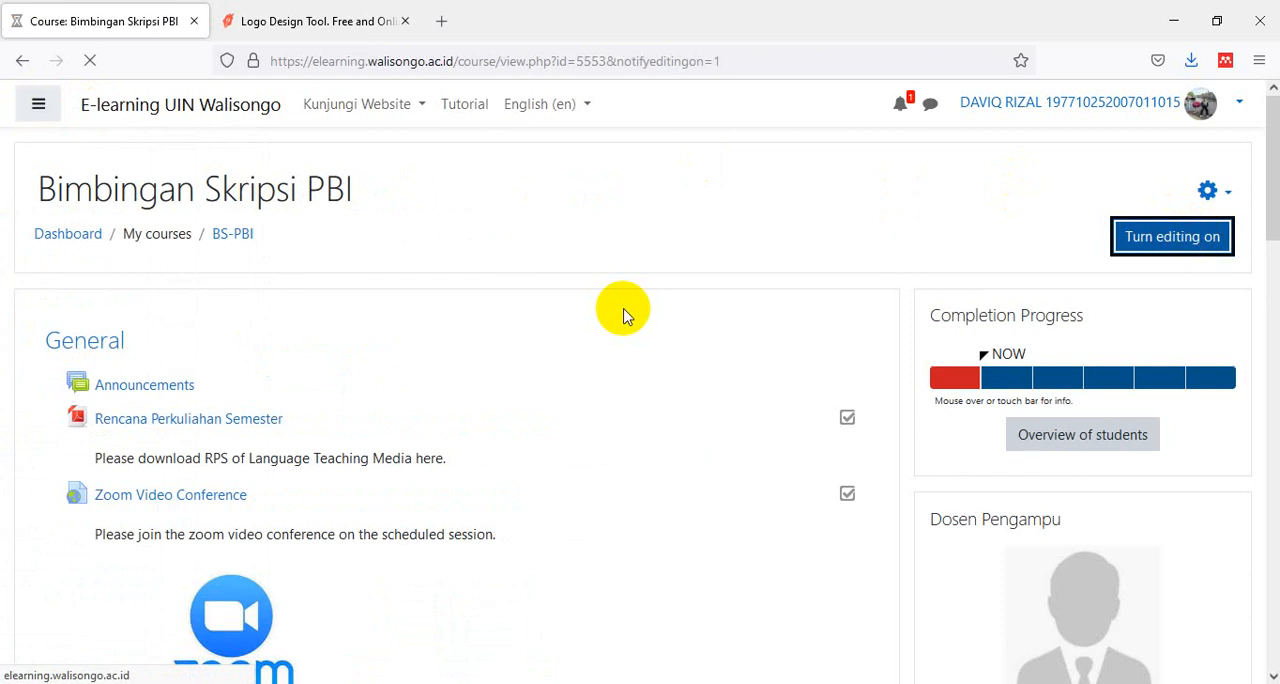
- Delete the "Rencana Perkuliahan Semester" file from the General section
scroll(624, 316, down, 2)
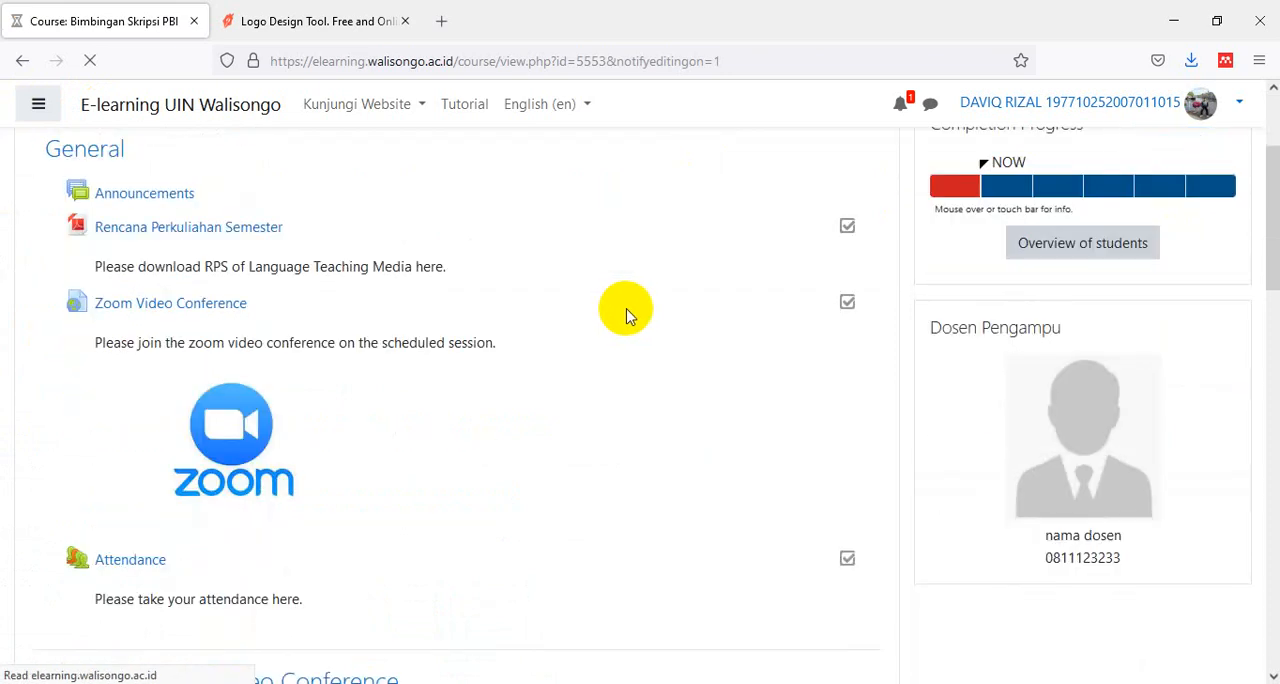
scroll(628, 316, down, 1)
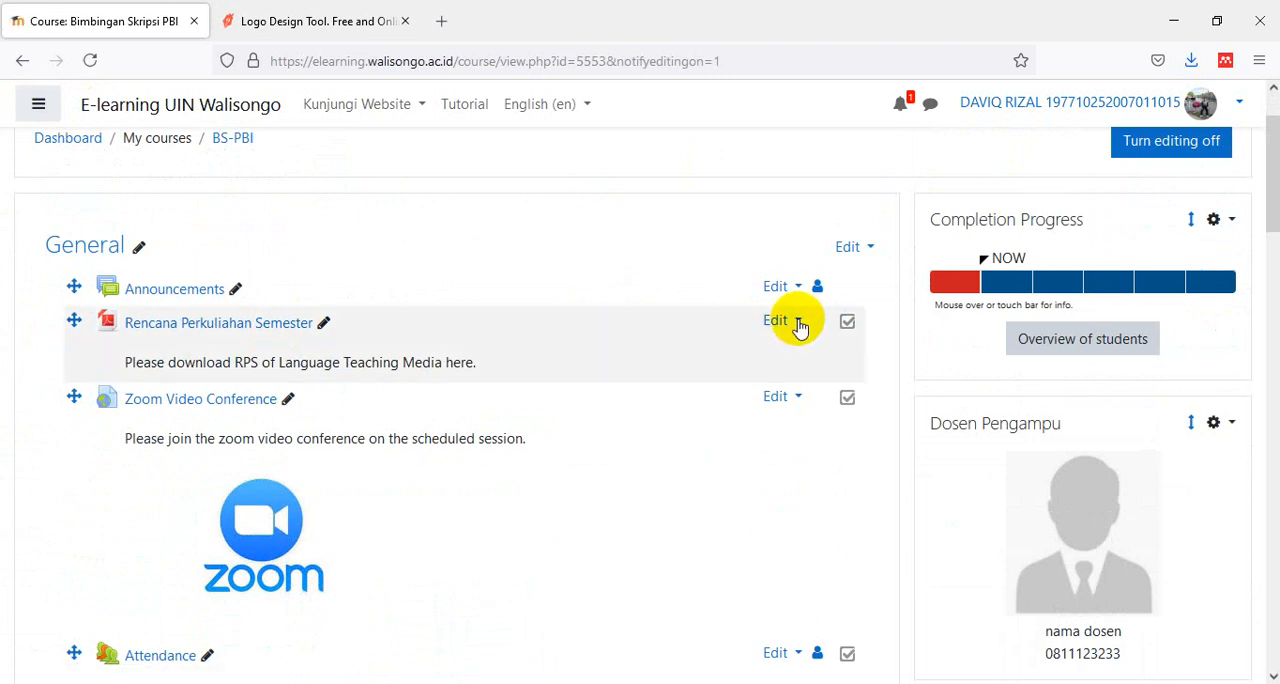
click(799, 322)
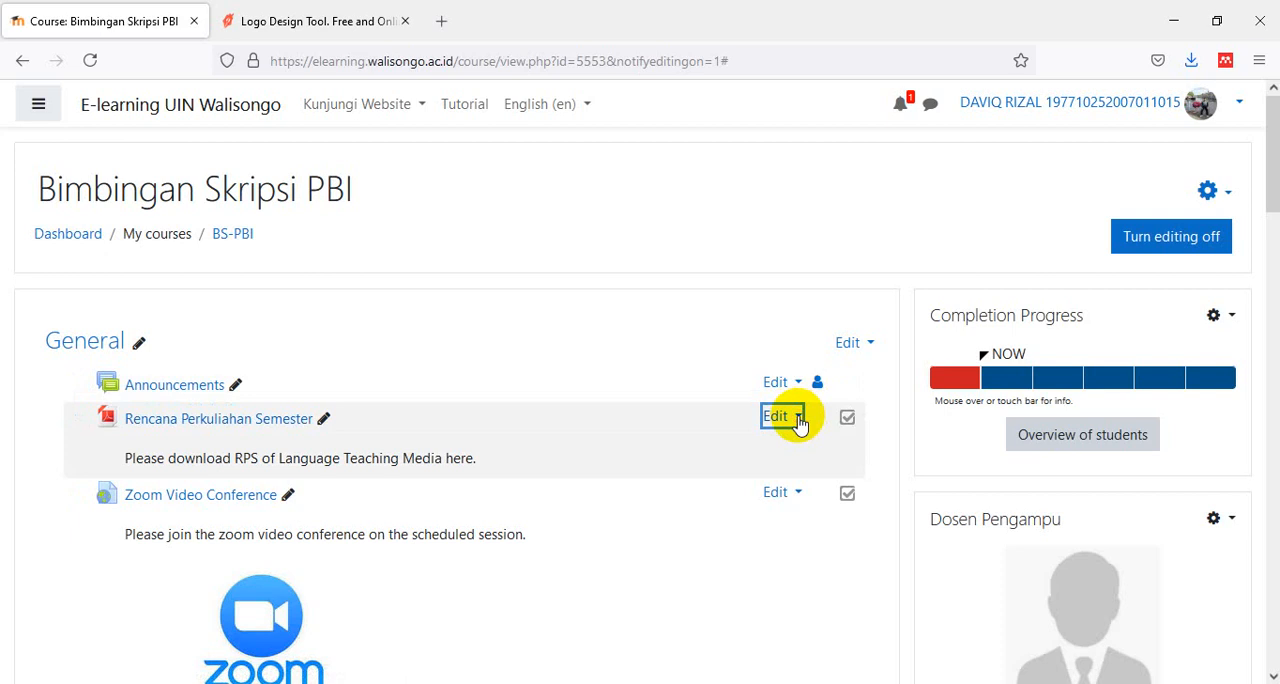
scroll(798, 422, down, 3)
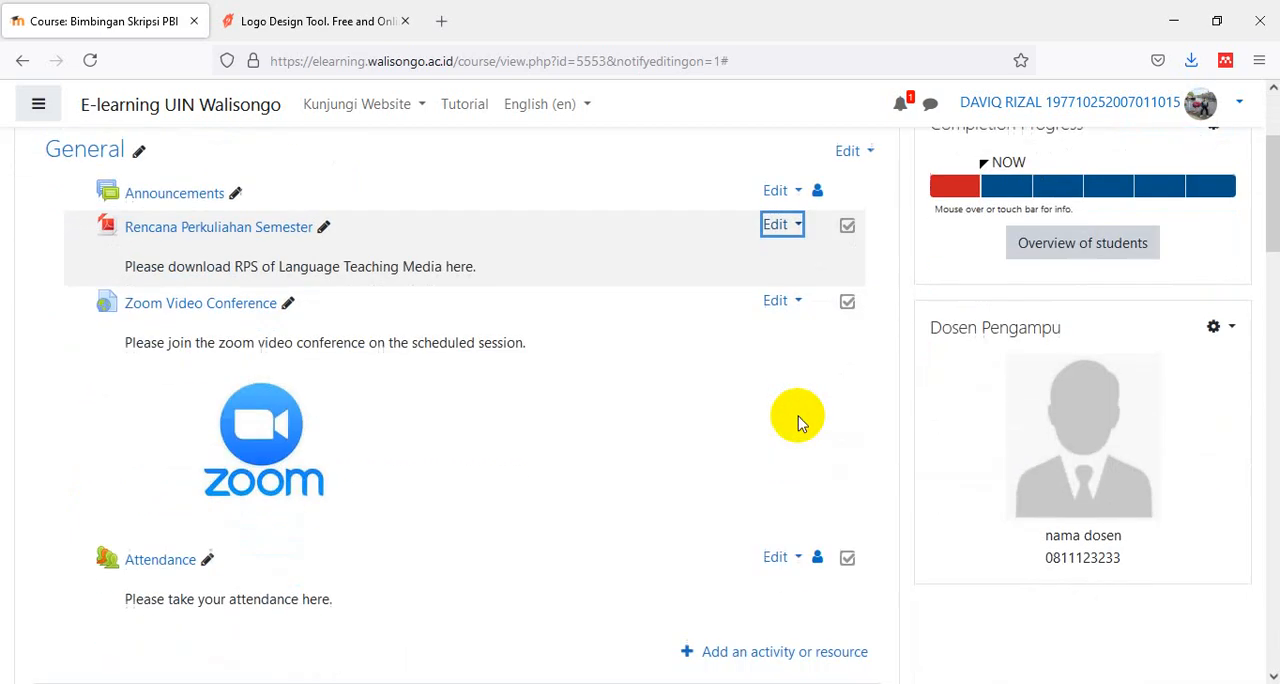
click(798, 226)
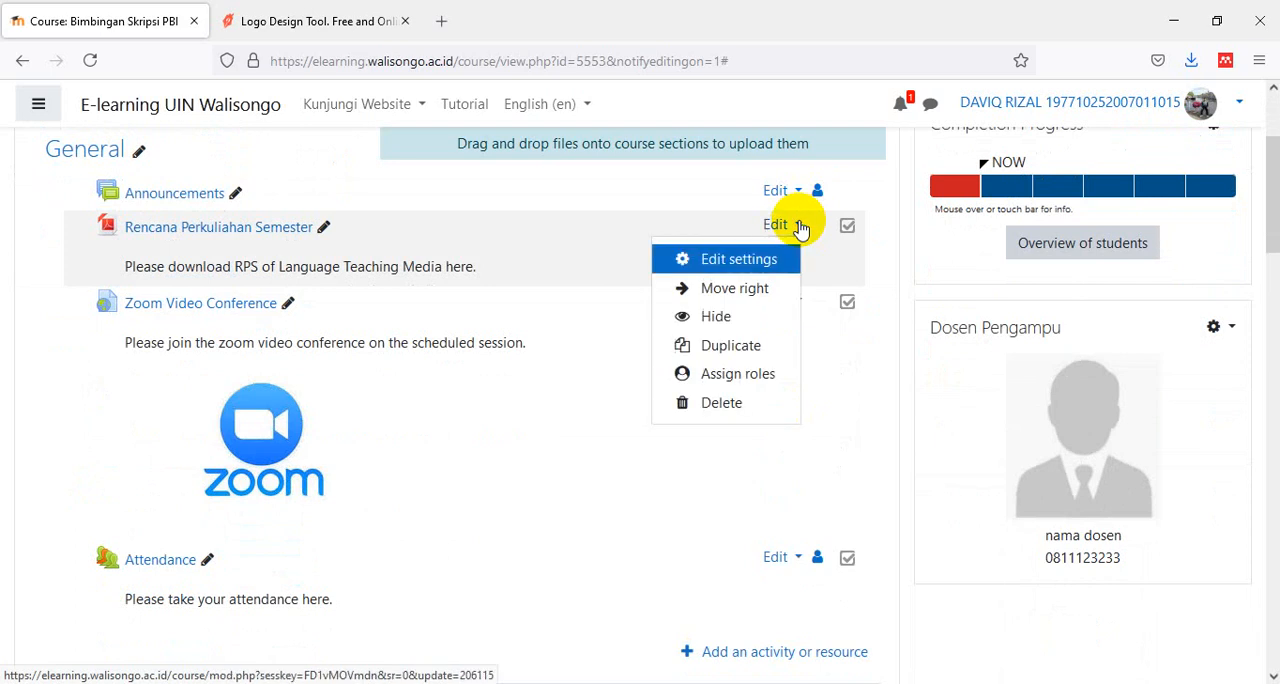
click(722, 403)
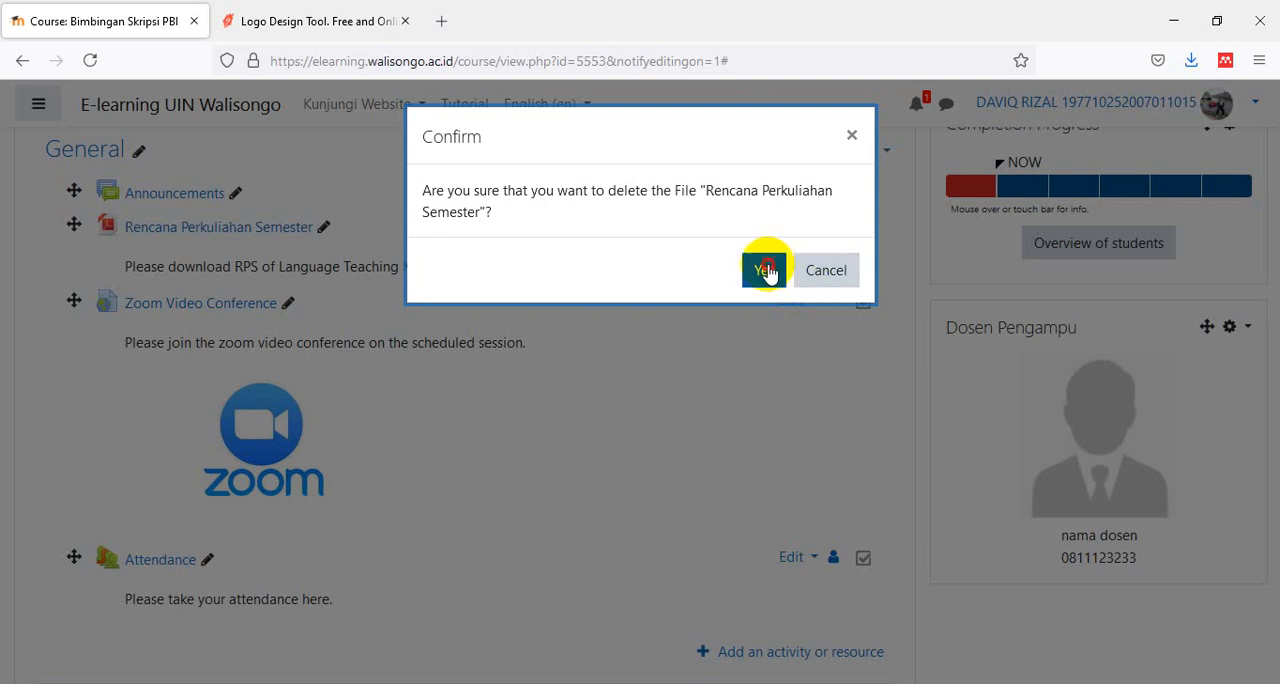
click(766, 271)
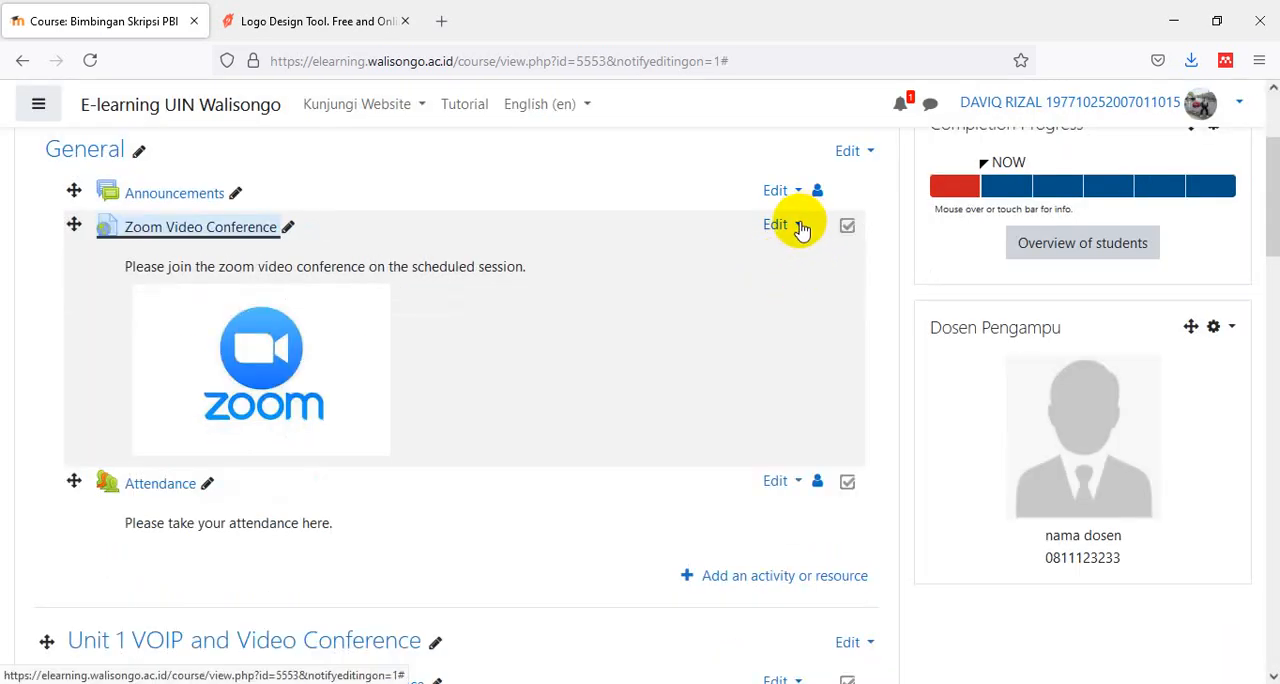
- Delete the "Zoom Video Conference" and "Attendance" items from the General section
click(799, 226)
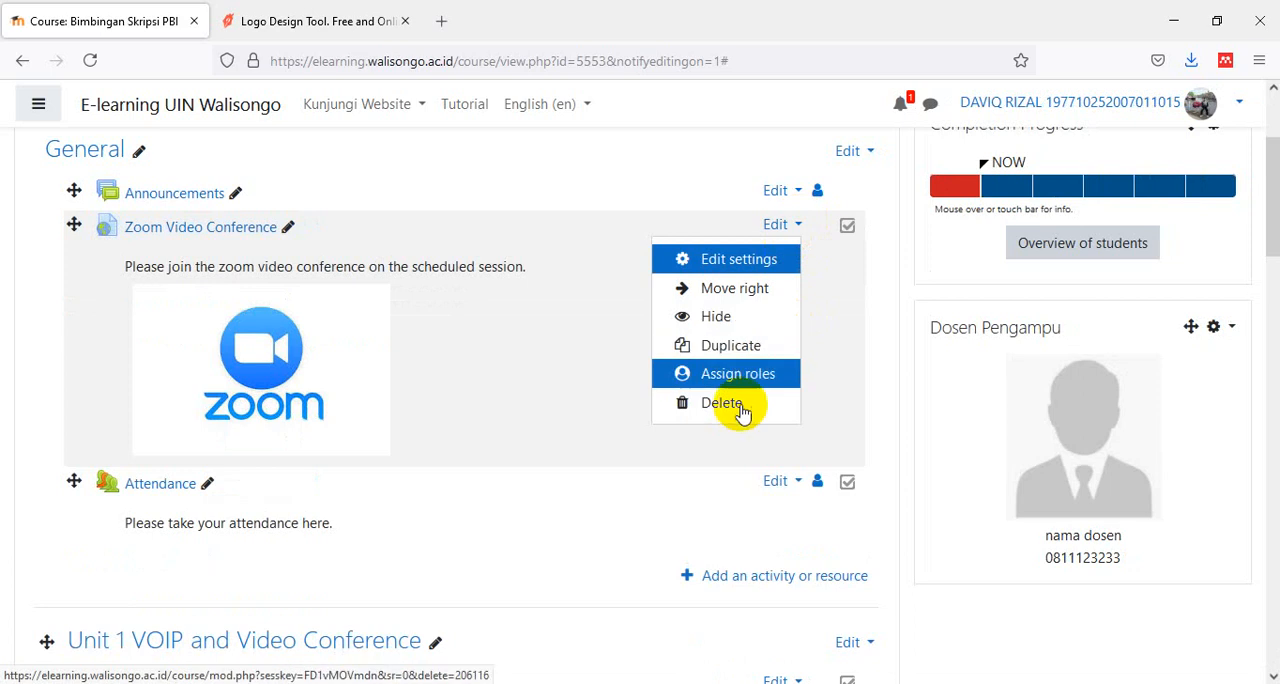
key(Escape)
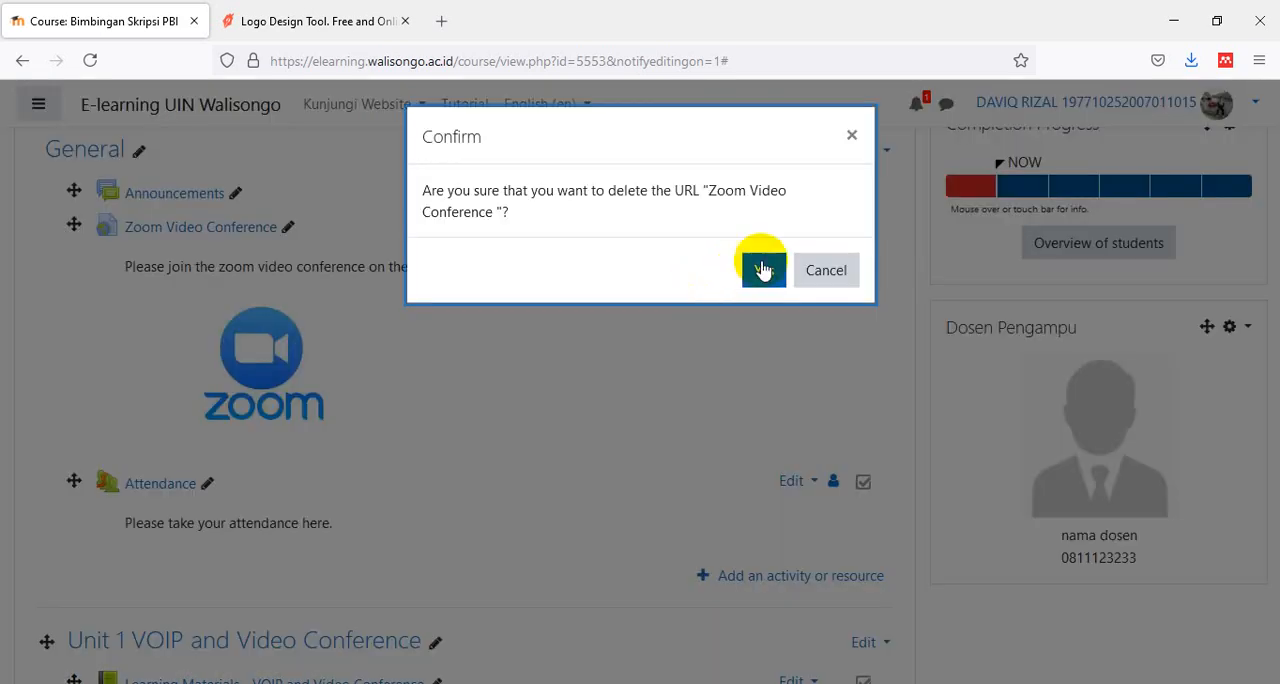
click(762, 270)
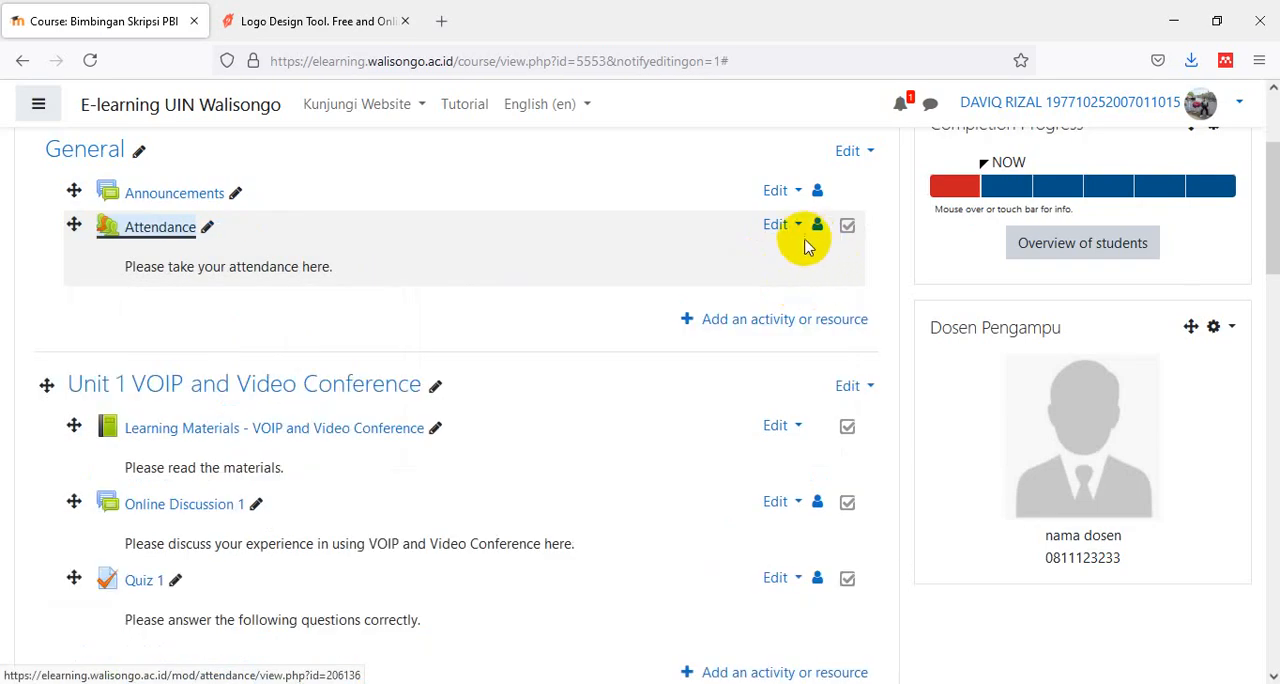
click(799, 228)
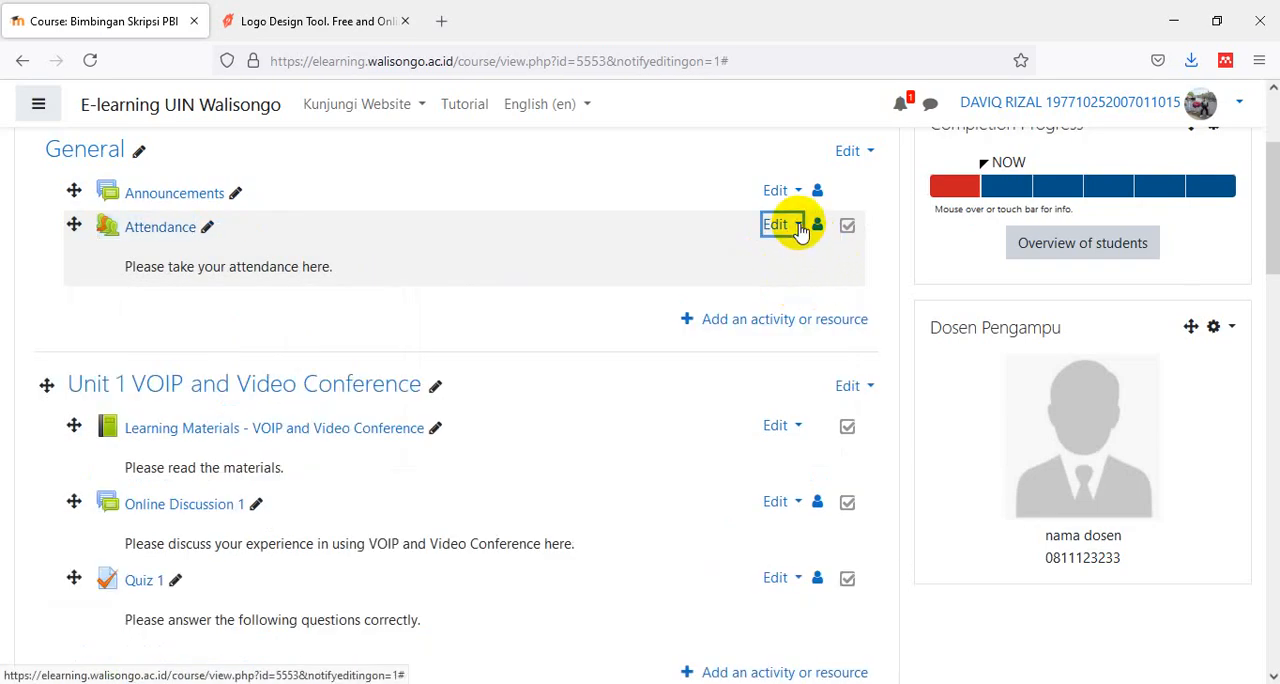
click(735, 404)
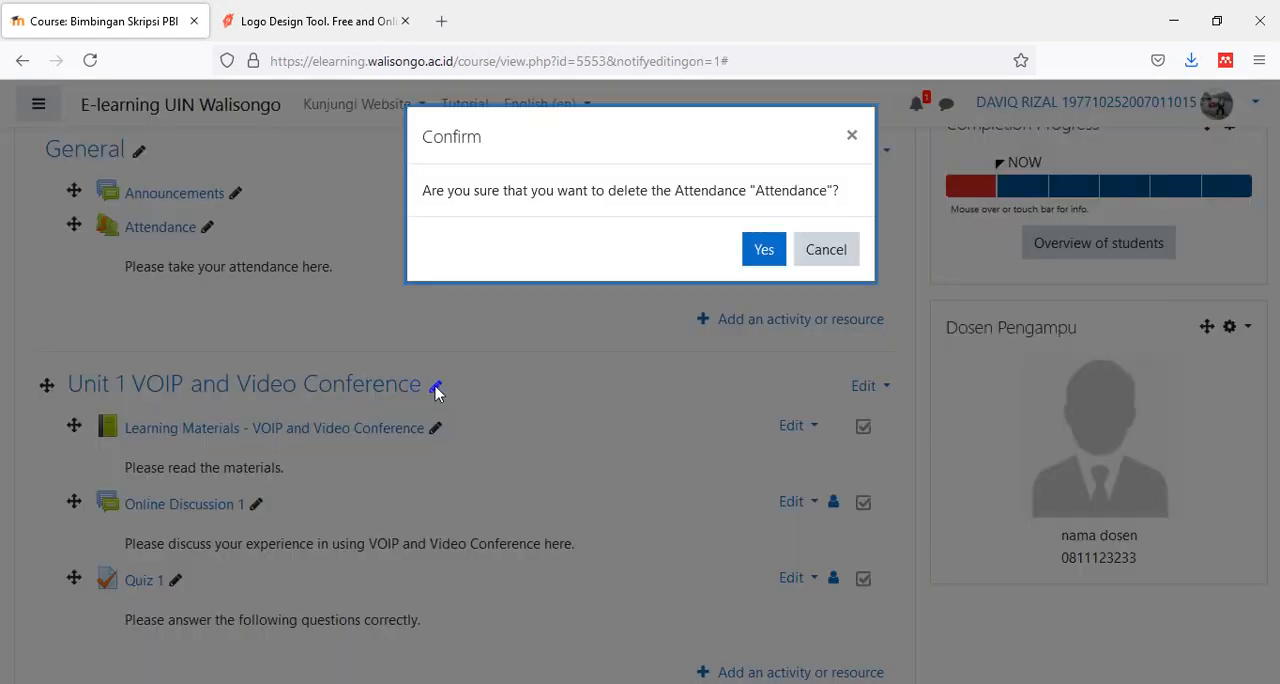
click(758, 252)
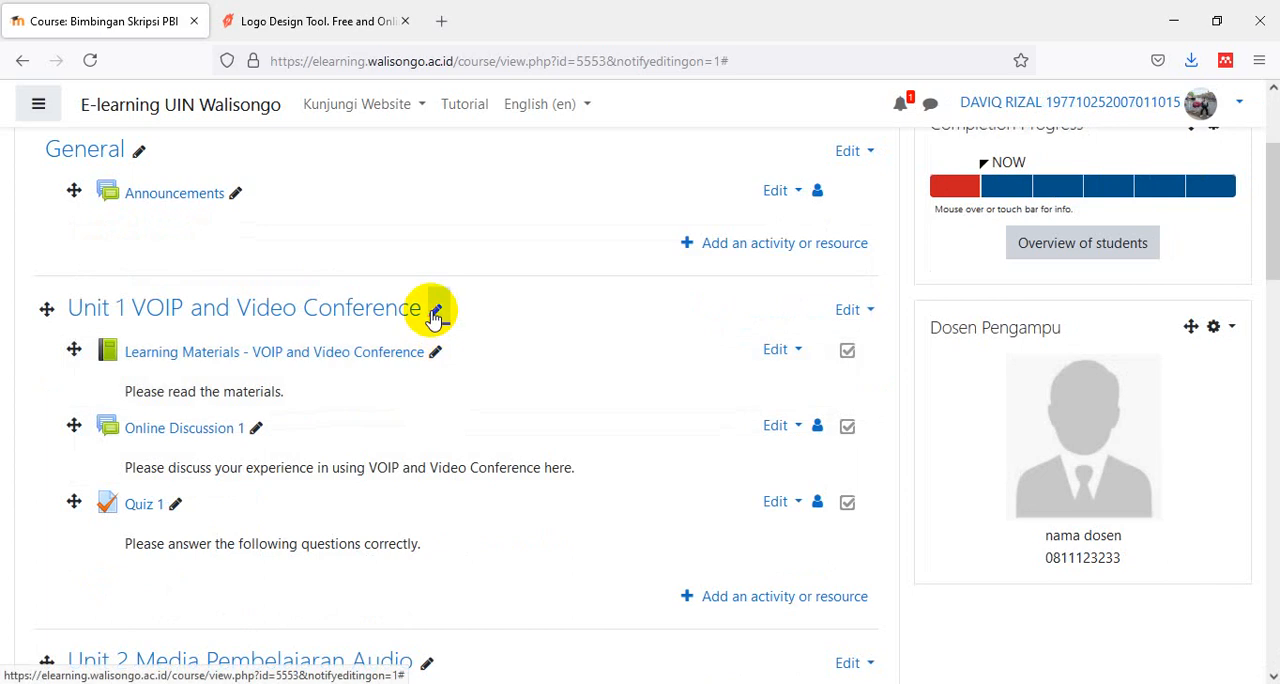
- Rename the "Unit 1 VOIP and Video Conference" section as "Bimbingan Proposal"
click(434, 314)
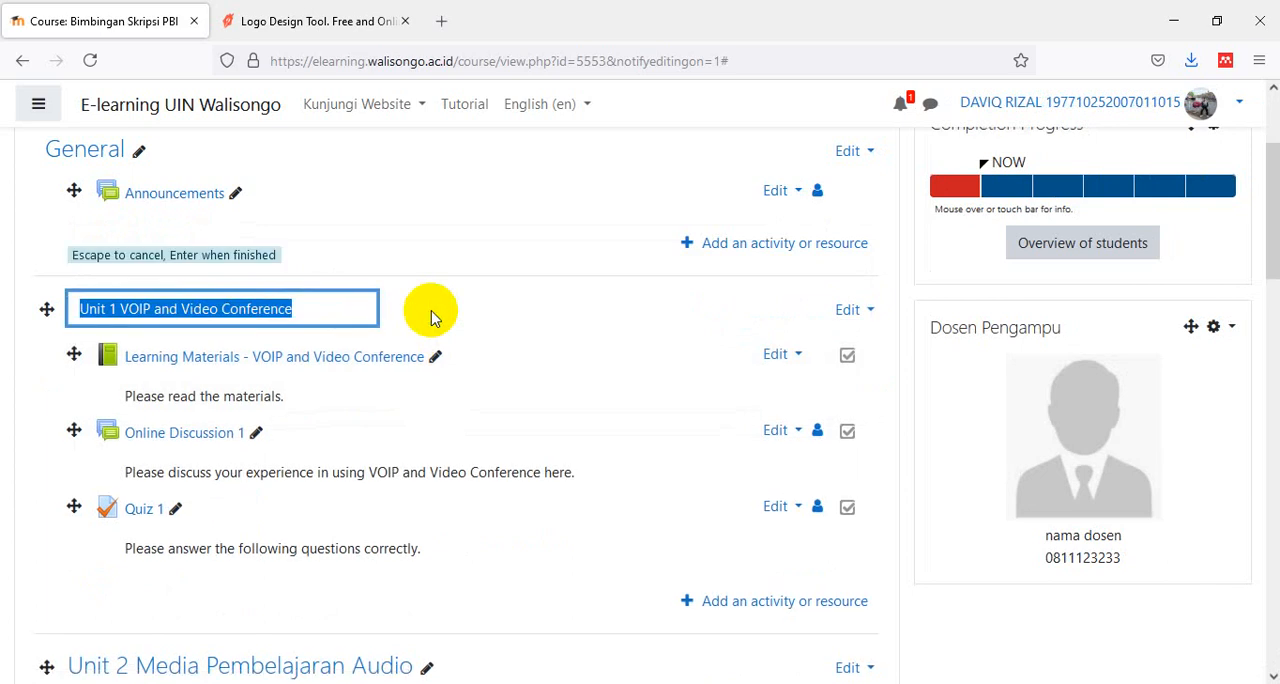
text(Bim)
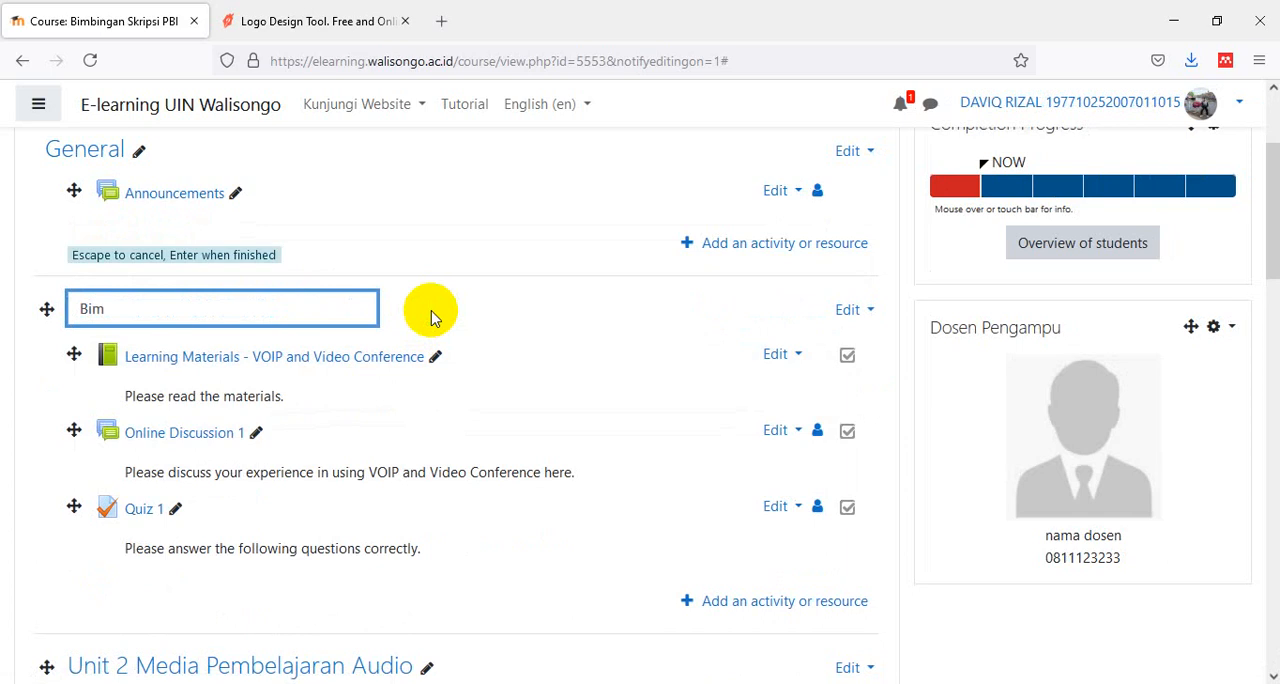
text(bingan Proposal)
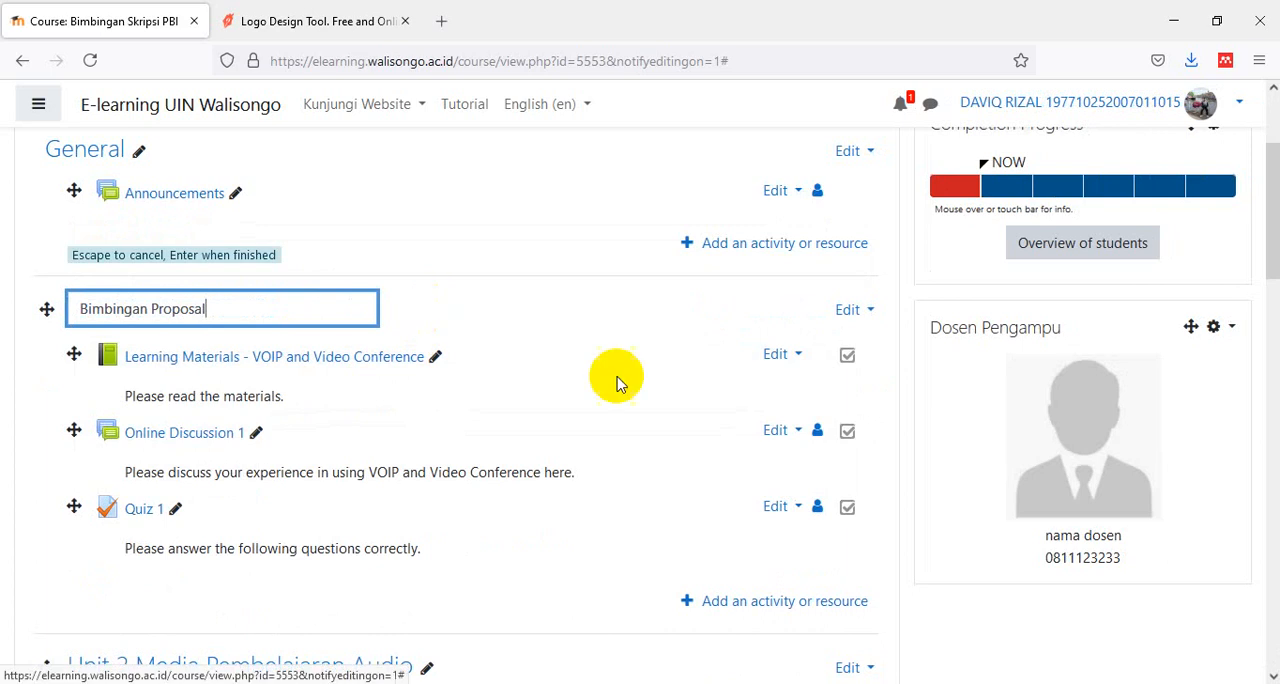
key(Return)
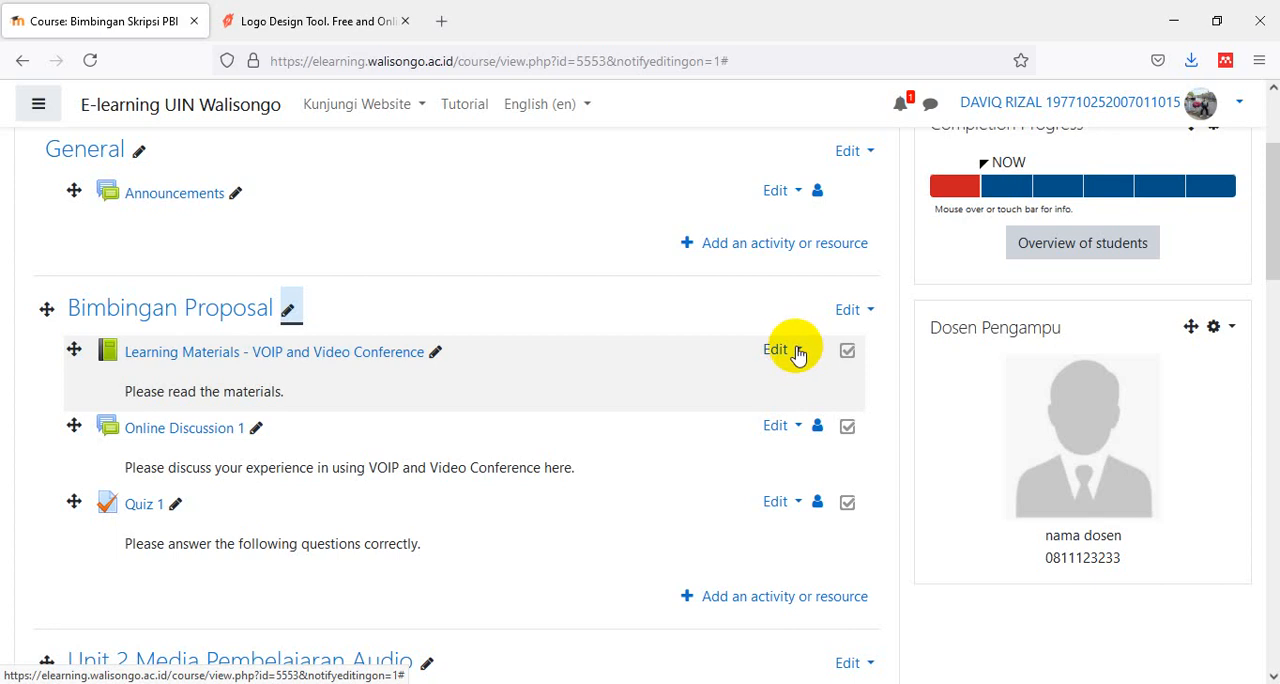
- Delete the "Learning Materials - VOIP and Video Conference" book from the Bimbingan Proposal section
click(800, 355)
click(800, 355)
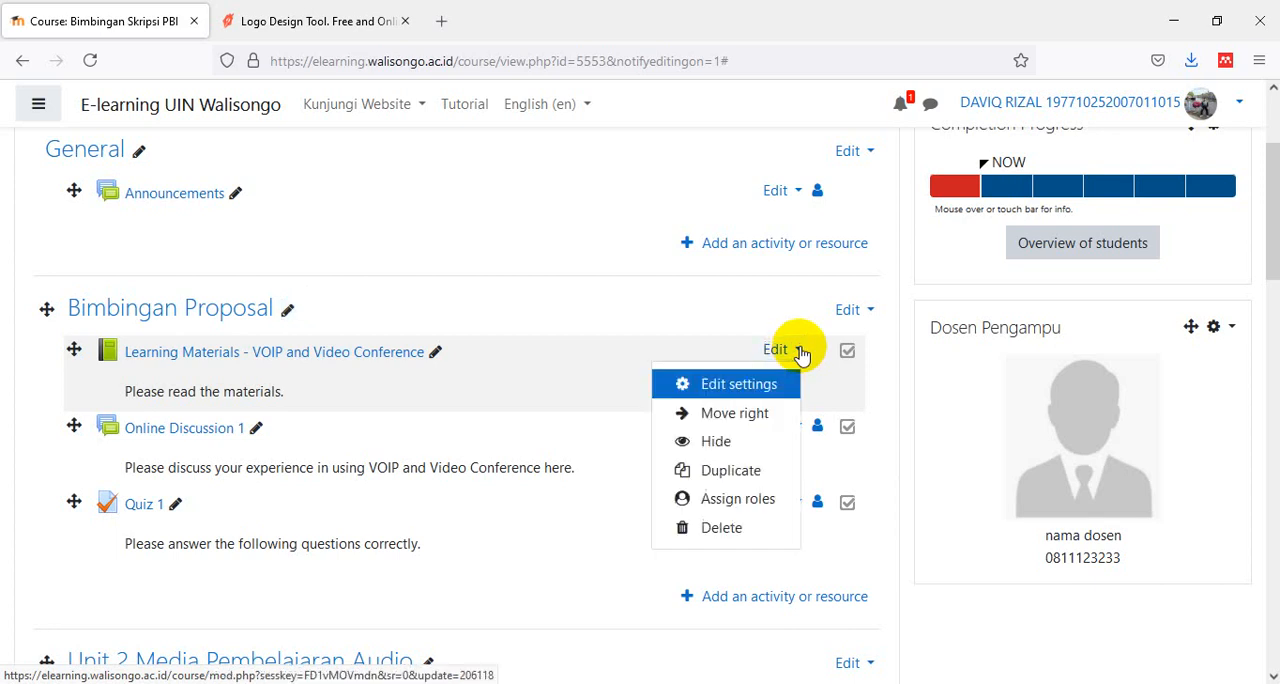
click(763, 523)
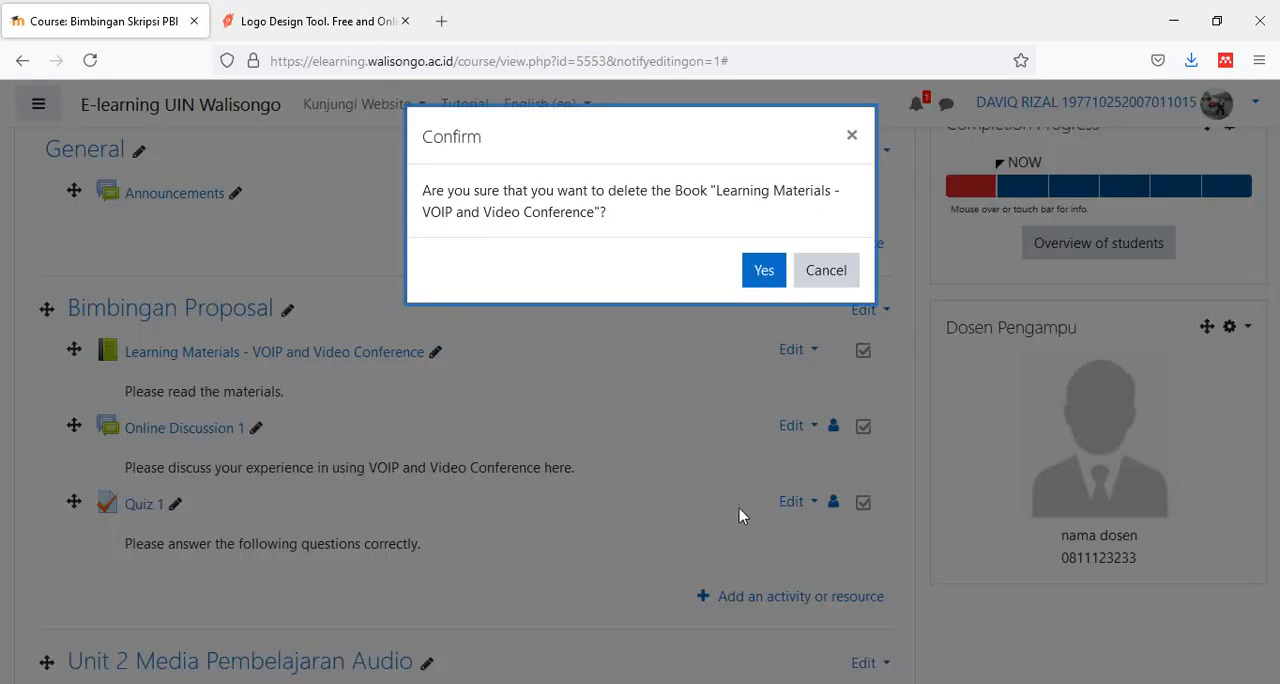
click(763, 272)
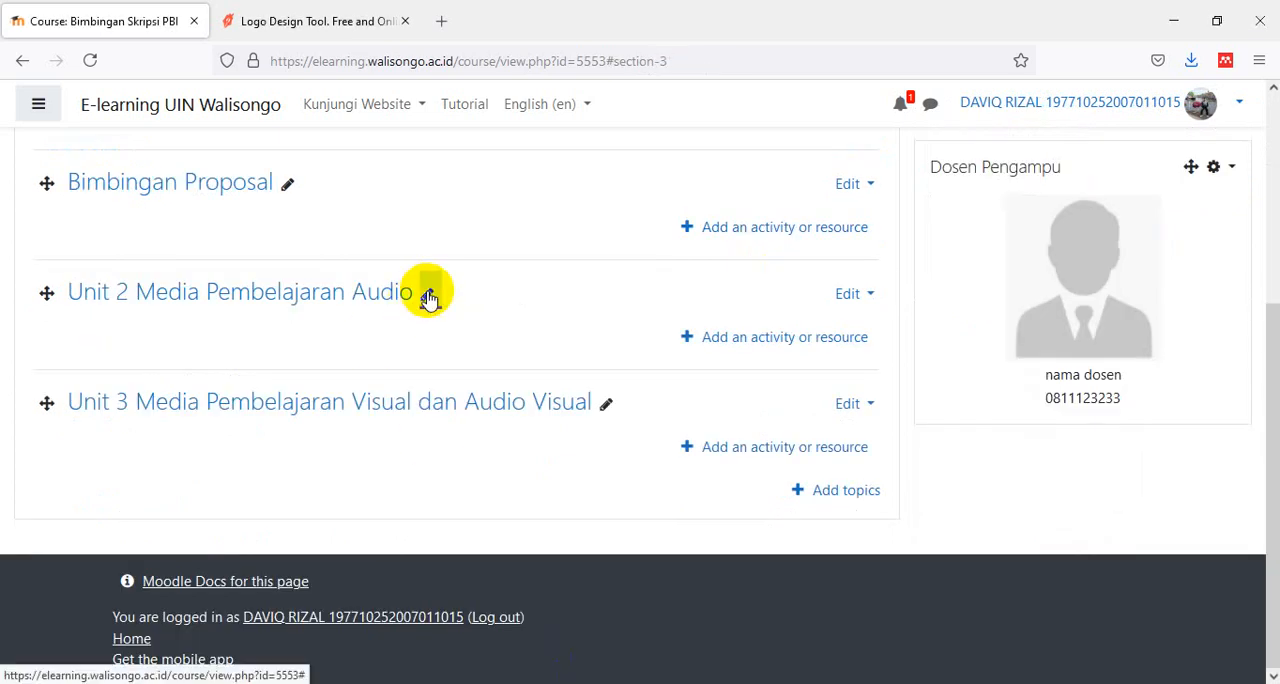
- Rename the "Unit 2 Media Pembelajaran Audio" section as "Bimbingan Skripsi"
click(428, 298)
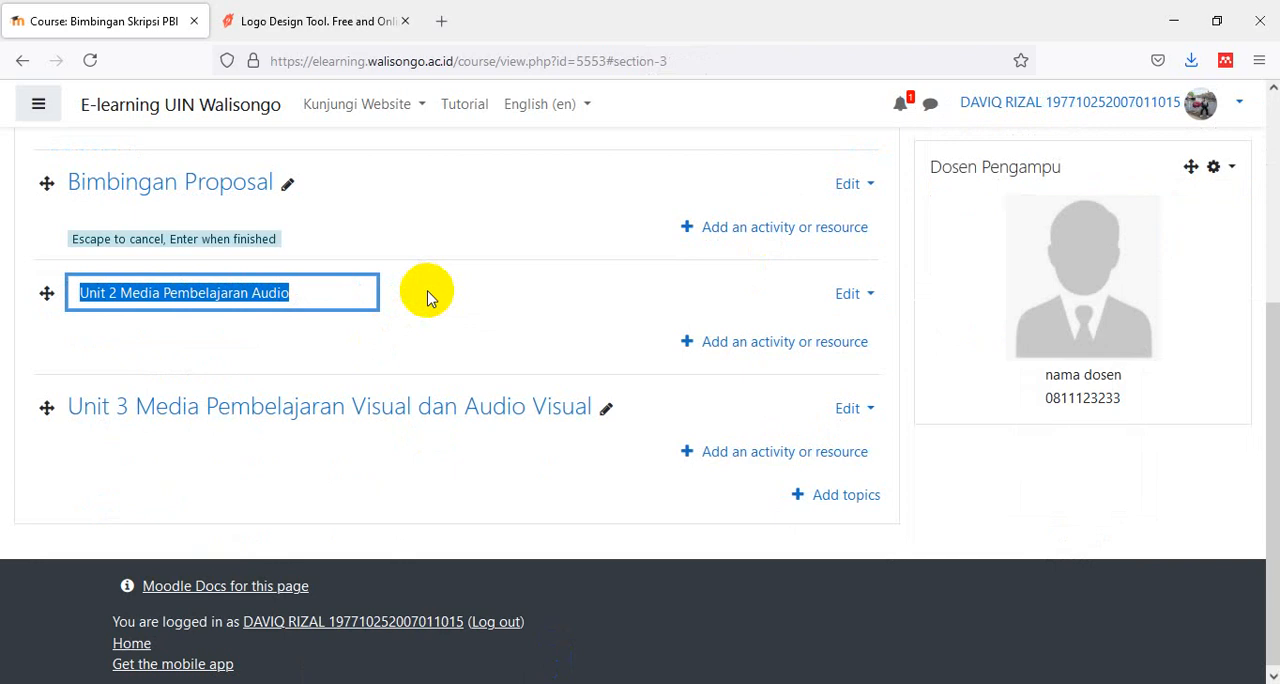
text(Bimbin)
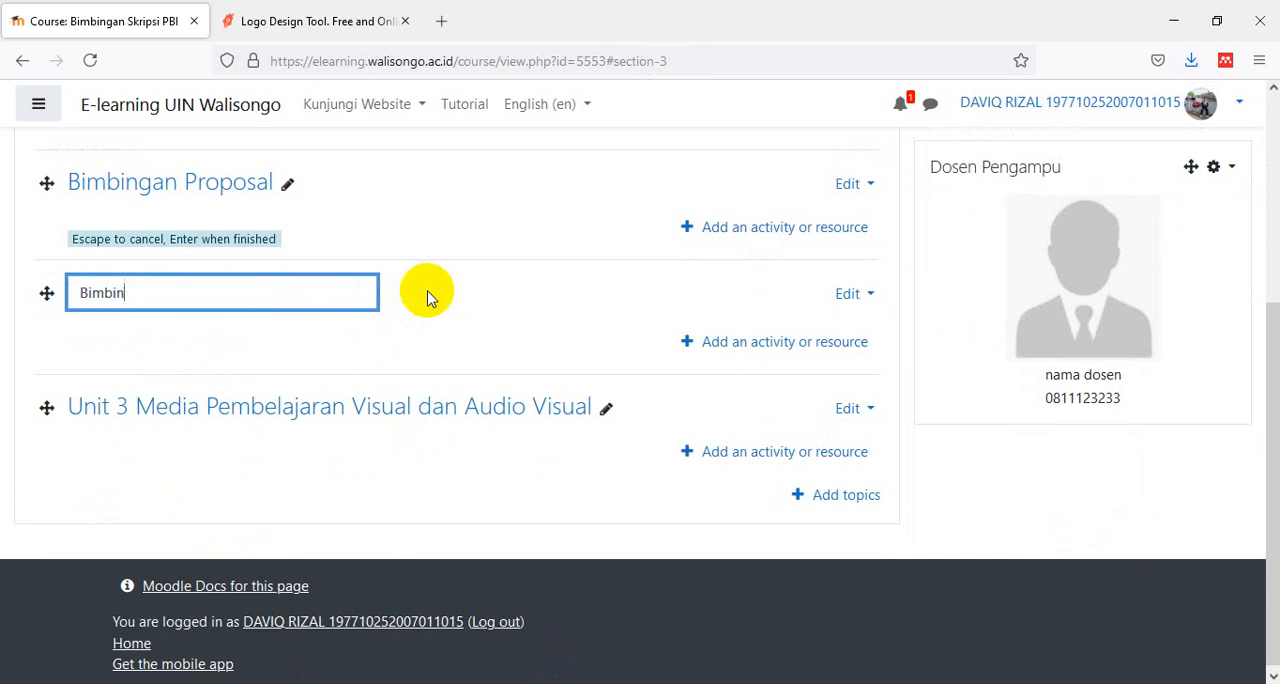
text(gan Skripsi)
key(Return)
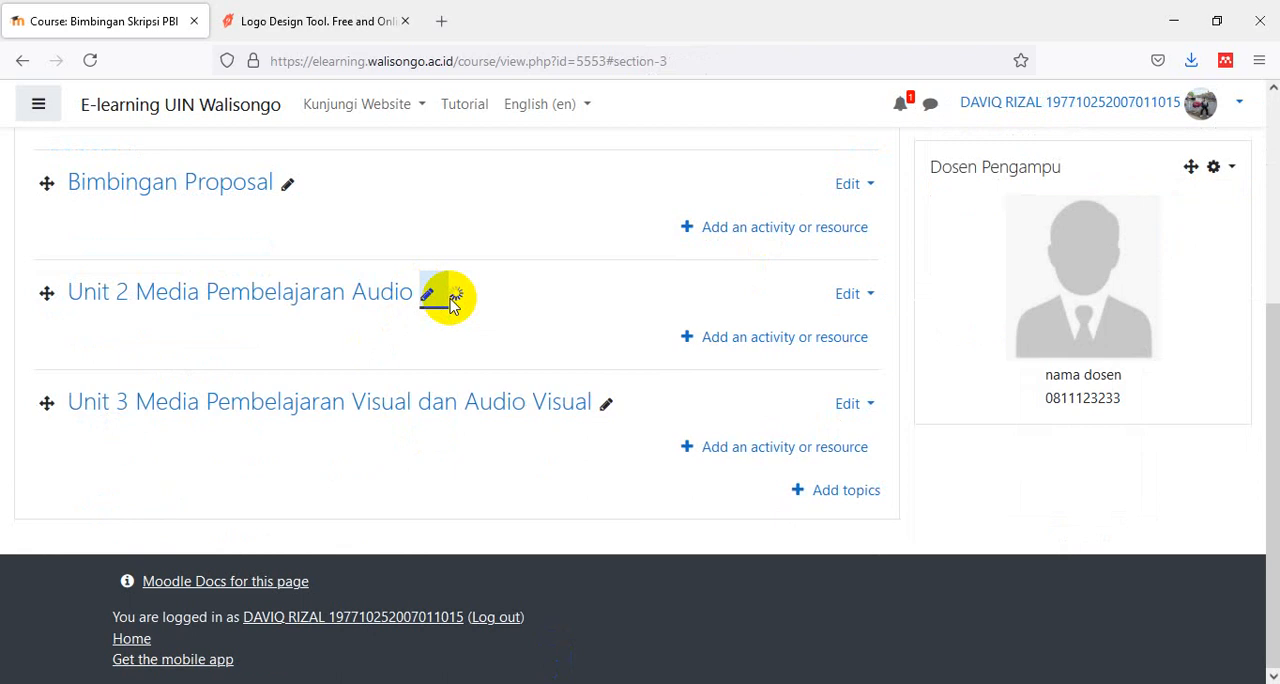
- Rename the "Unit 3 Media Pembelajaran Visual dan Audio Visual" section as "Bimbingan Artikel Jurnal"
click(605, 405)
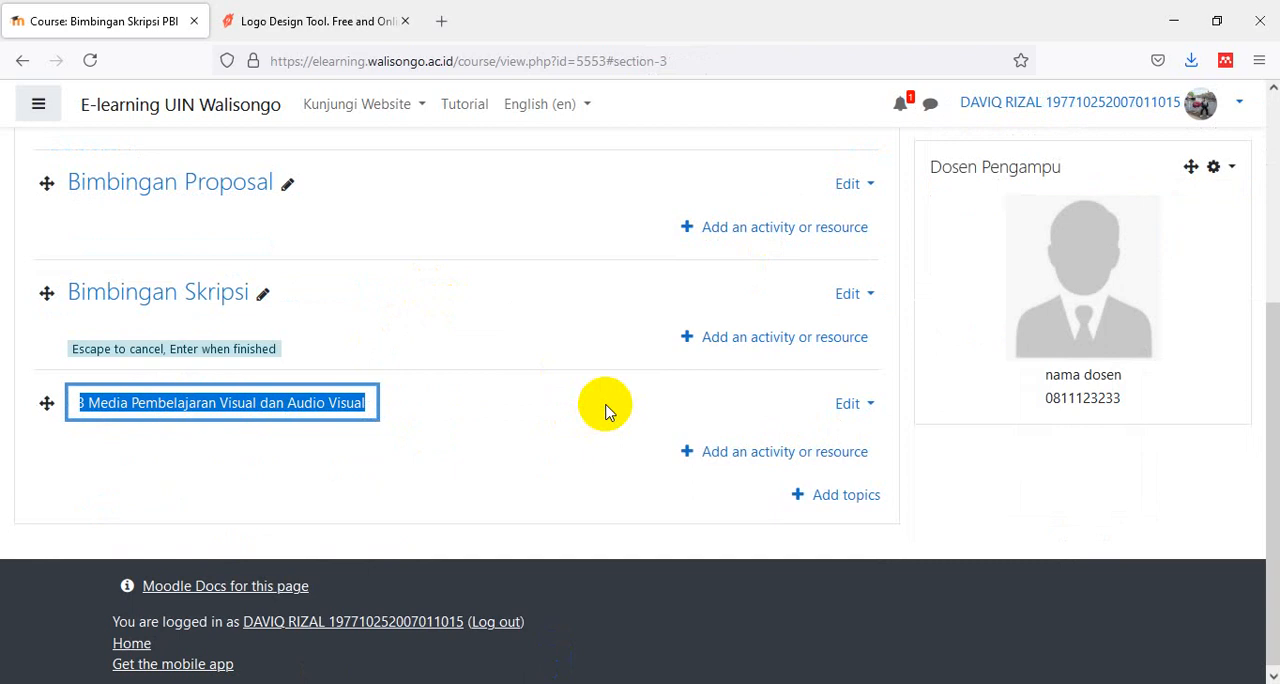
text(Bim)
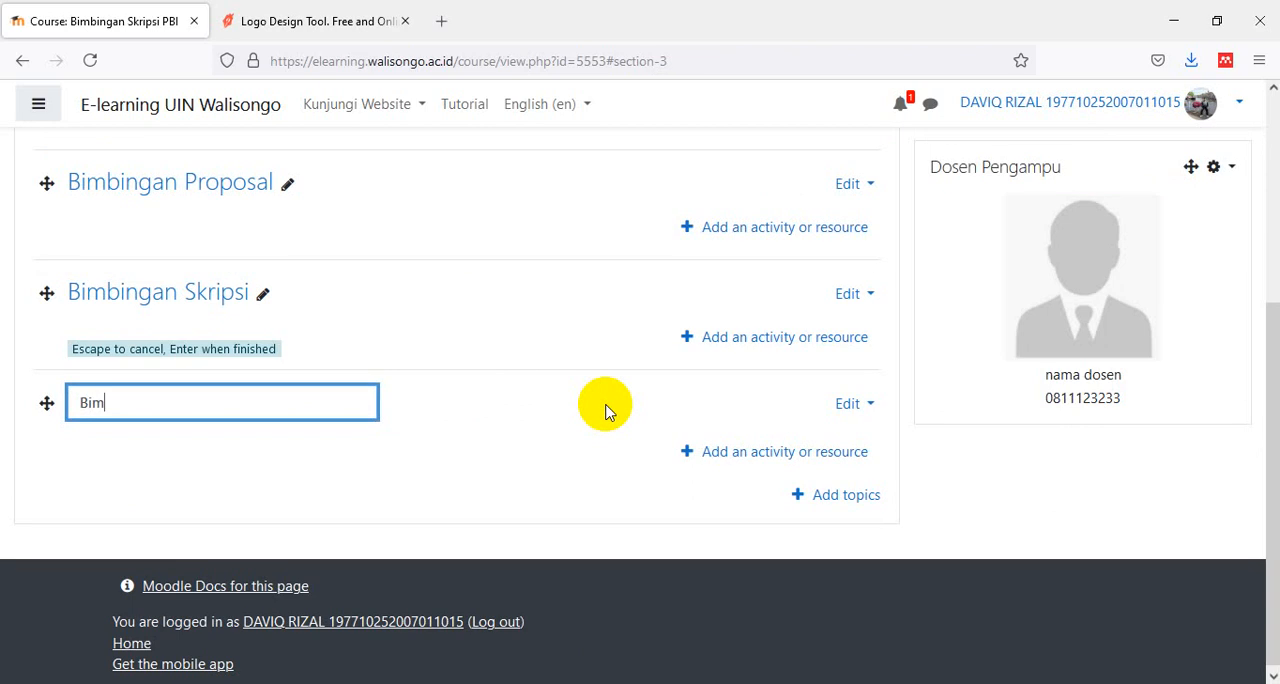
text(bingan Artikel Jurnal)
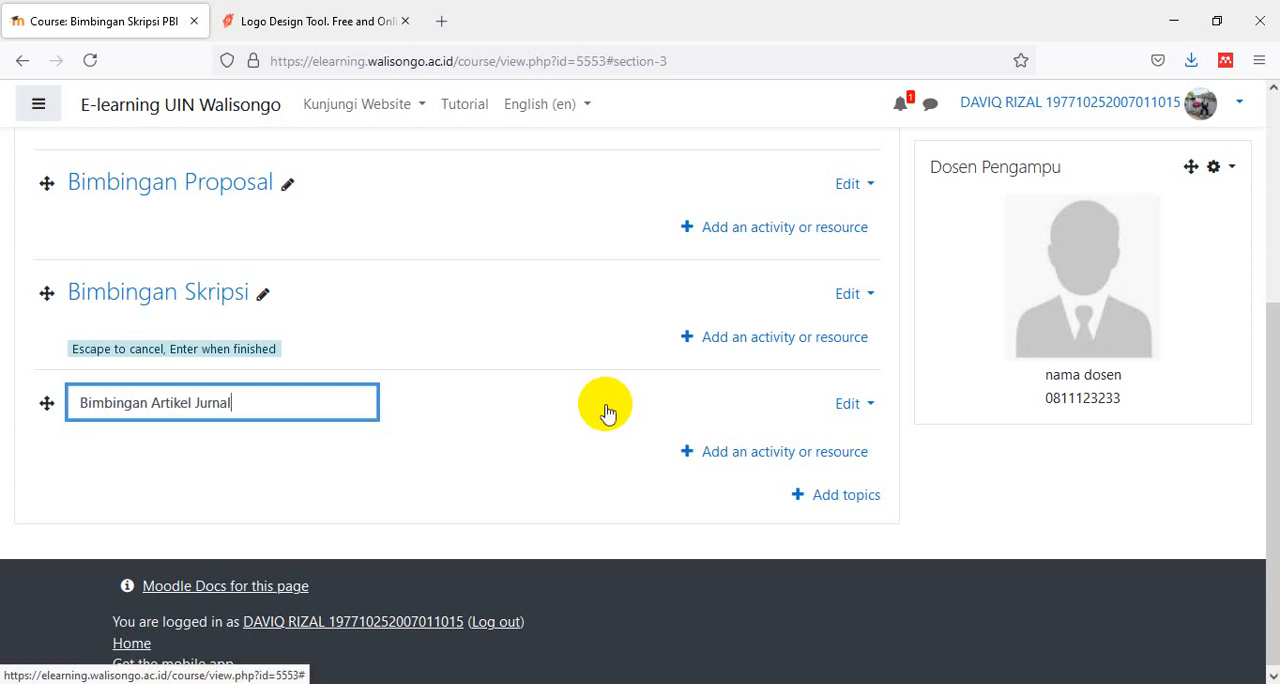
key(Return)
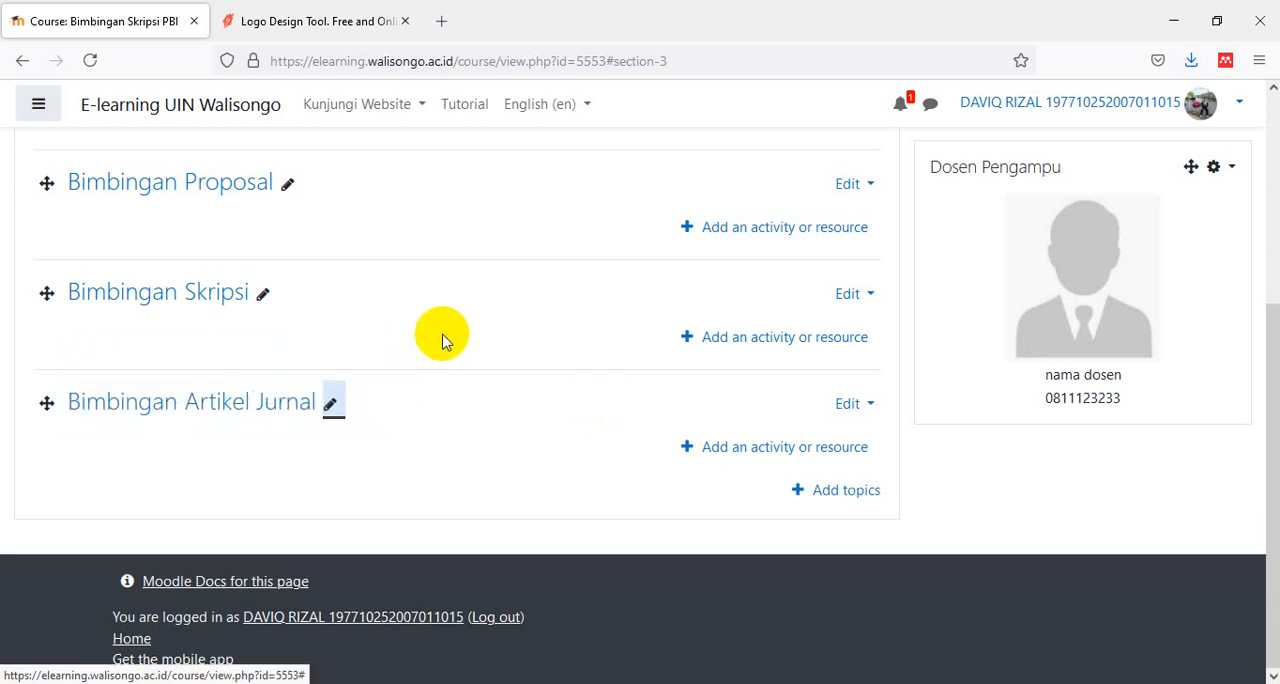
- Start adding a new Assignment activity to the Bimbingan Proposal section
scroll(443, 290, up, 2)
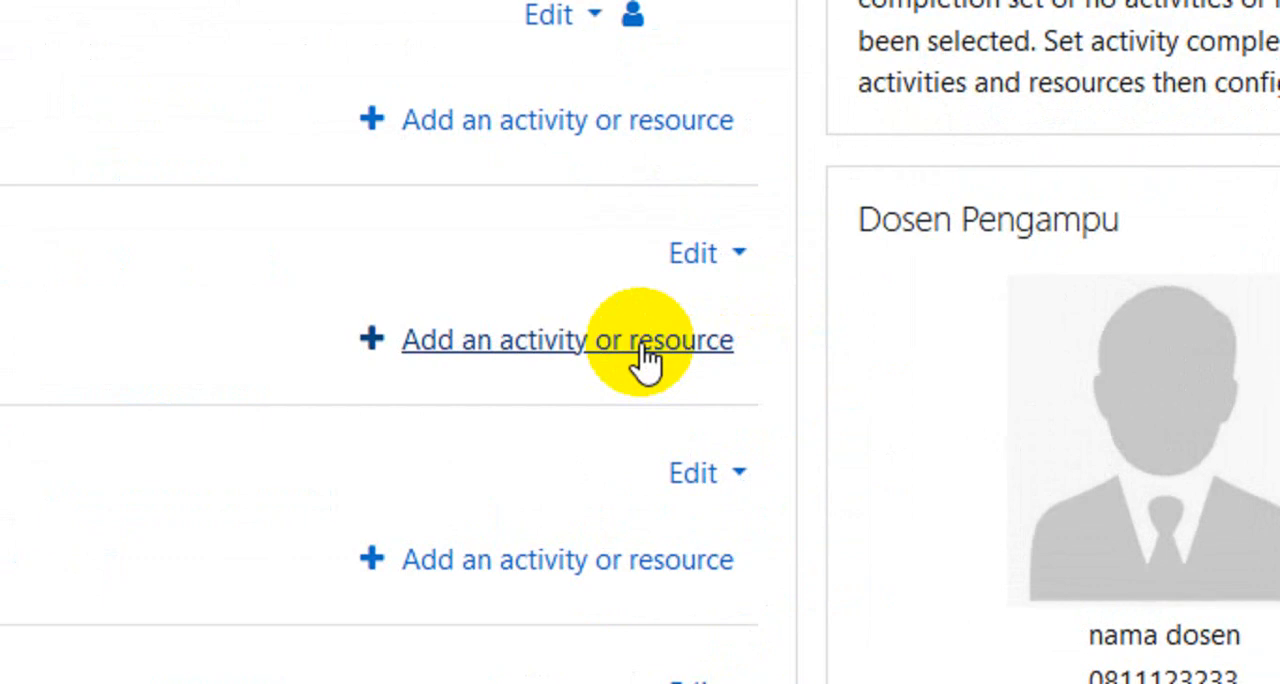
click(645, 340)
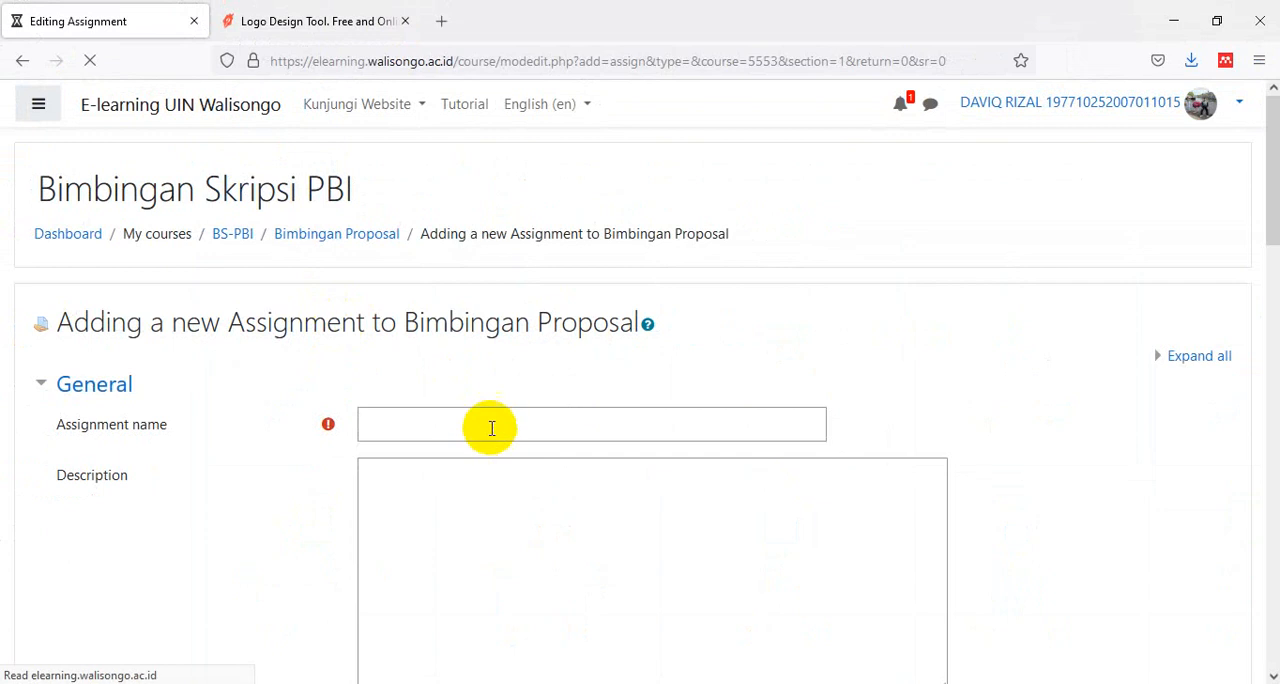
scroll(663, 425, down, 2)
scroll(663, 425, up, 1)
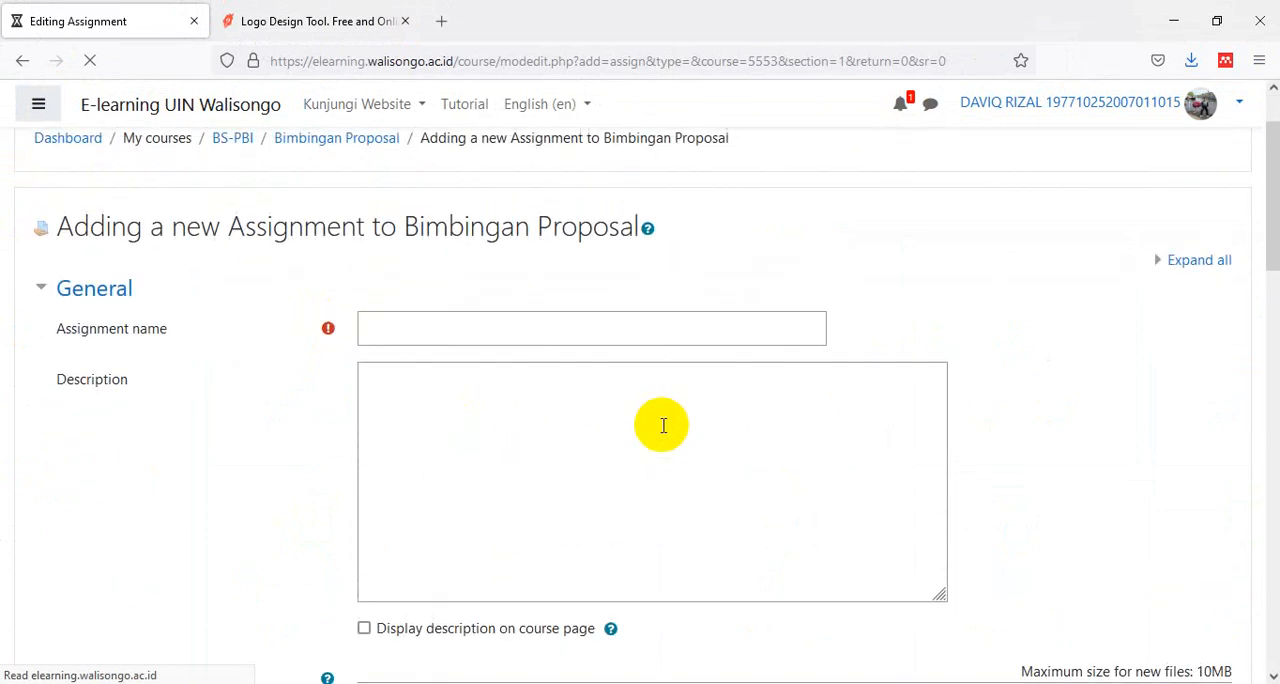
- Name the new assignment "Tugas upload proposal"
click(606, 331)
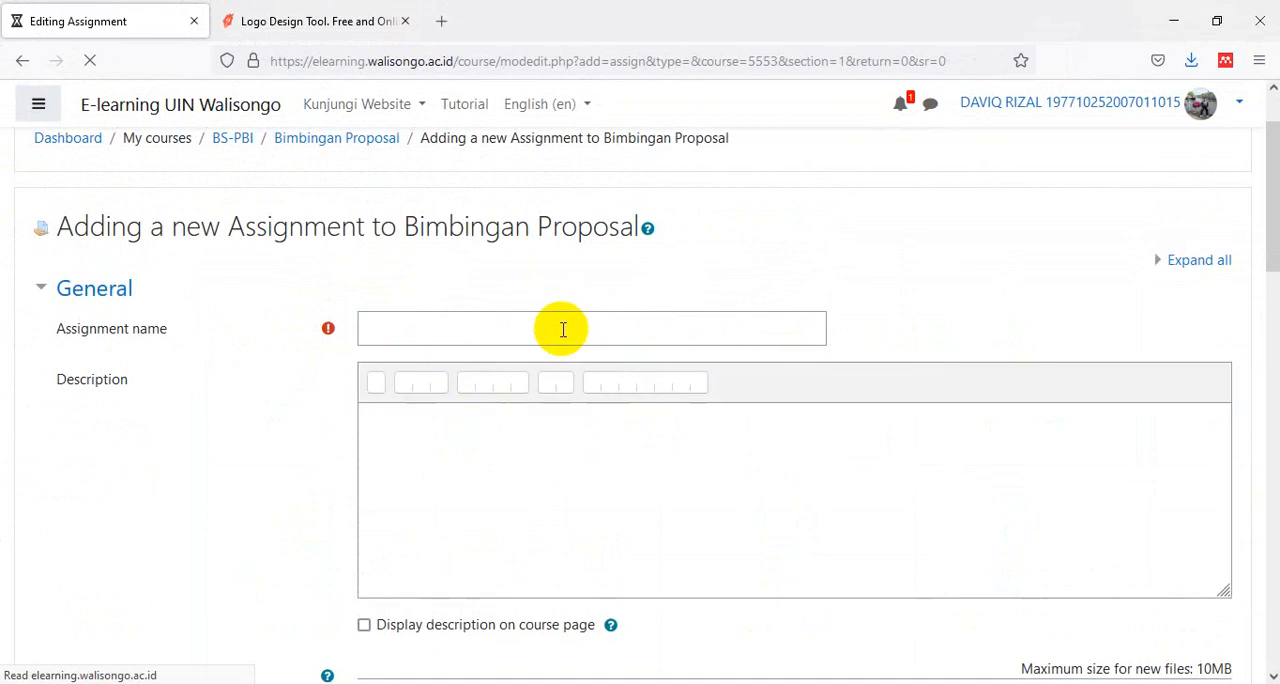
click(563, 330)
scroll(563, 330, down, 5)
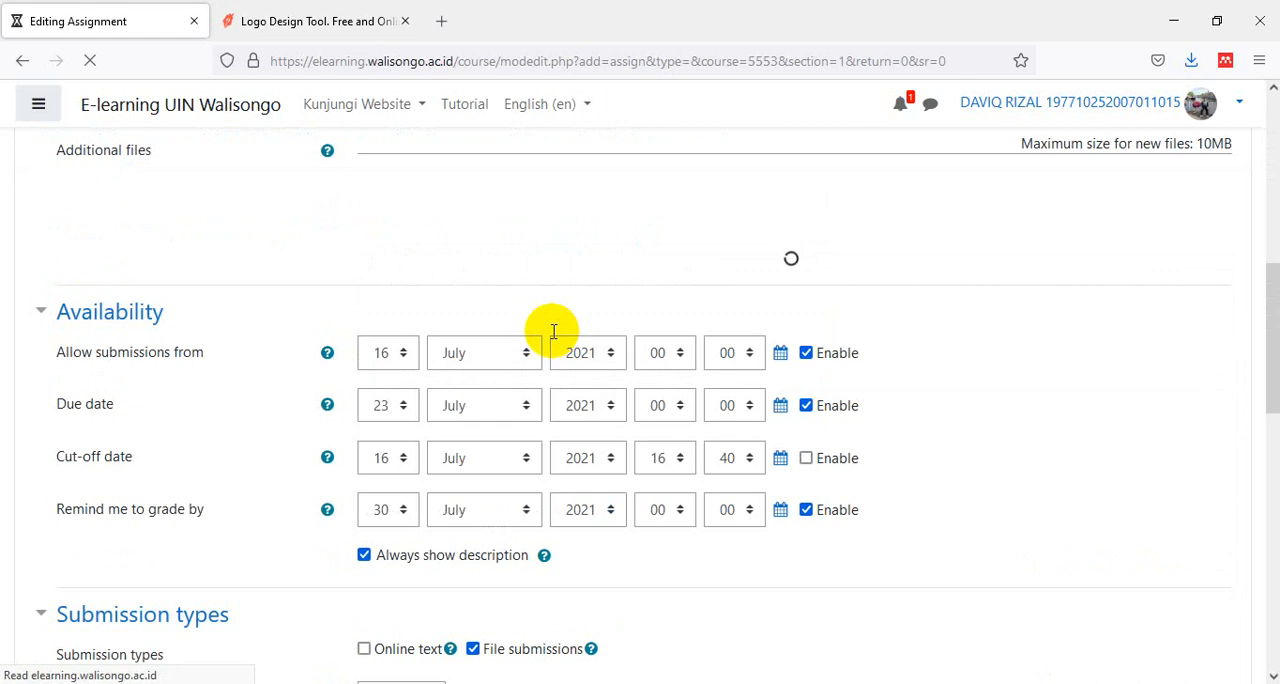
scroll(553, 331, up, 5)
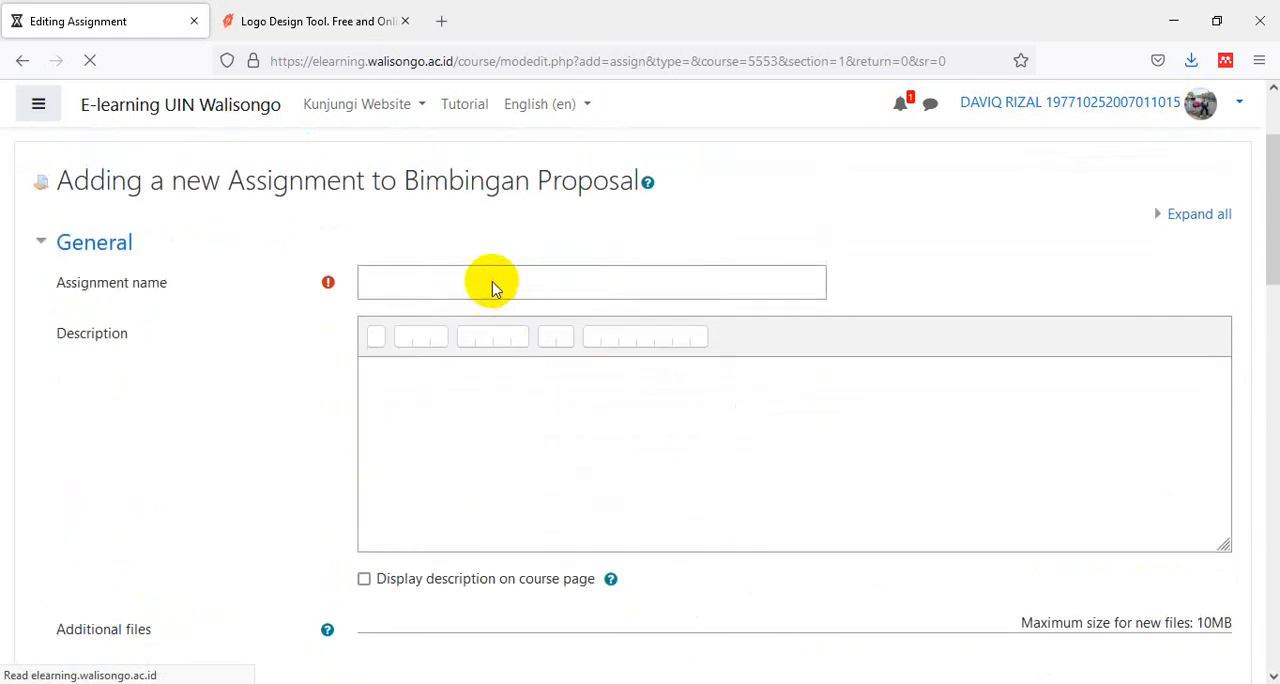
click(485, 284)
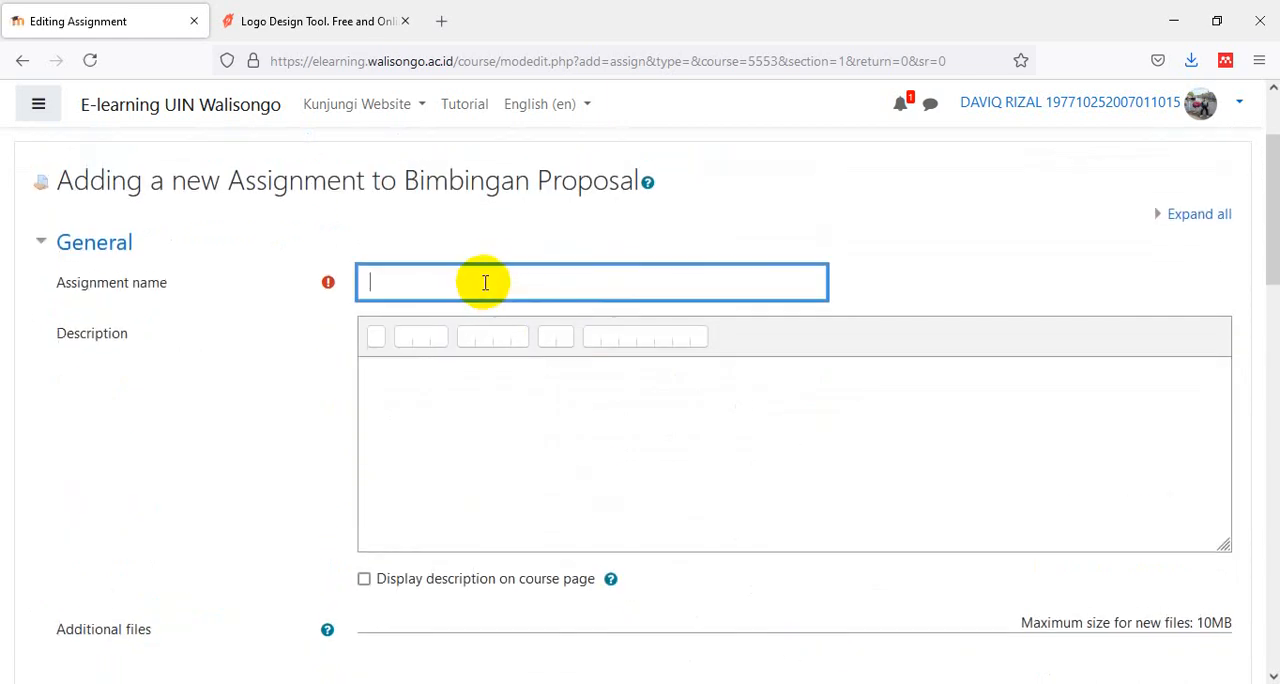
text(Tugas upload proposal)
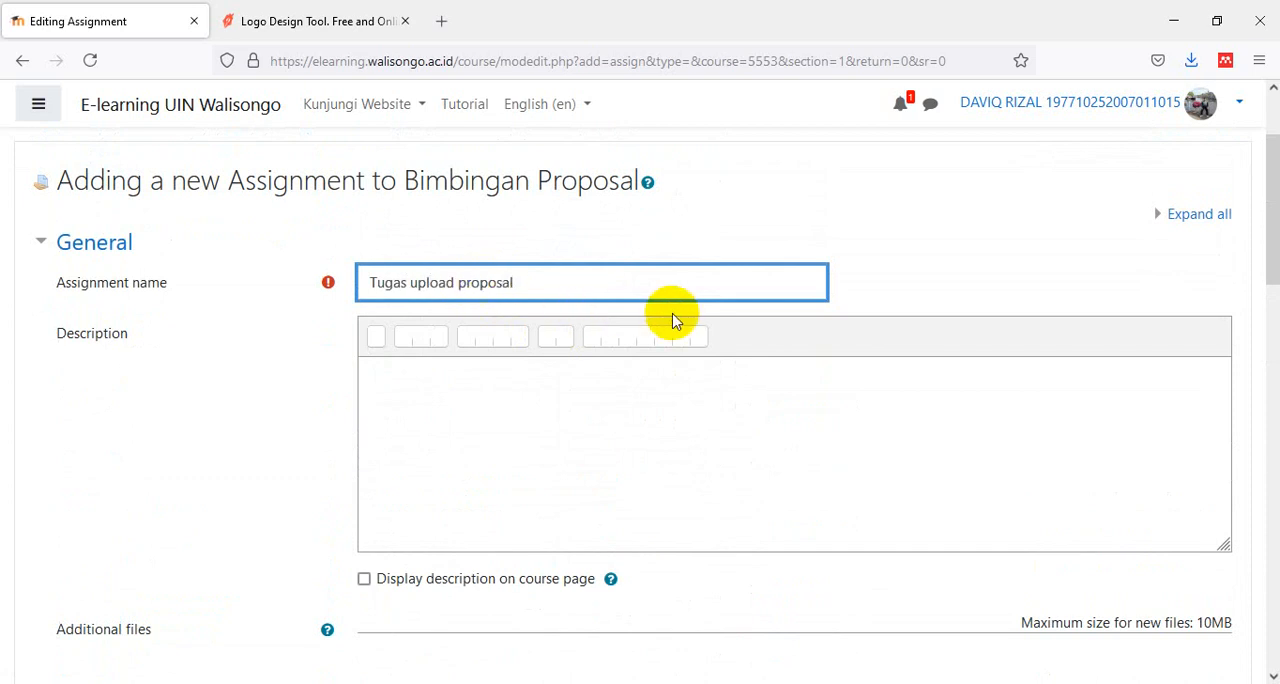
- Disable the due date and the grading reminder in the assignment's availability settings
scroll(686, 318, down, 1)
scroll(686, 320, down, 2)
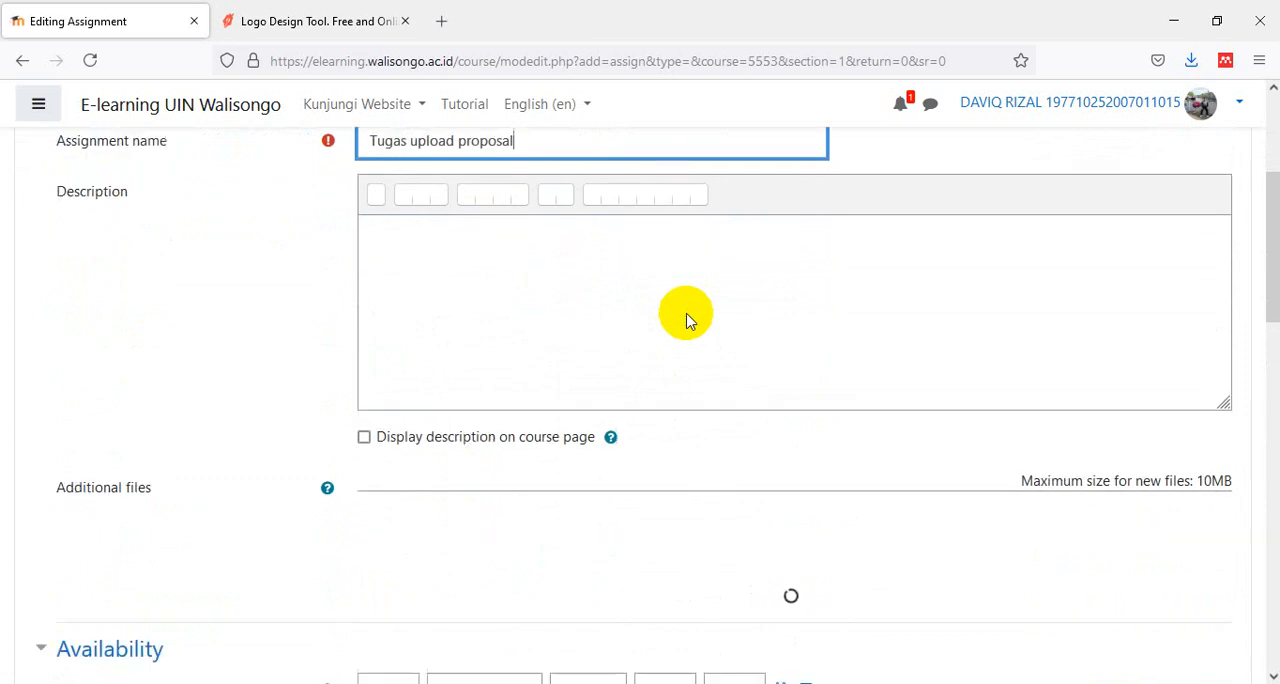
scroll(686, 320, down, 2)
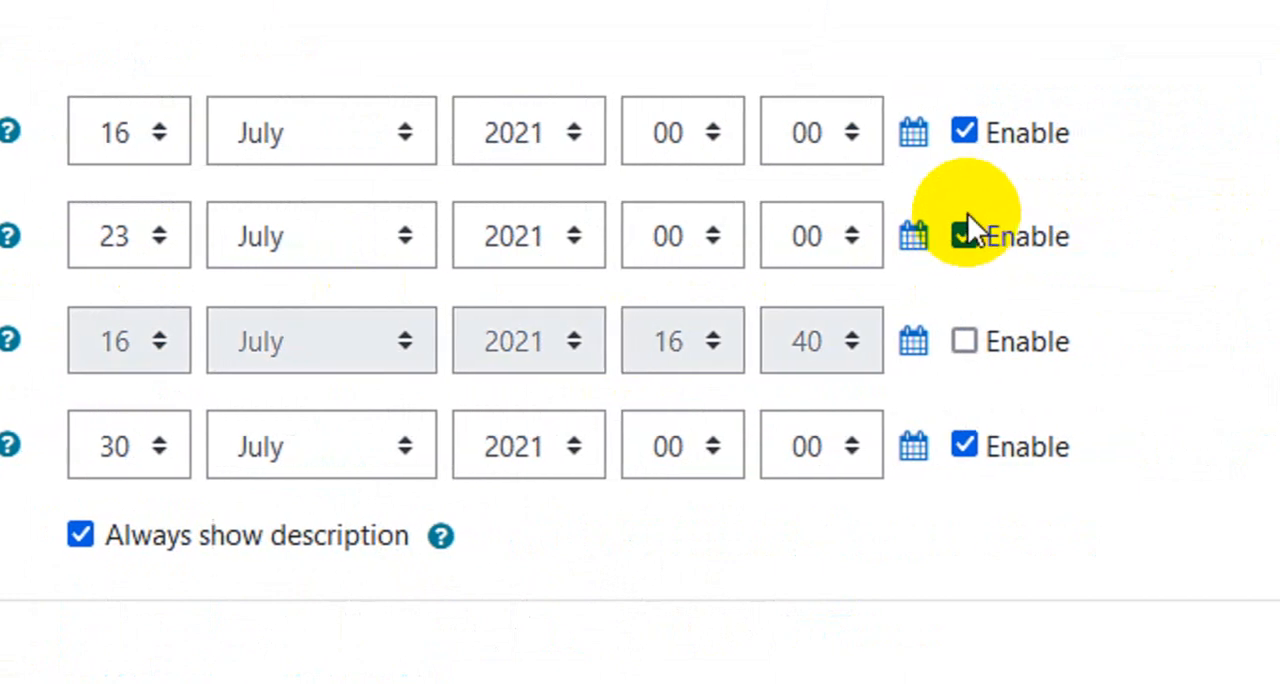
click(965, 233)
click(965, 233)
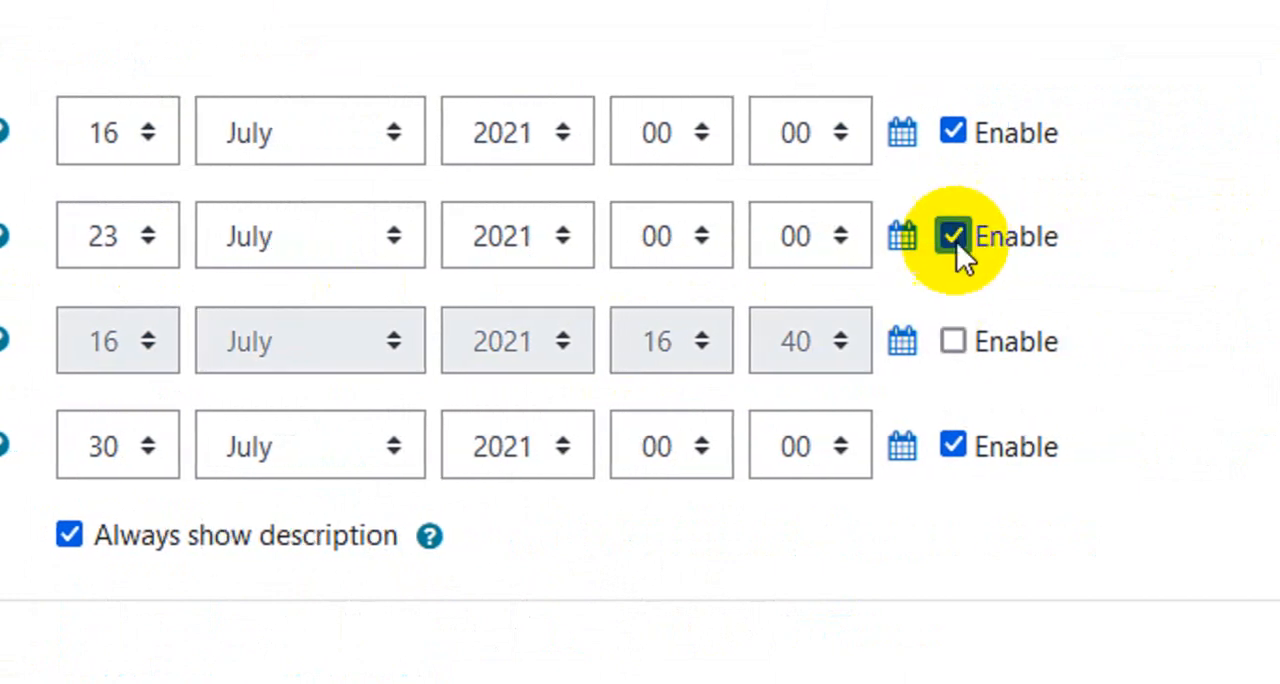
click(955, 239)
key(space)
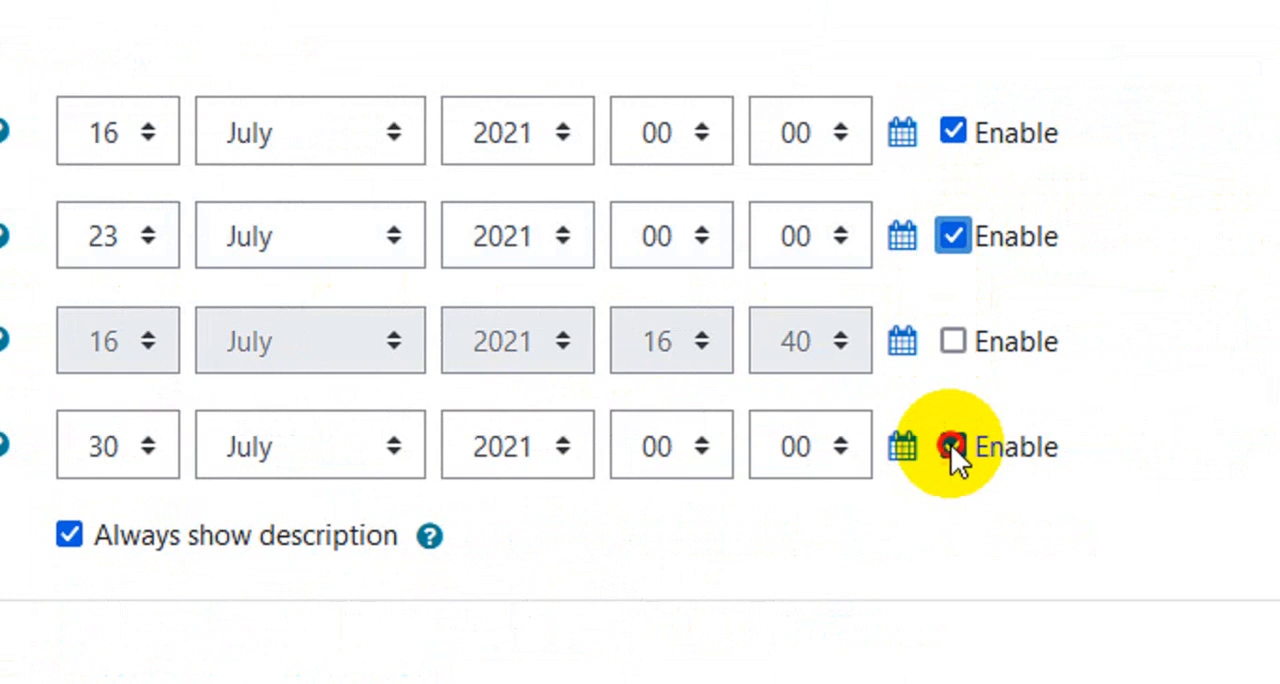
click(951, 445)
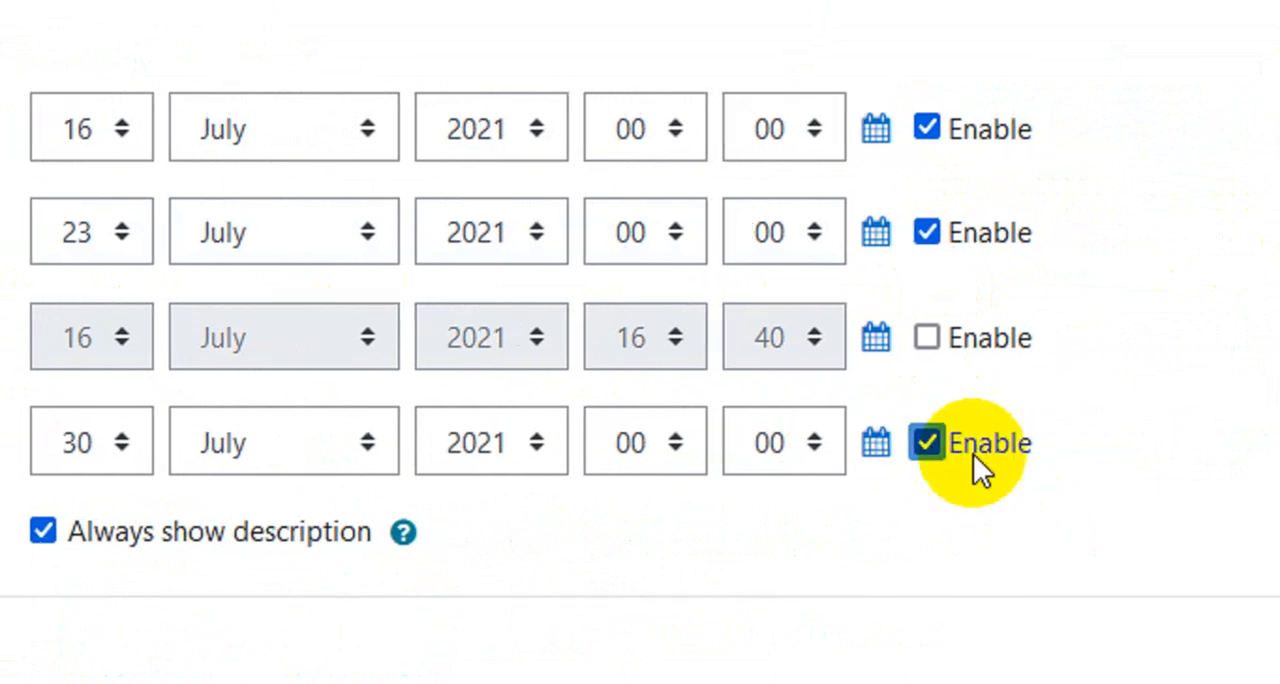
click(930, 443)
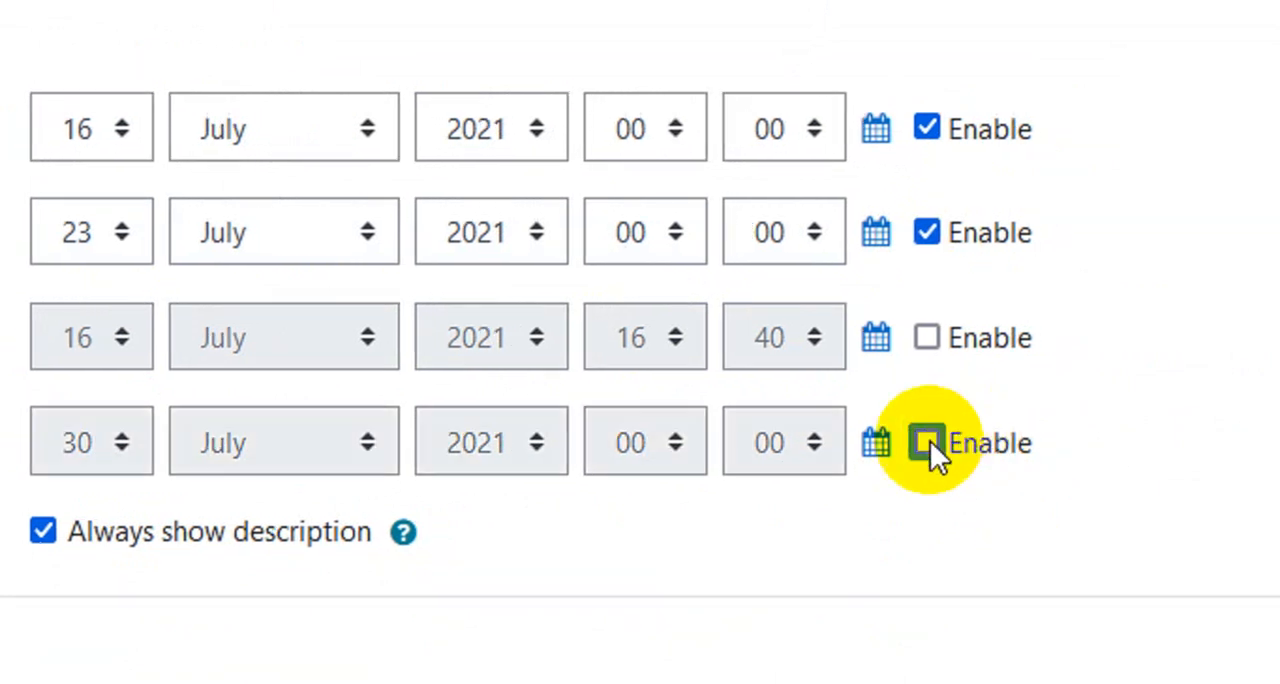
click(924, 230)
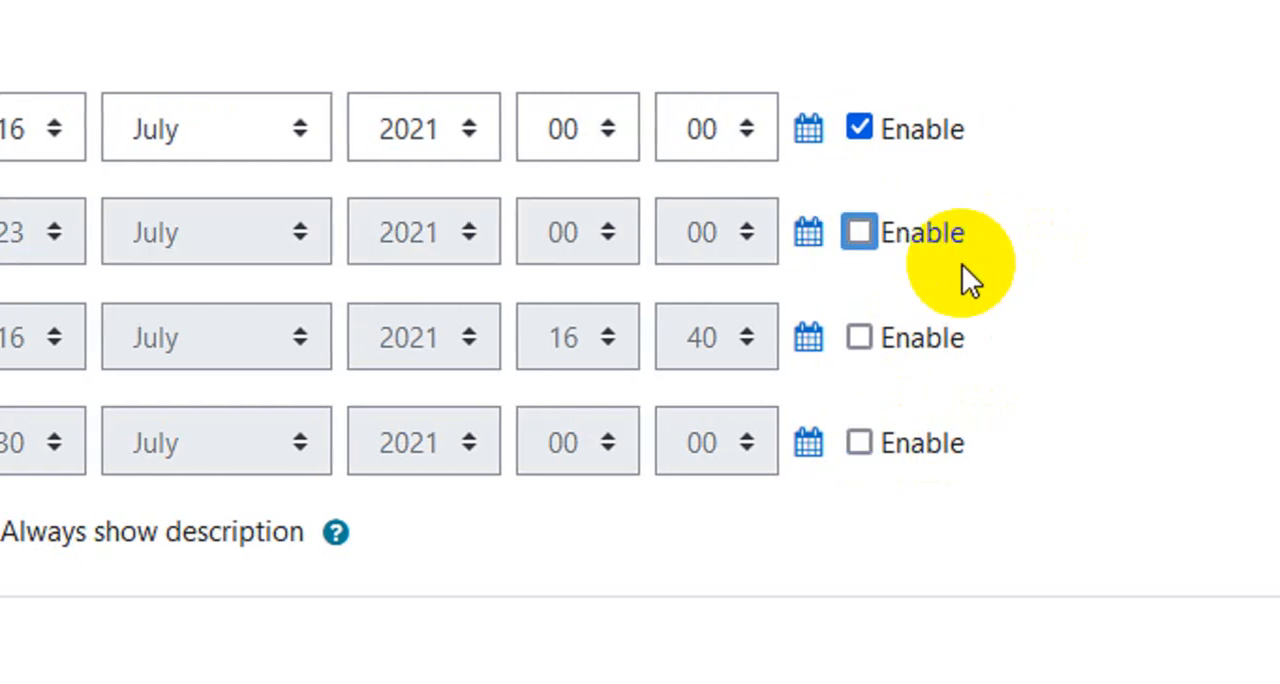
- Restrict the assignment's accepted file types to .docx and .doc
scroll(857, 478, down, 3)
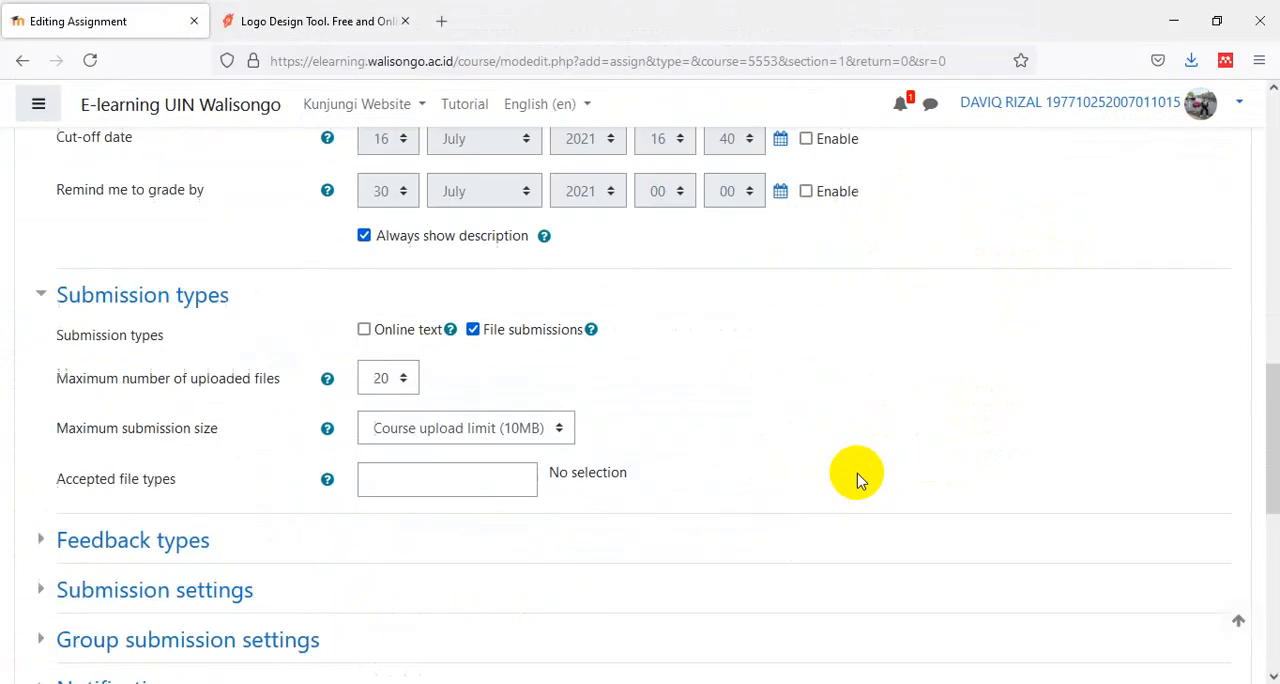
scroll(857, 478, down, 2)
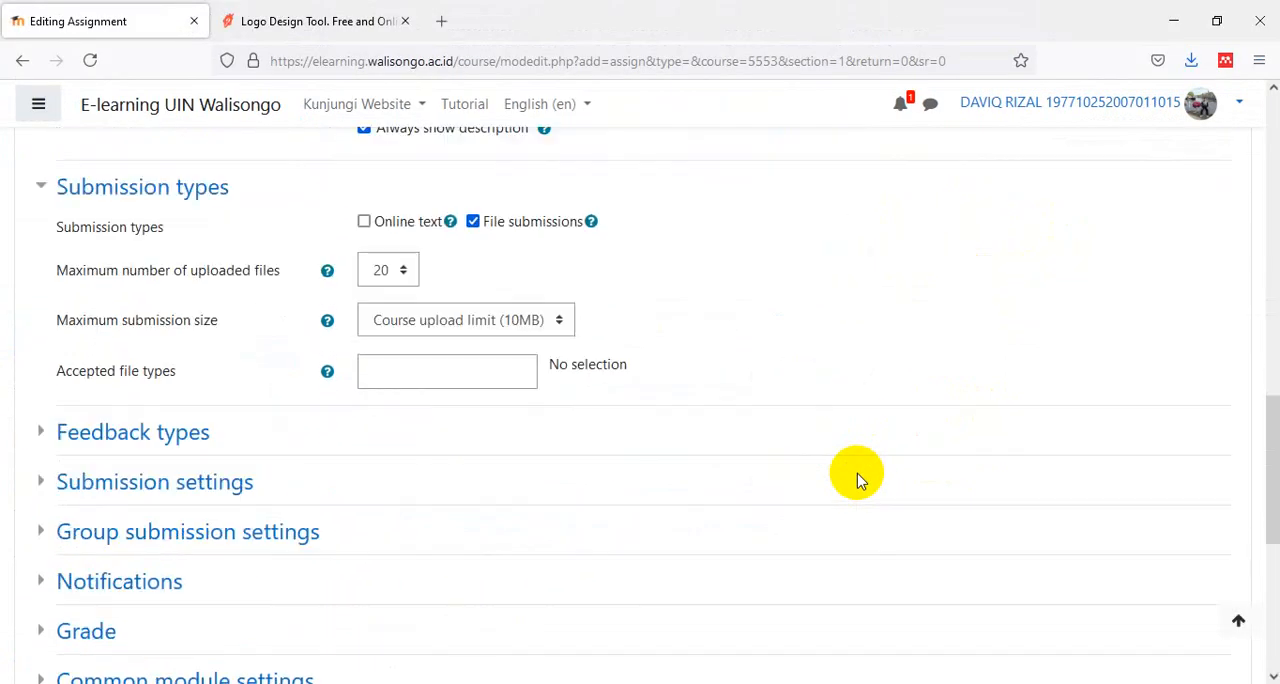
click(450, 372)
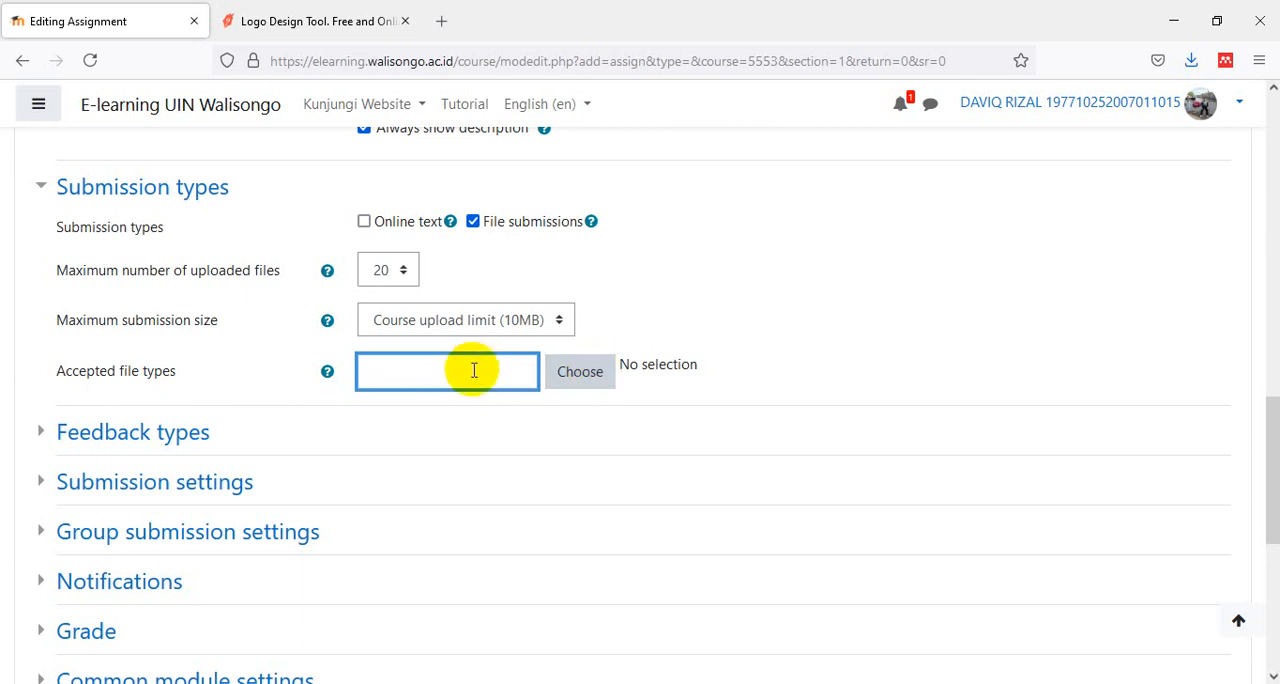
text(.docx .doc)
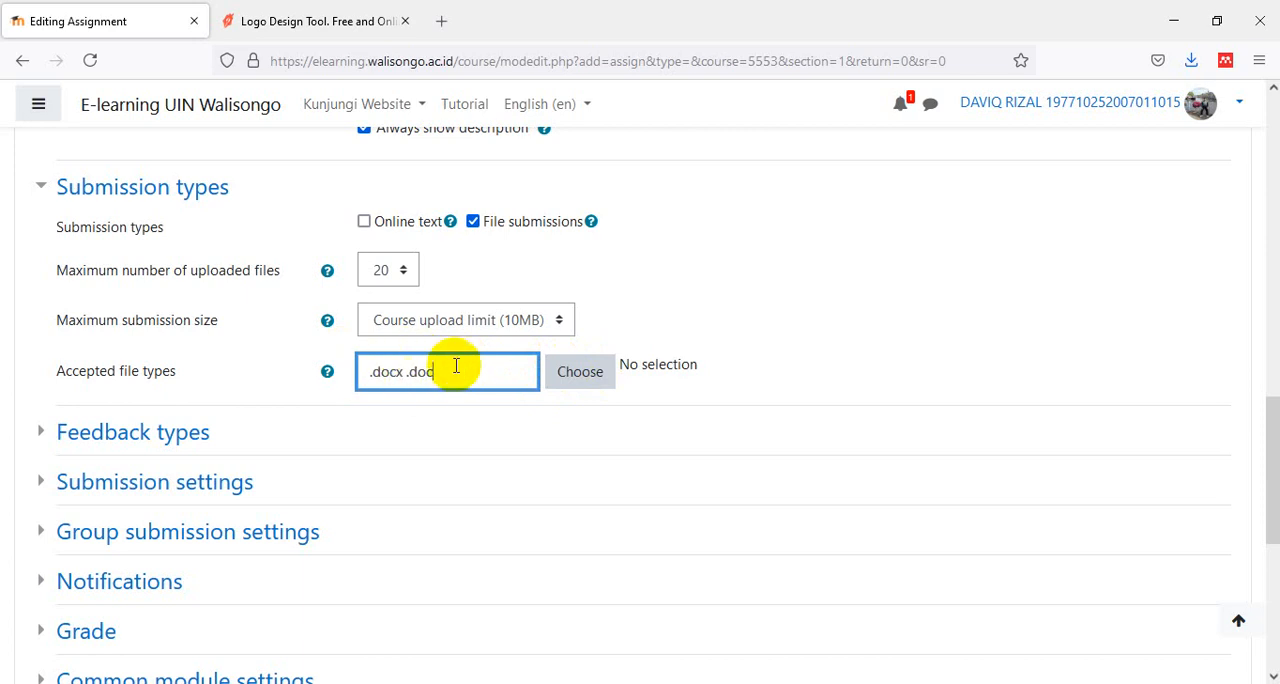
- Enable feedback files among the assignment's feedback types
scroll(630, 330, down, 2)
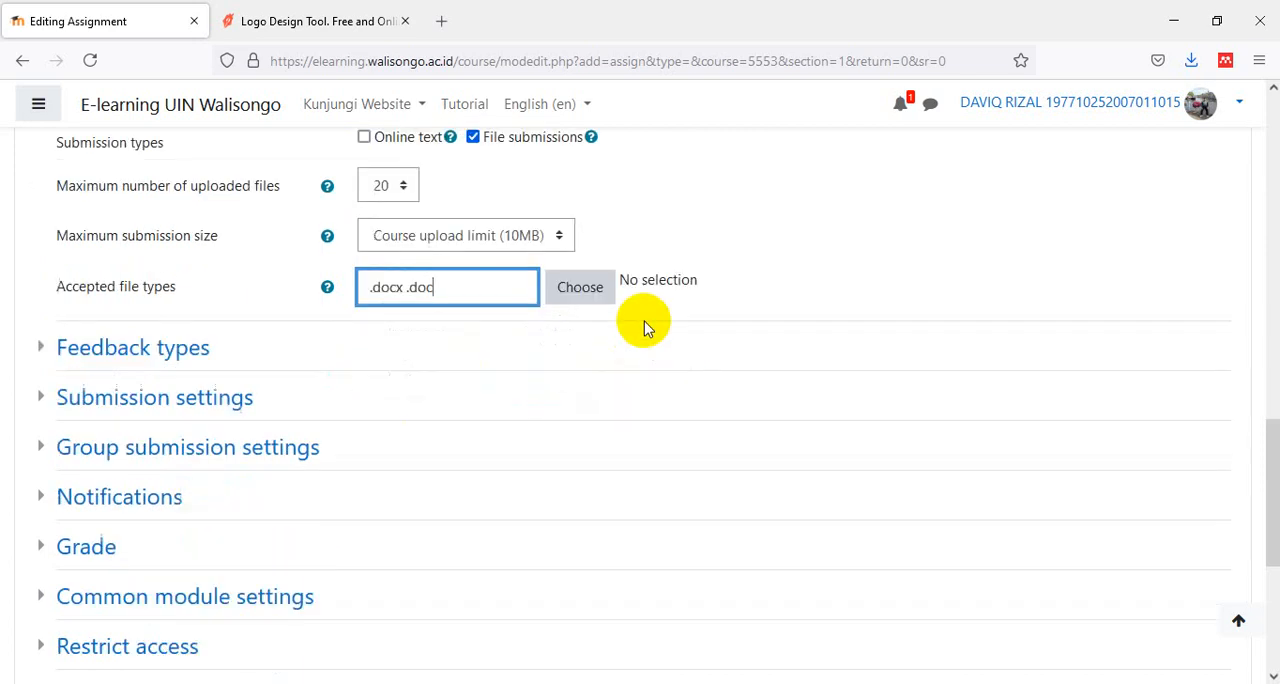
click(167, 343)
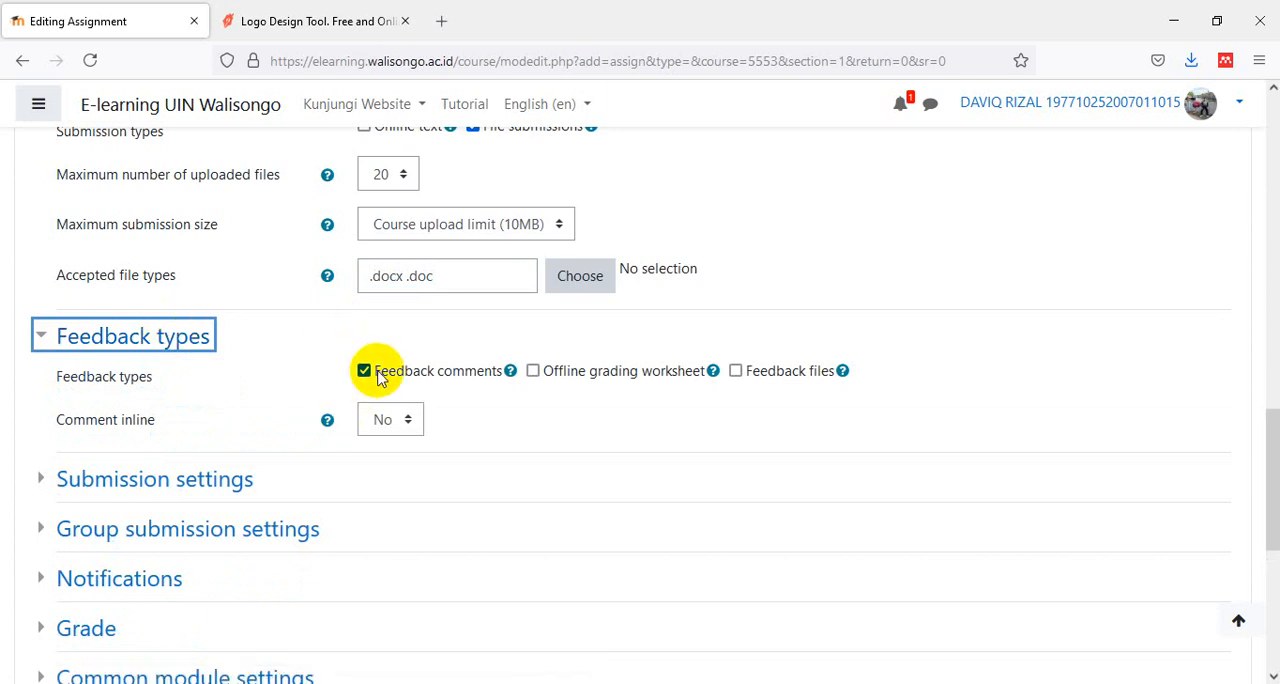
click(736, 371)
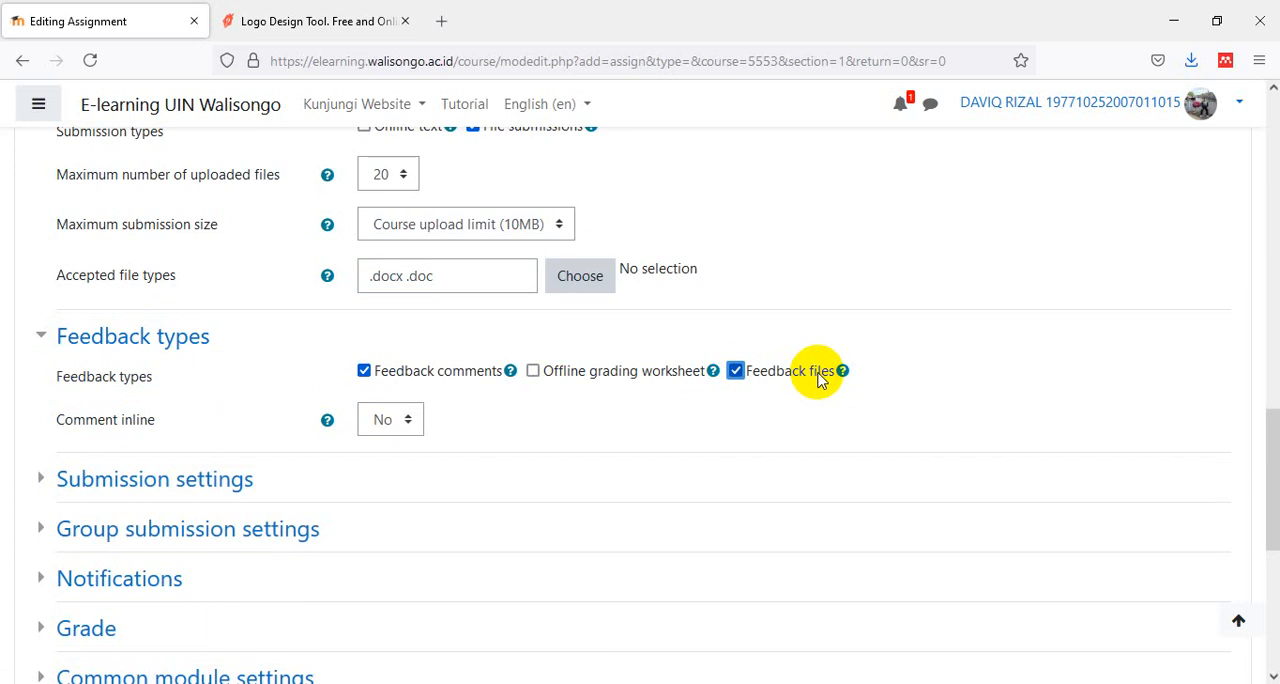
scroll(826, 392, down, 2)
scroll(826, 390, up, 5)
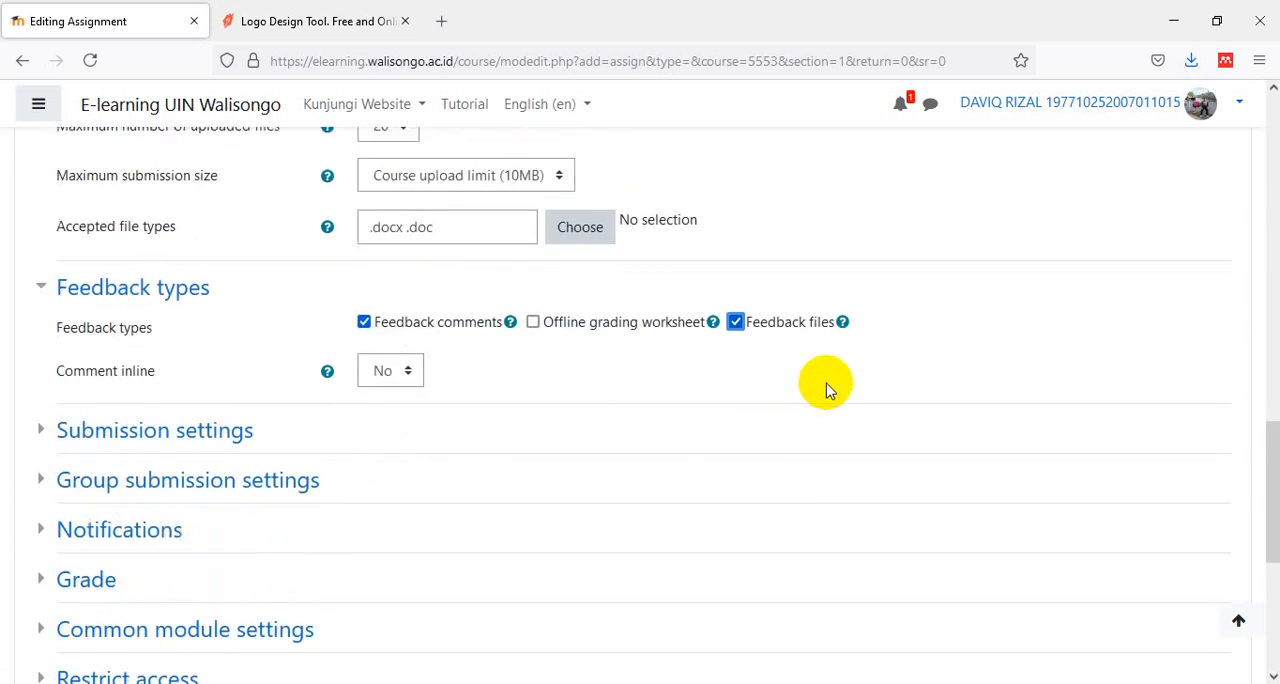
scroll(826, 390, up, 3)
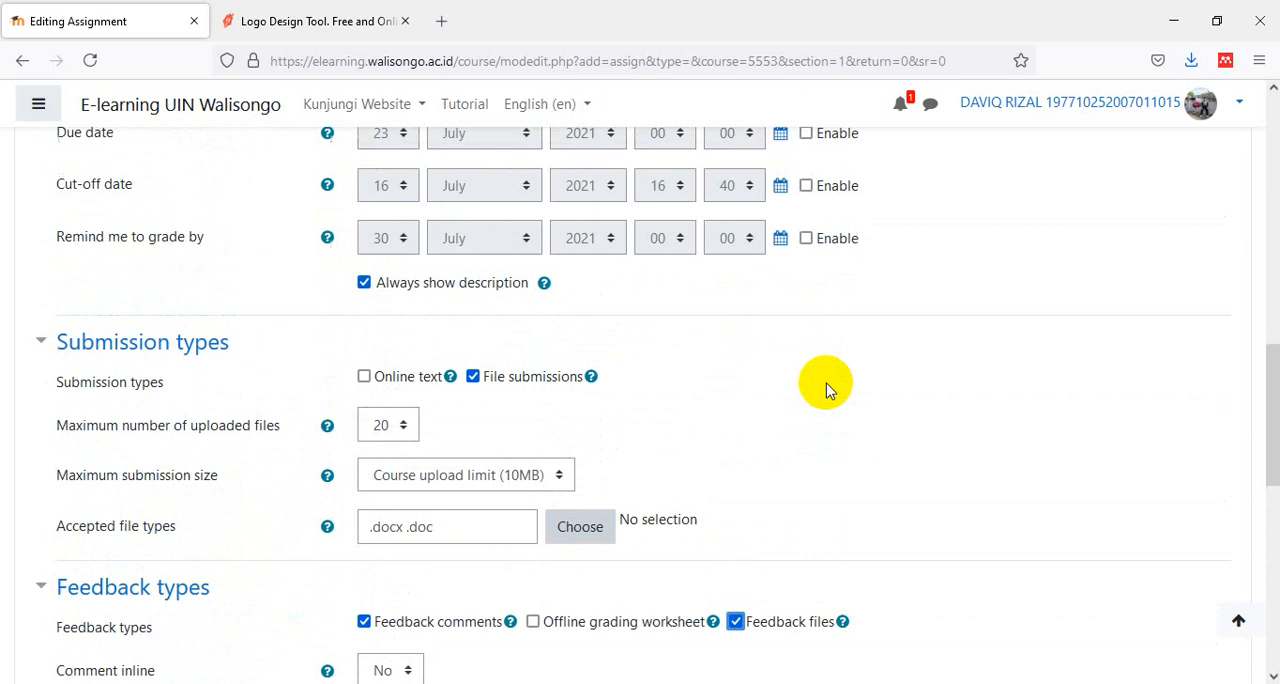
scroll(826, 390, down, 6)
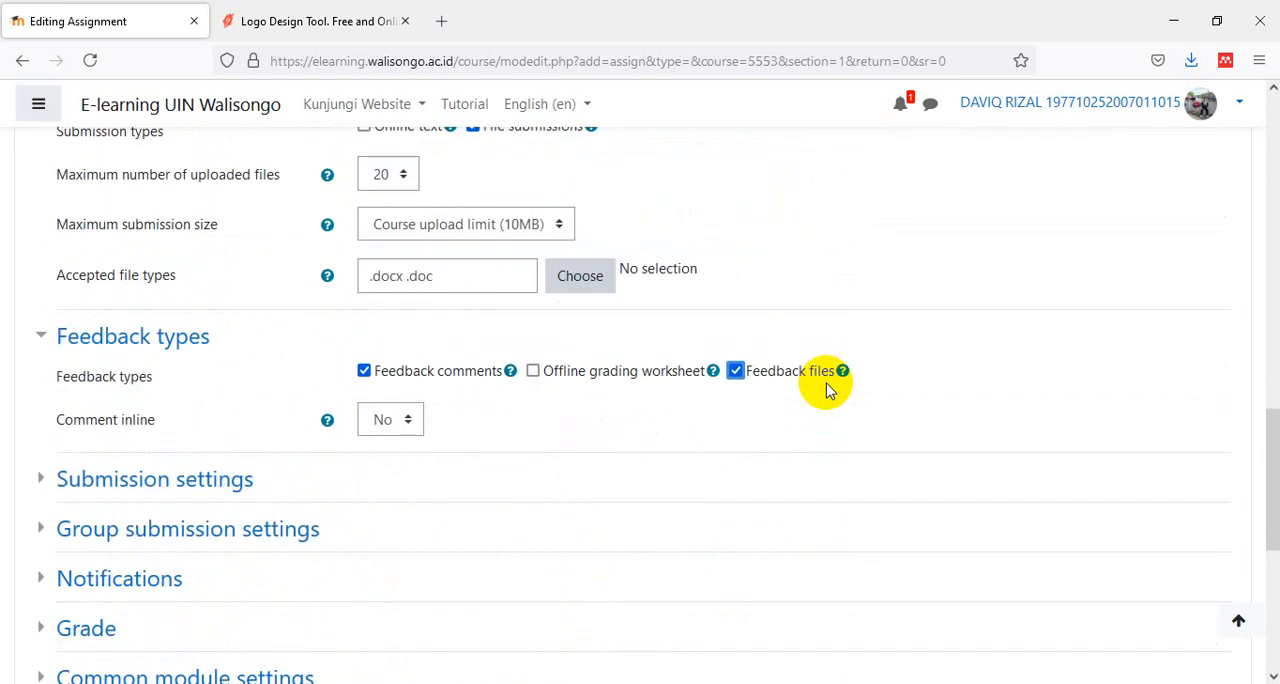
- Review the assignment's submission settings, then save the assignment and return to the course
scroll(826, 390, down, 3)
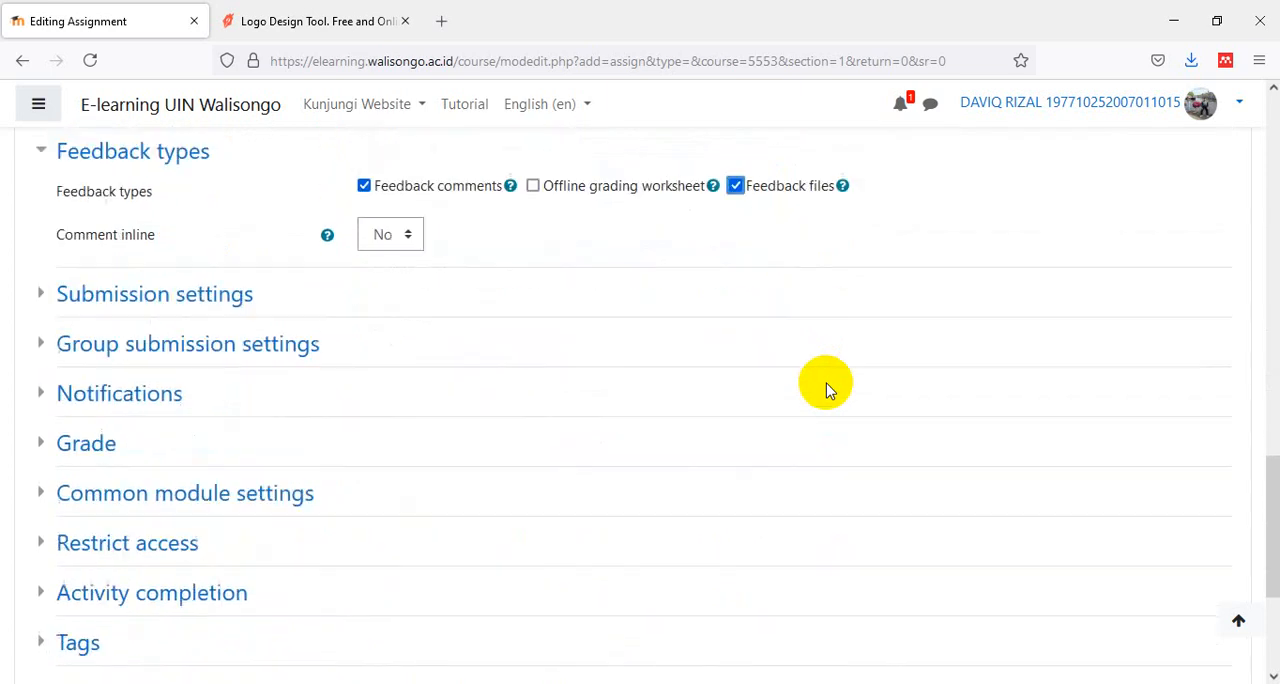
click(196, 299)
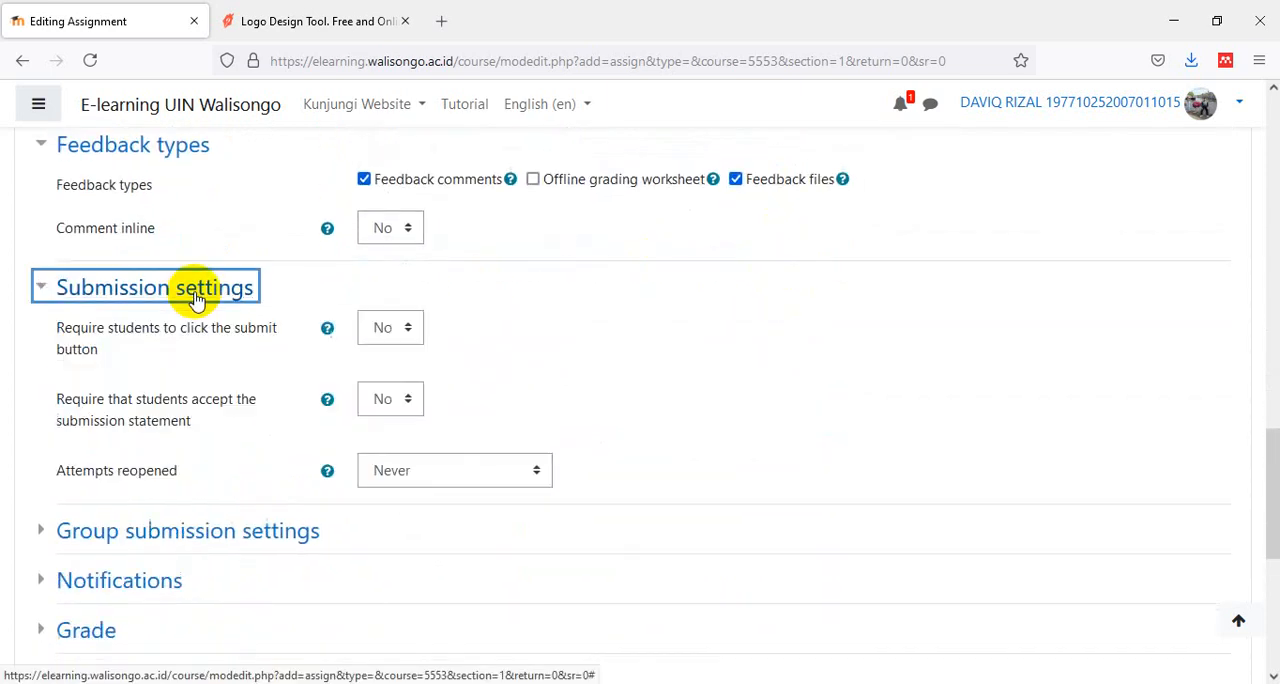
scroll(660, 345, down, 5)
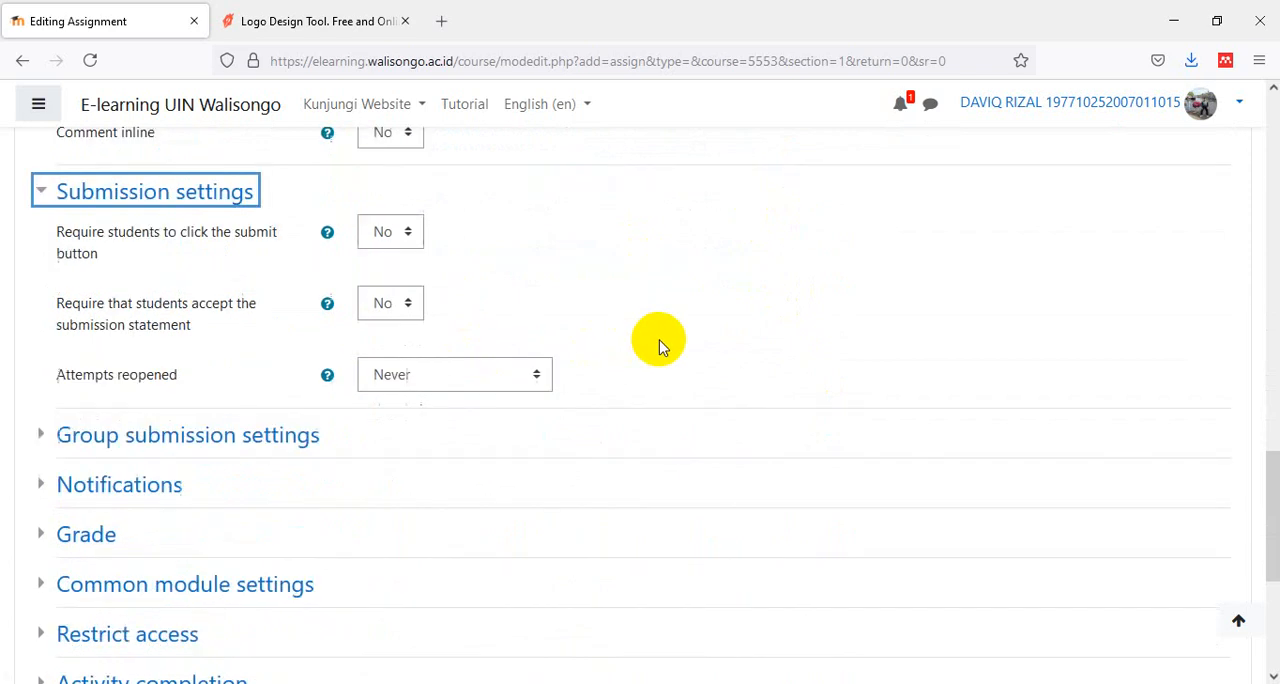
scroll(659, 345, down, 2)
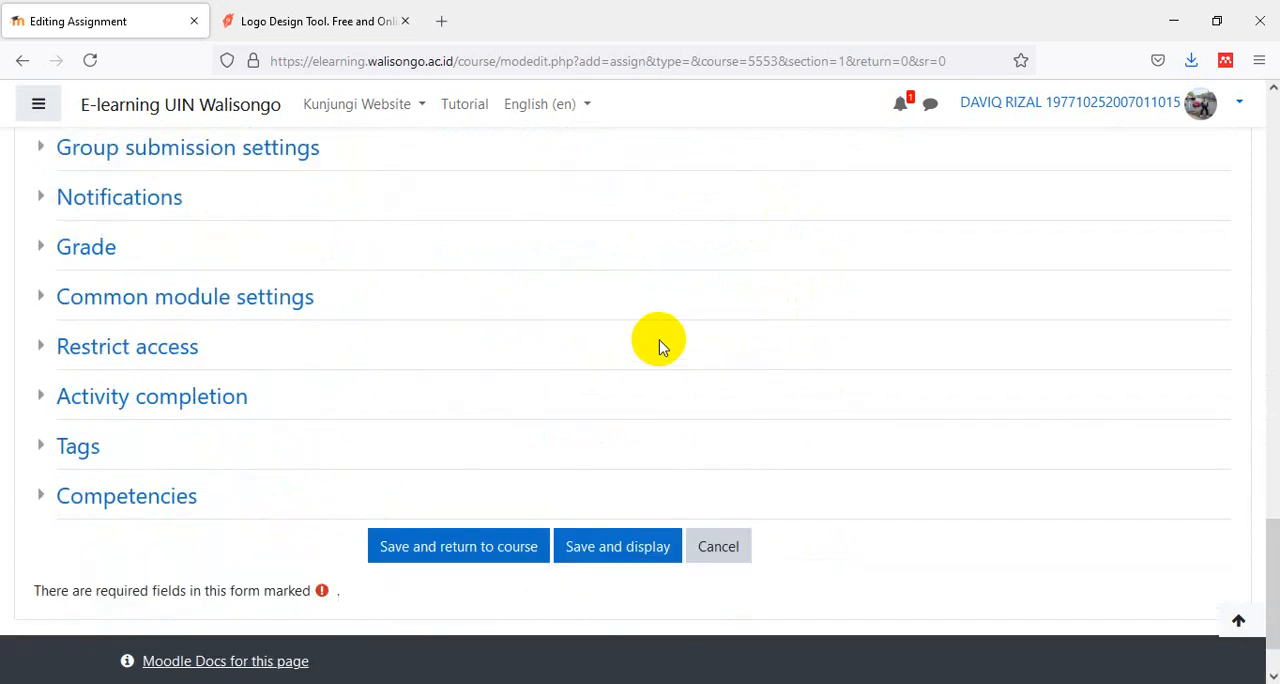
click(468, 550)
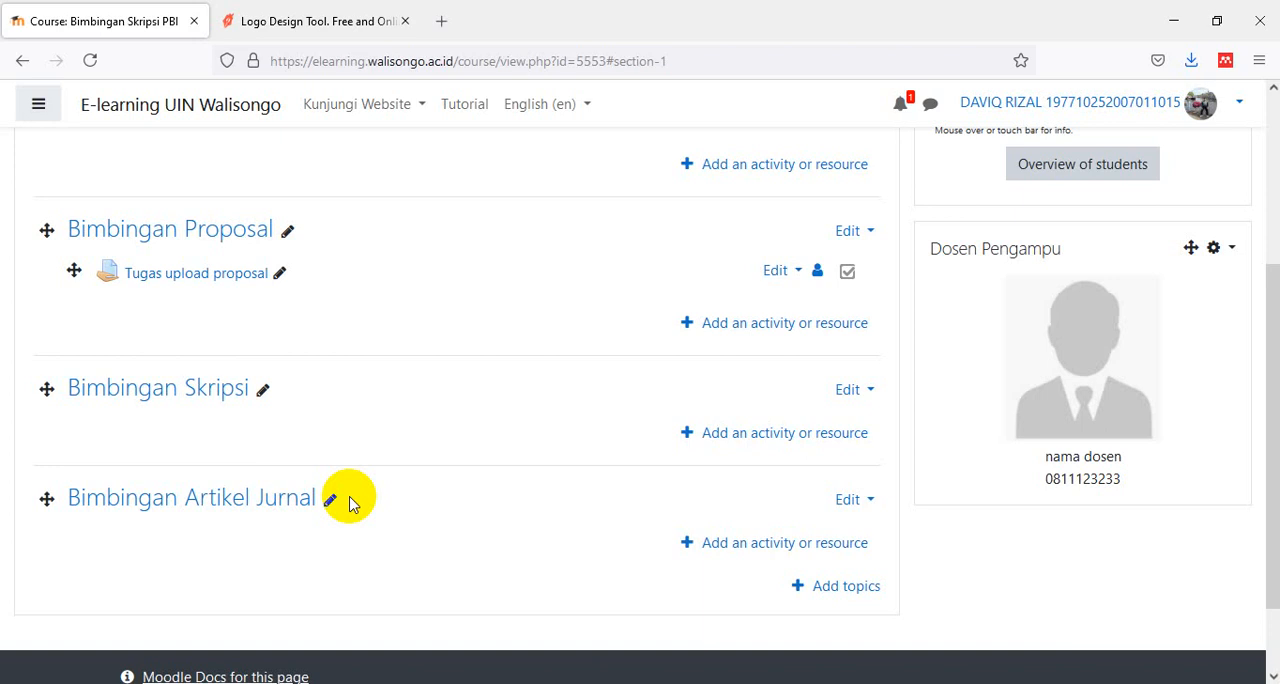
- Duplicate the "Tugas upload proposal" assignment and move the copy into the Bimbingan Skripsi section
click(800, 272)
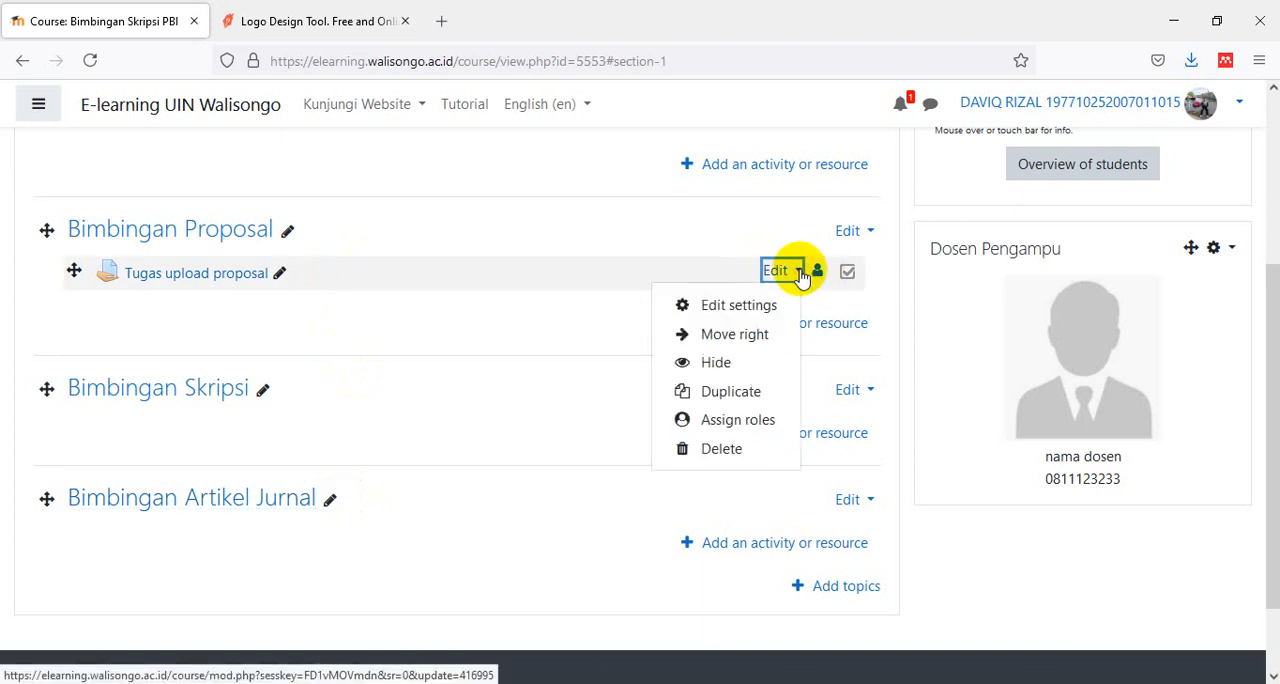
click(748, 392)
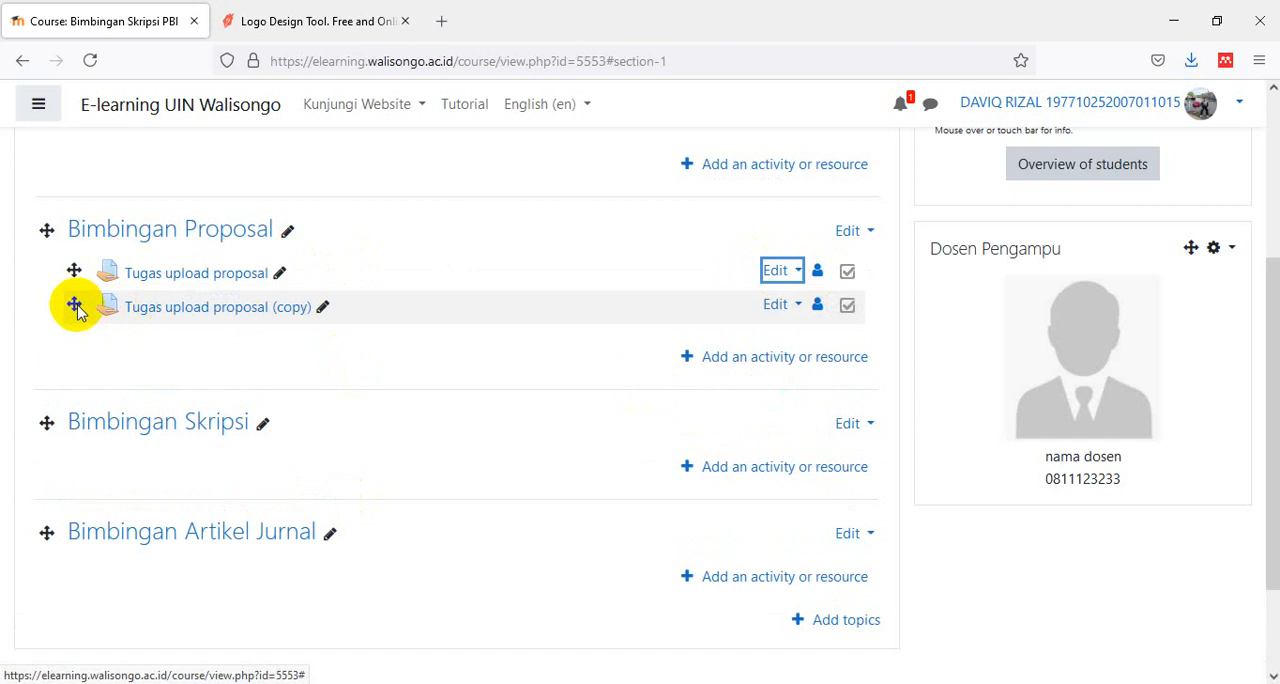
drag(72, 304, 95, 450)
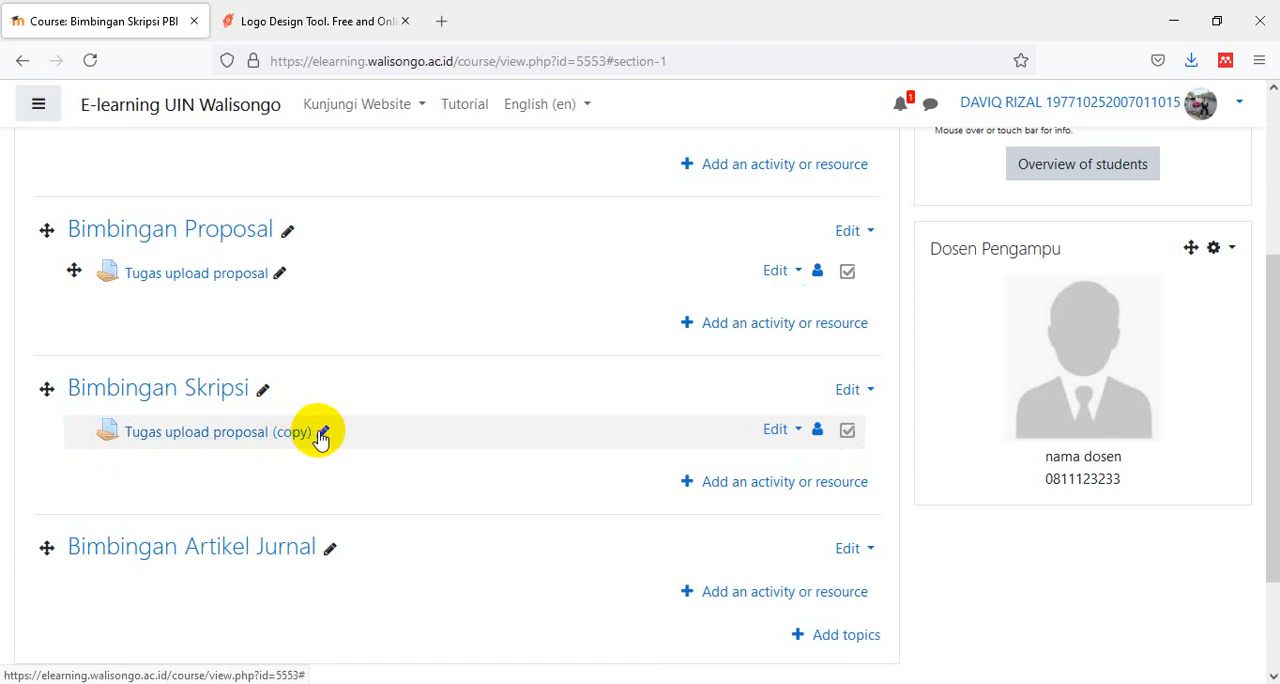
- Rename the copied assignment in the Bimbingan Skripsi section as "Tugas upload skripsi"
click(324, 434)
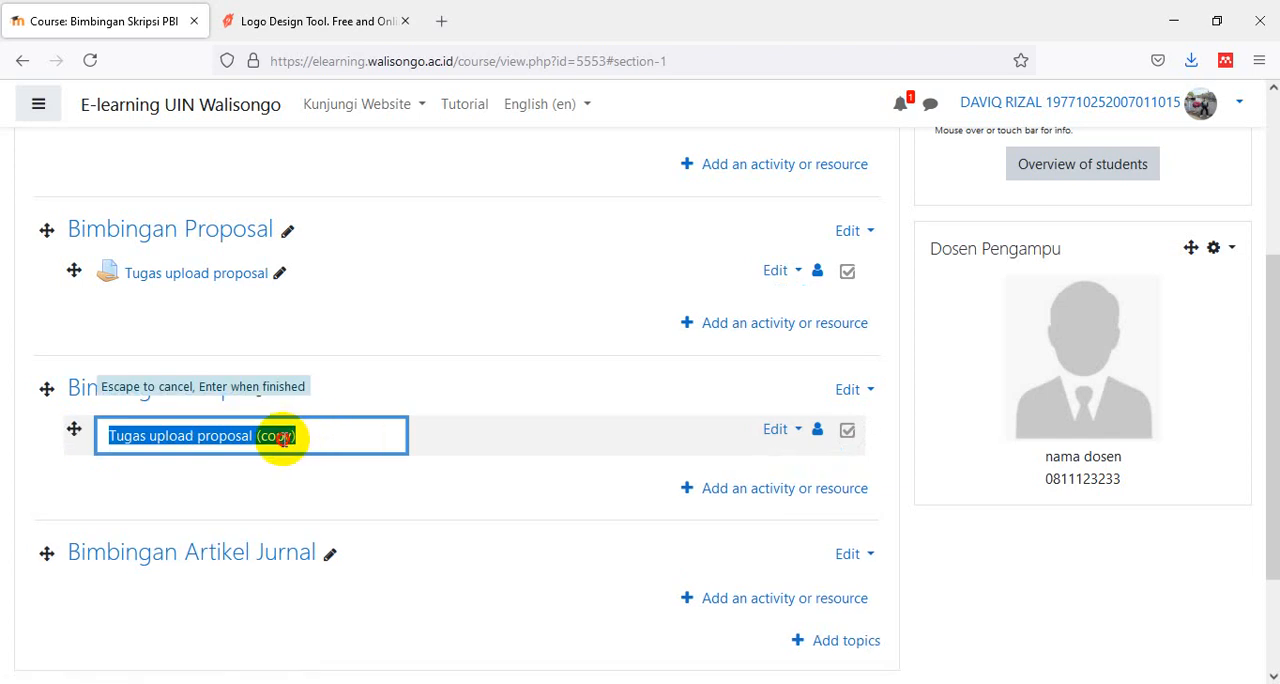
click(207, 440)
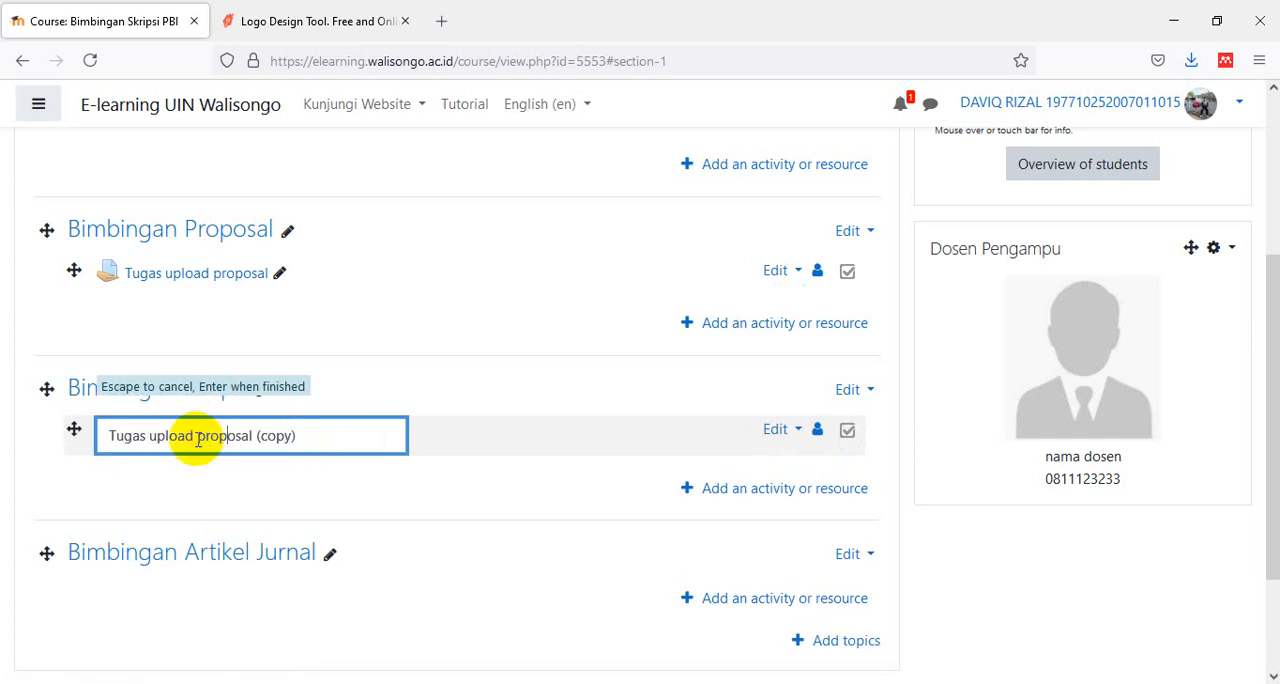
drag(199, 436, 333, 437)
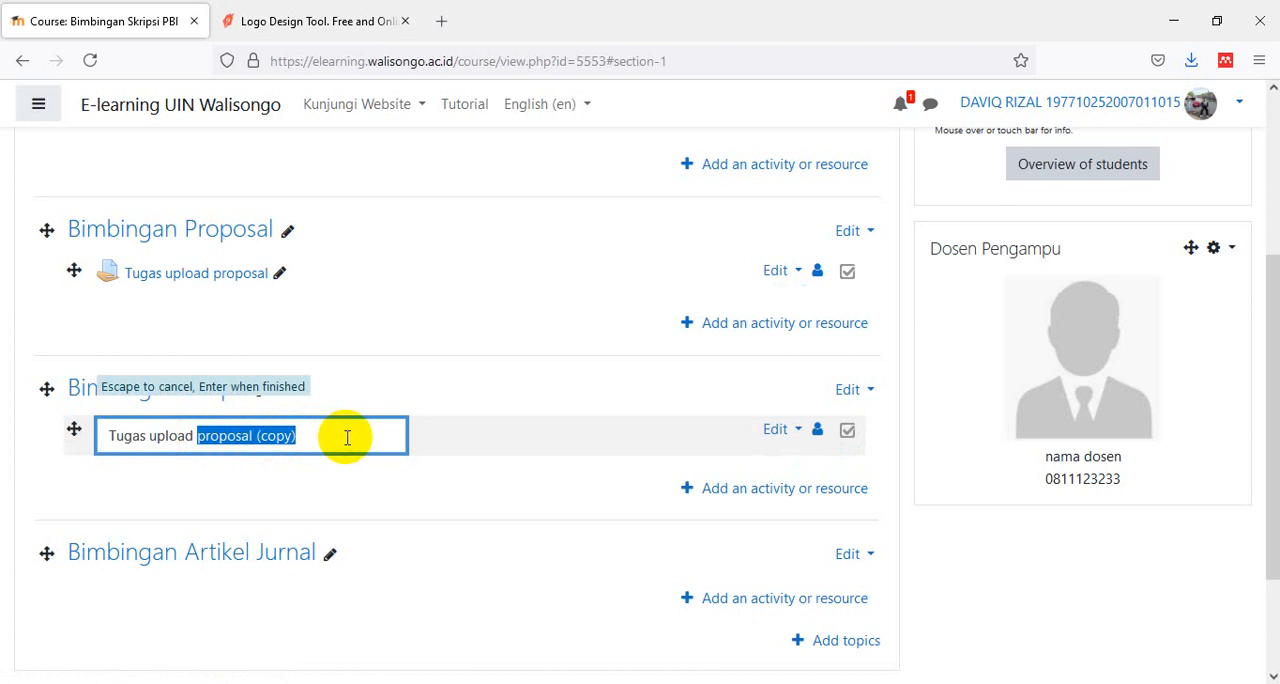
text(skr)
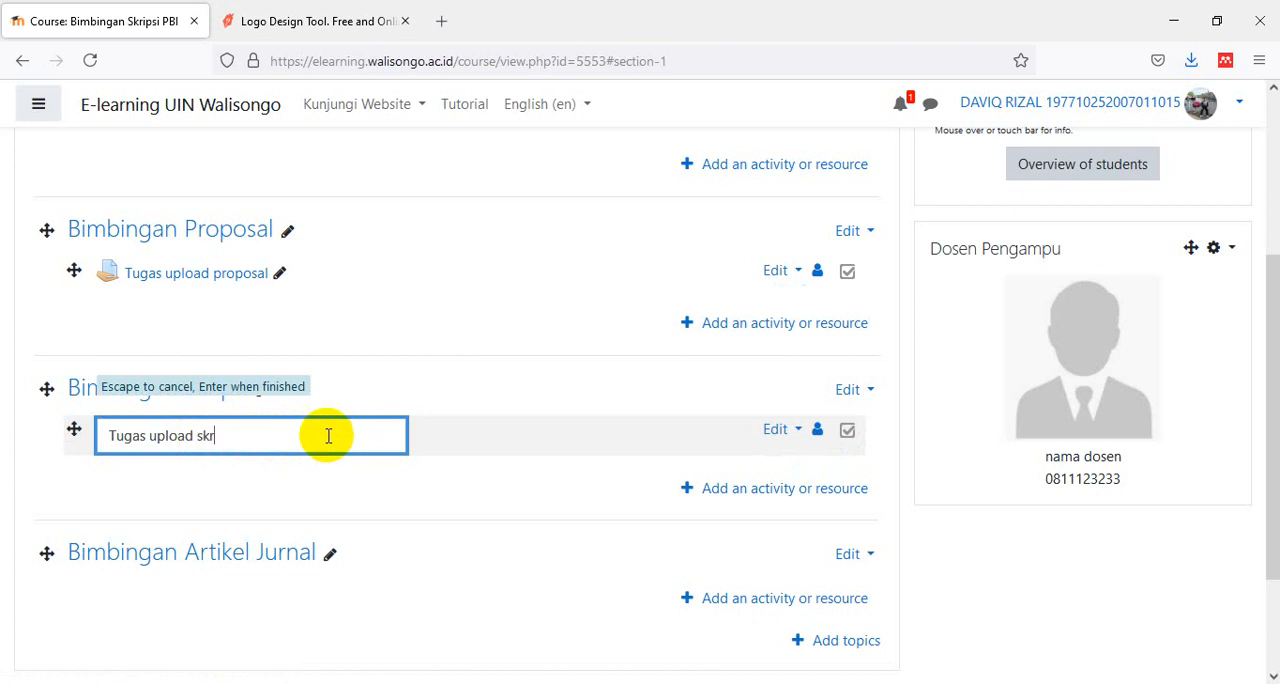
text(ipsi)
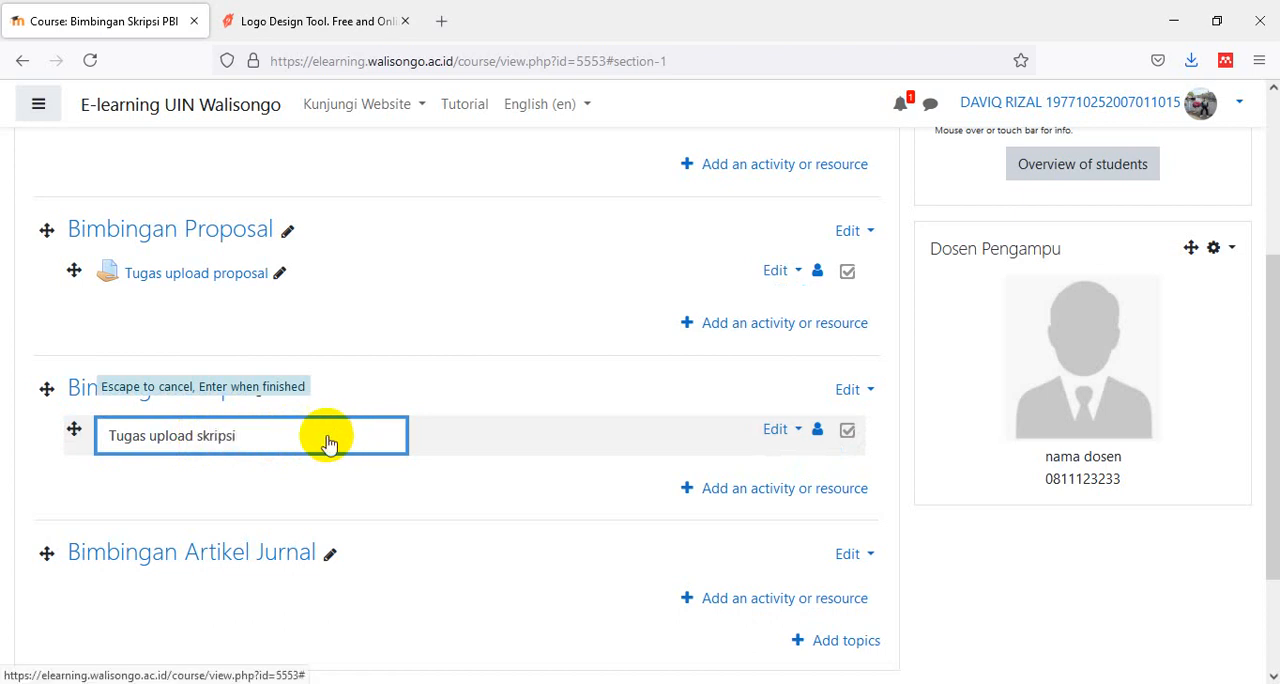
key(Return)
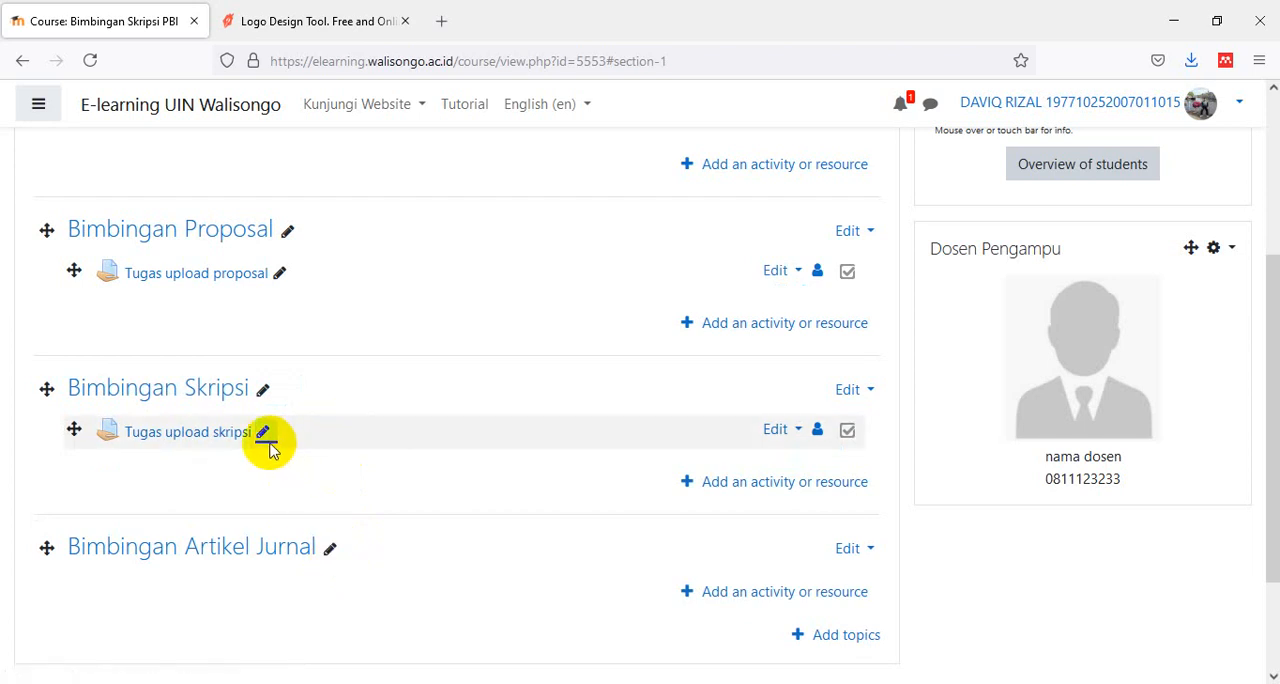
- Duplicate the "Tugas upload skripsi" assignment and move the copy into the Bimbingan Artikel Jurnal section
click(797, 432)
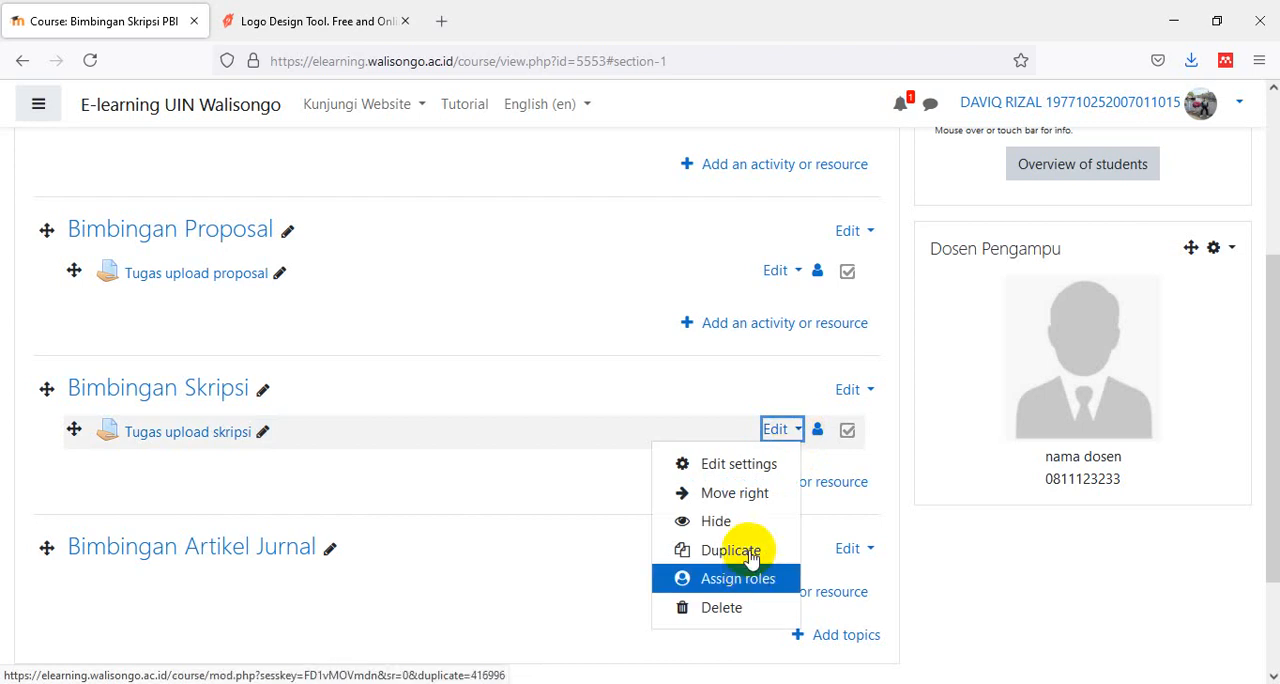
click(752, 557)
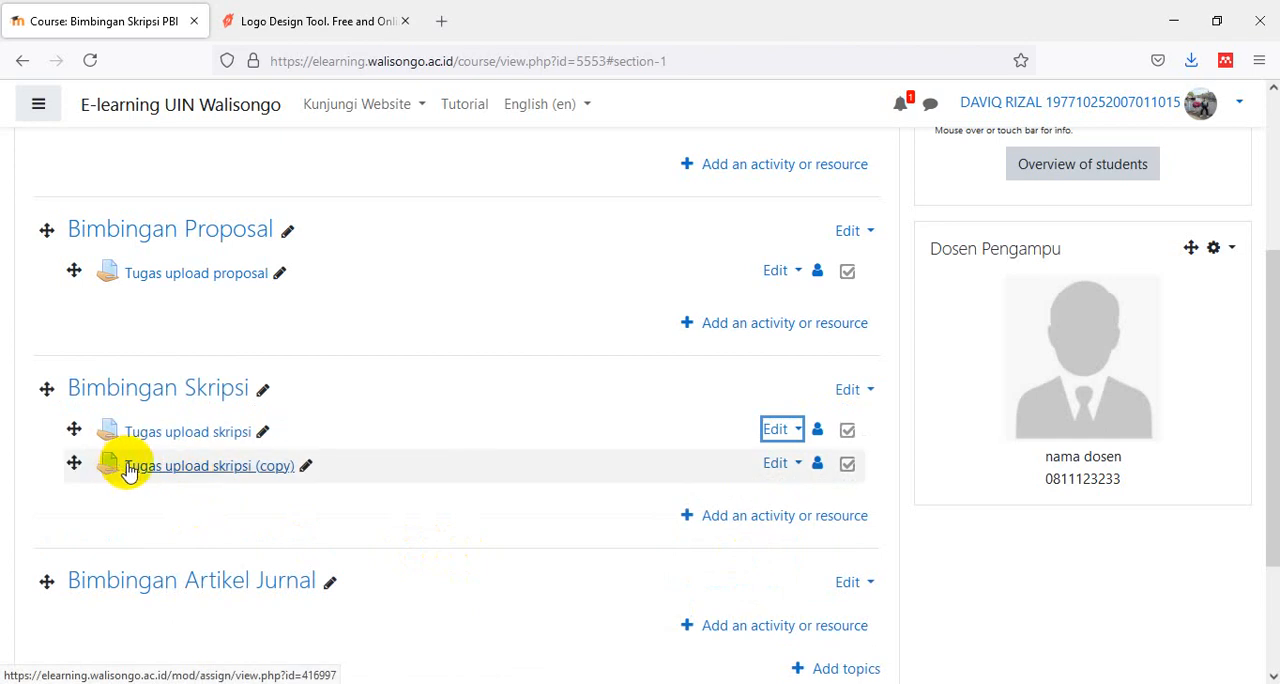
drag(74, 461, 100, 580)
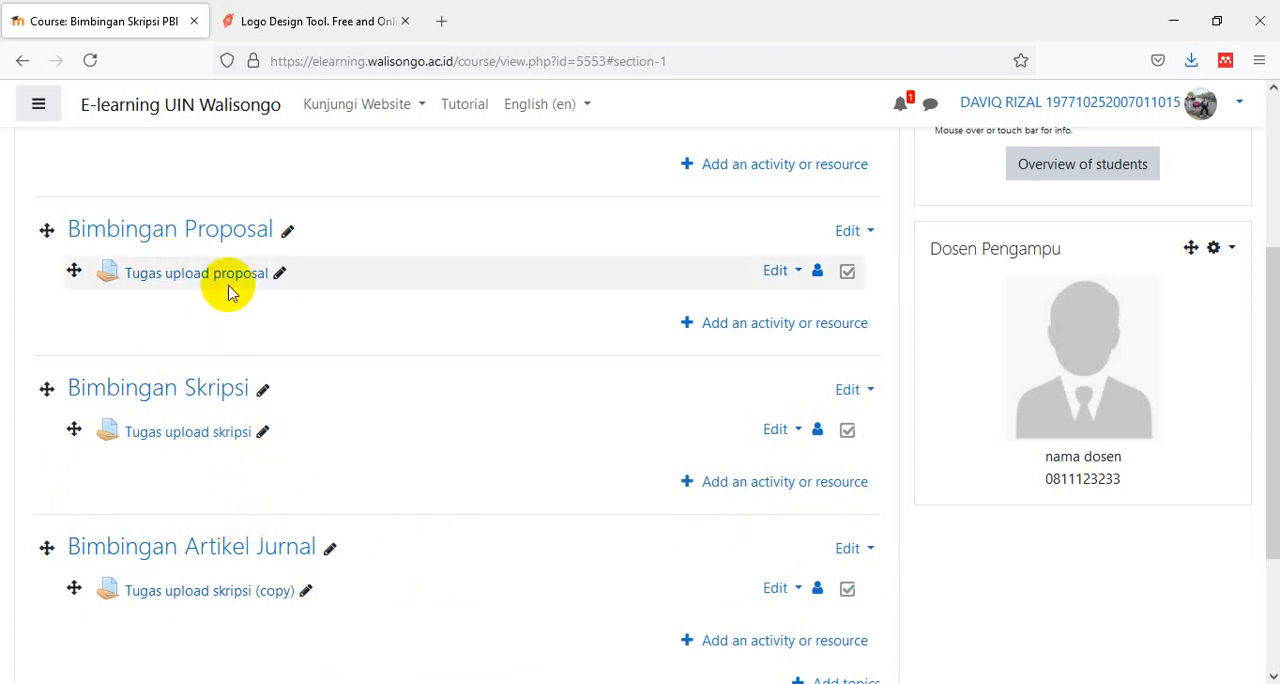
- Rename the copied assignment in the Bimbingan Artikel Jurnal section as "Tugas upload artikel jurnal"
click(305, 595)
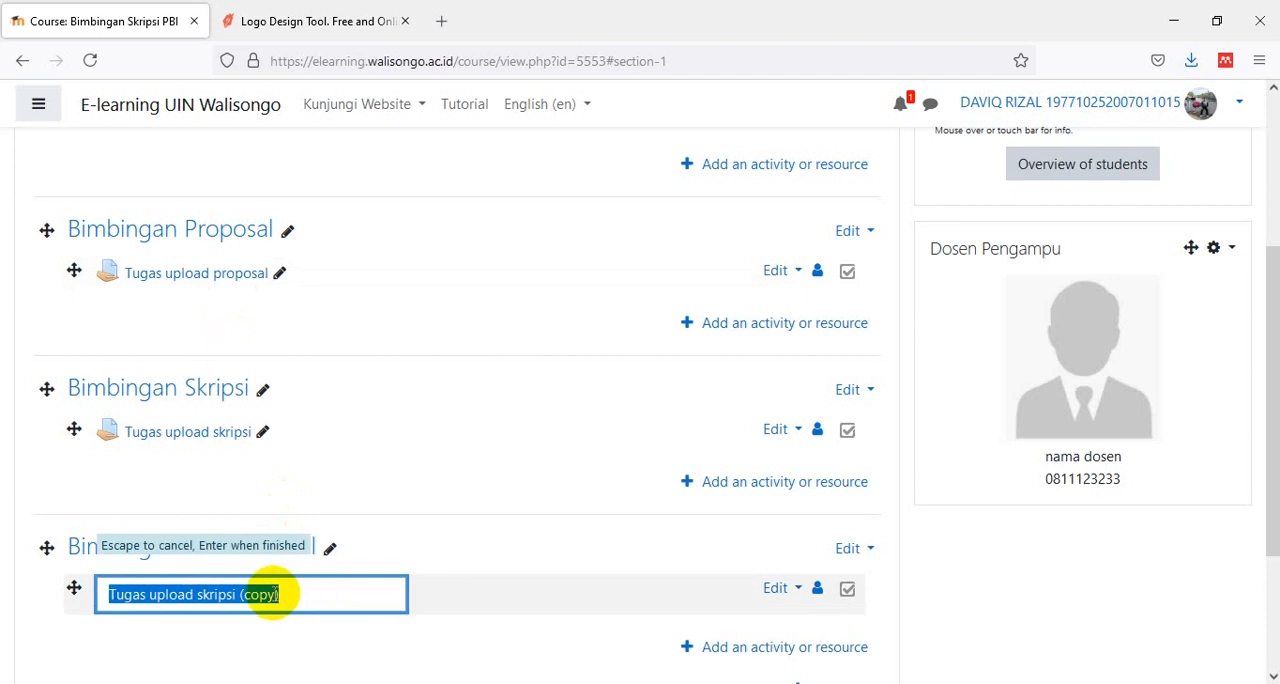
click(290, 595)
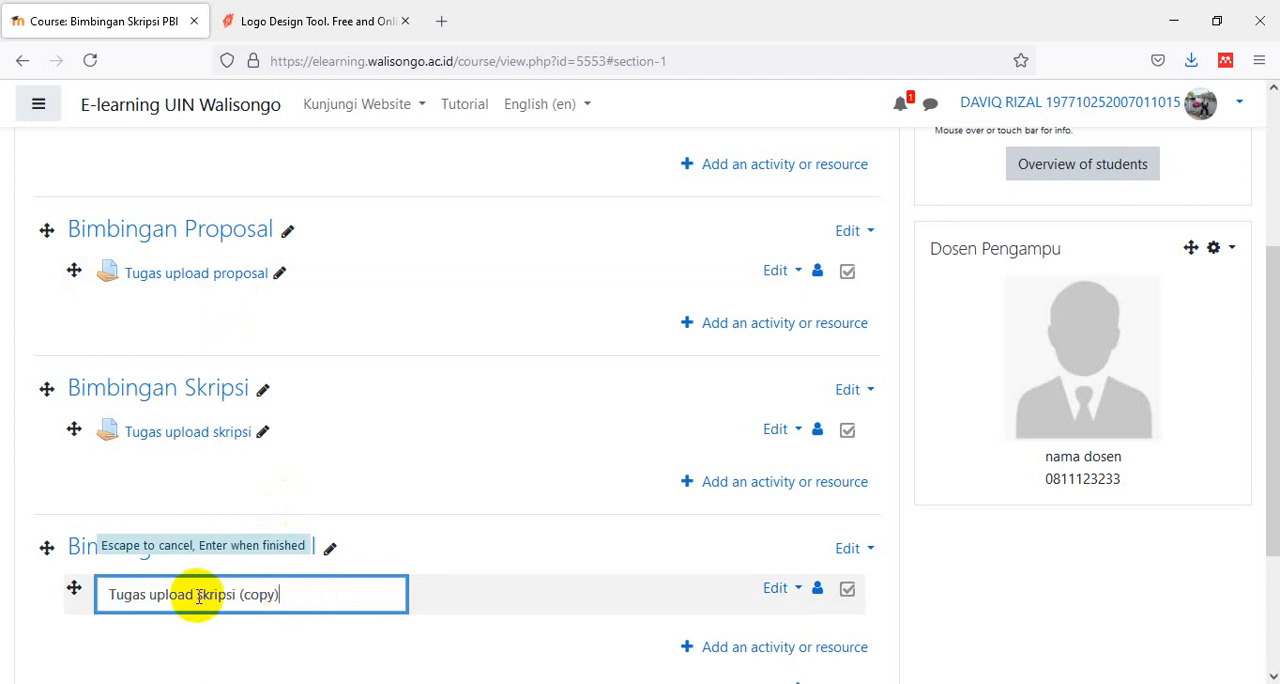
drag(198, 594, 327, 603)
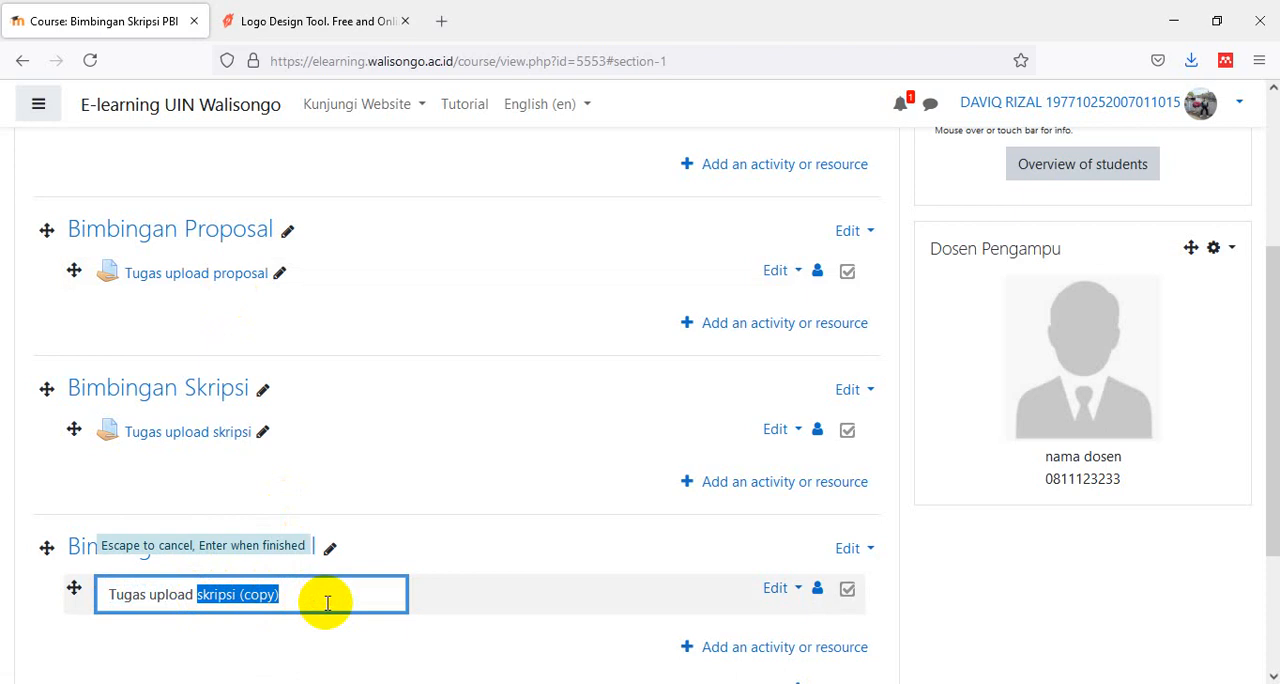
text(artikel)
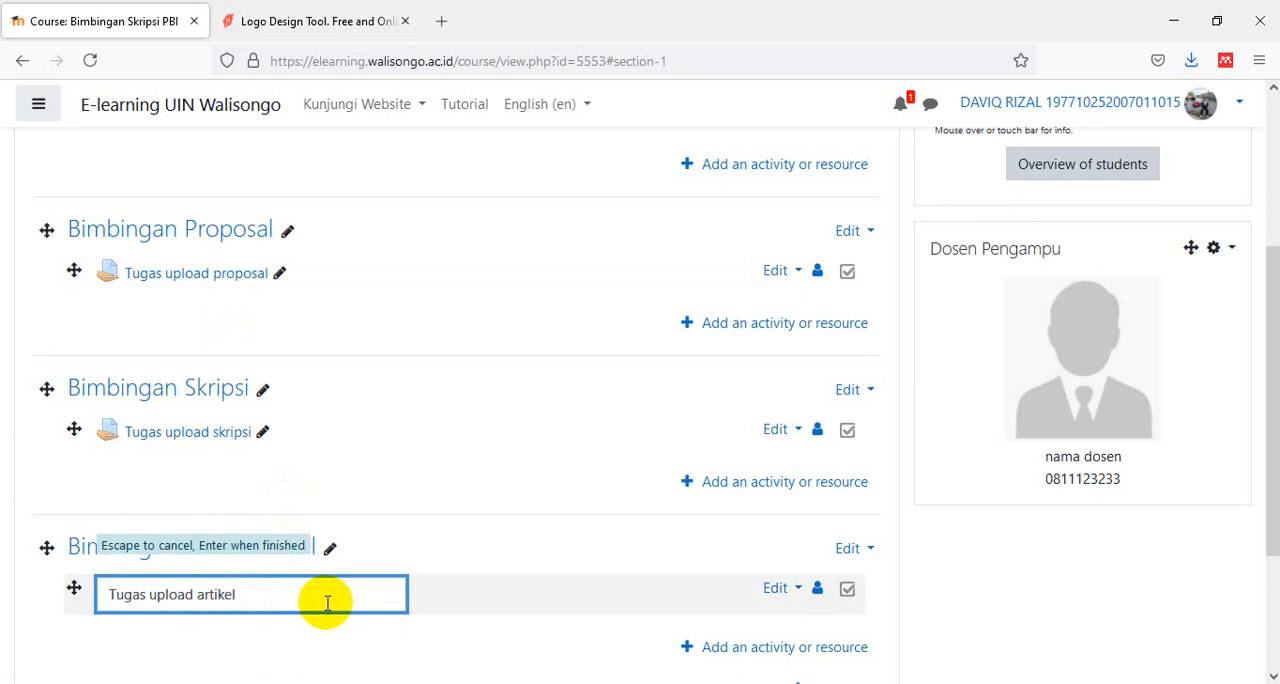
text( jurnal)
key(Return)
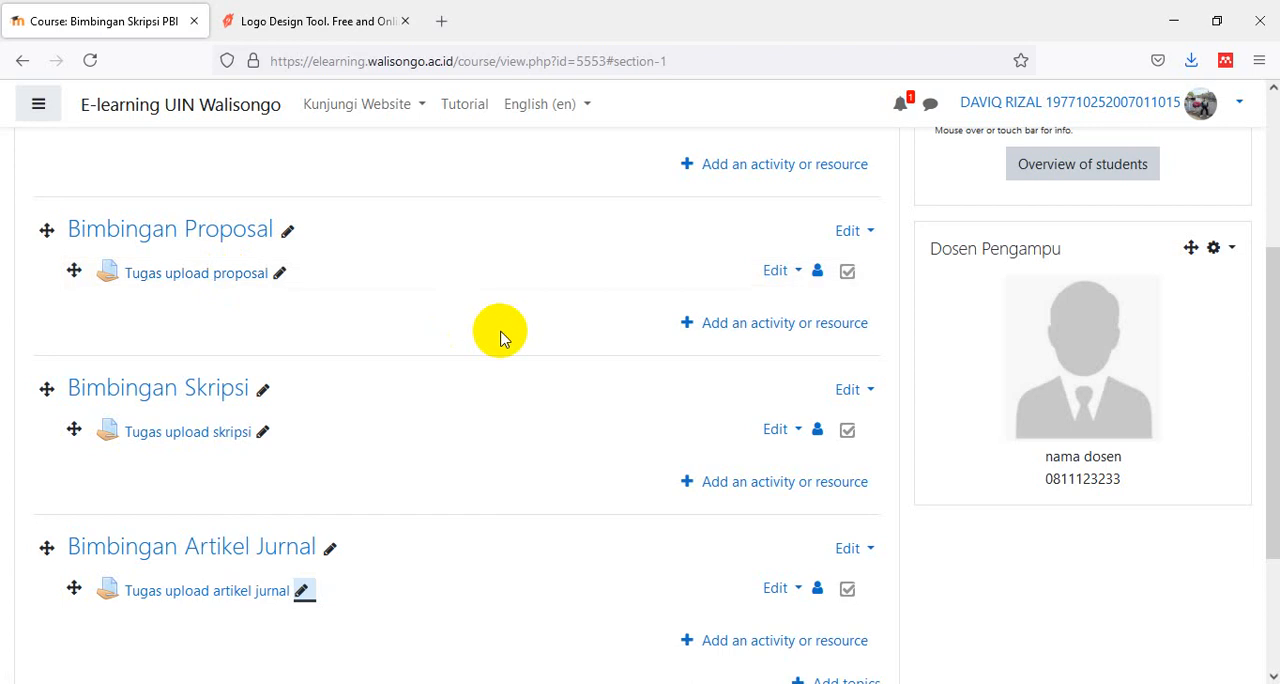
- Look over the finished course sections, then return to the dashboard and view its course overview
scroll(600, 368, up, 3)
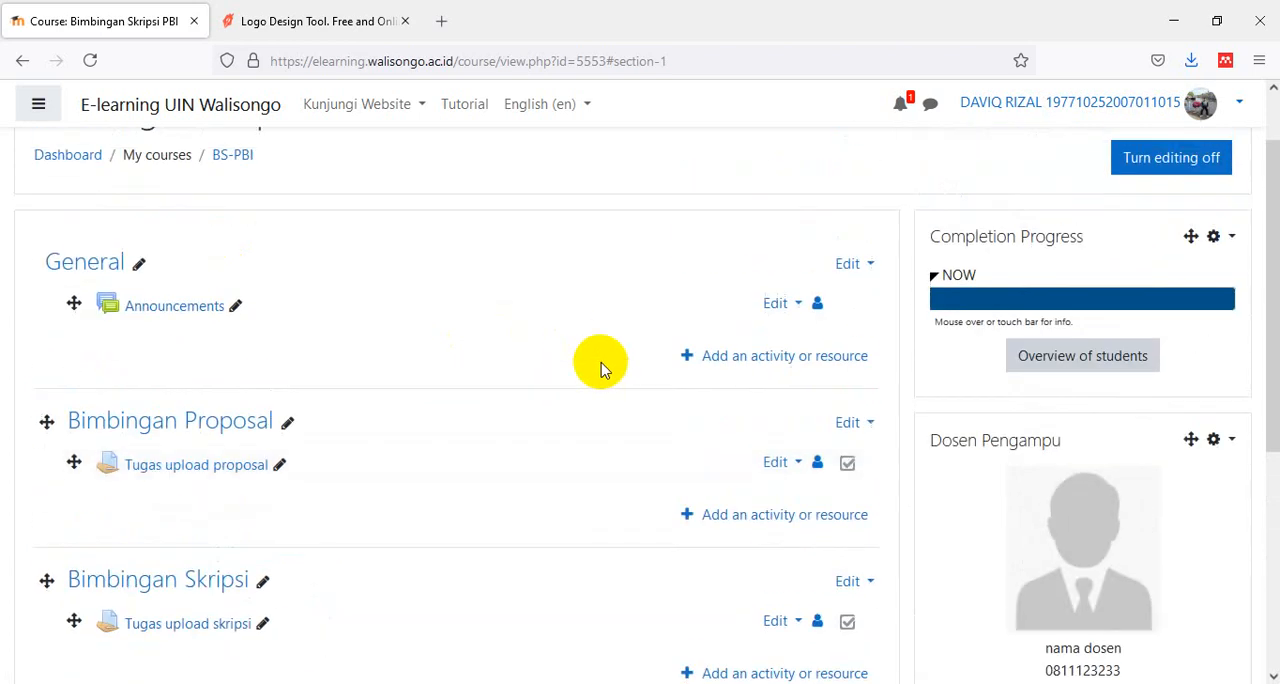
scroll(600, 368, down, 2)
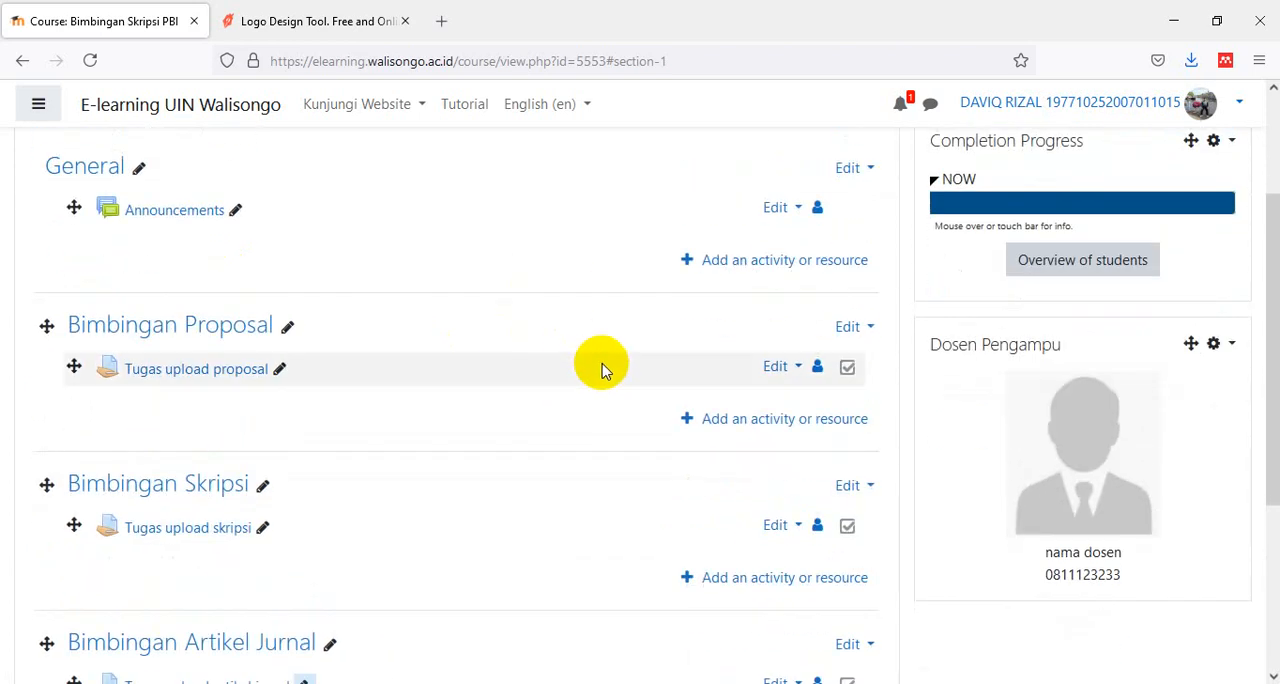
scroll(600, 368, up, 2)
scroll(601, 368, up, 1)
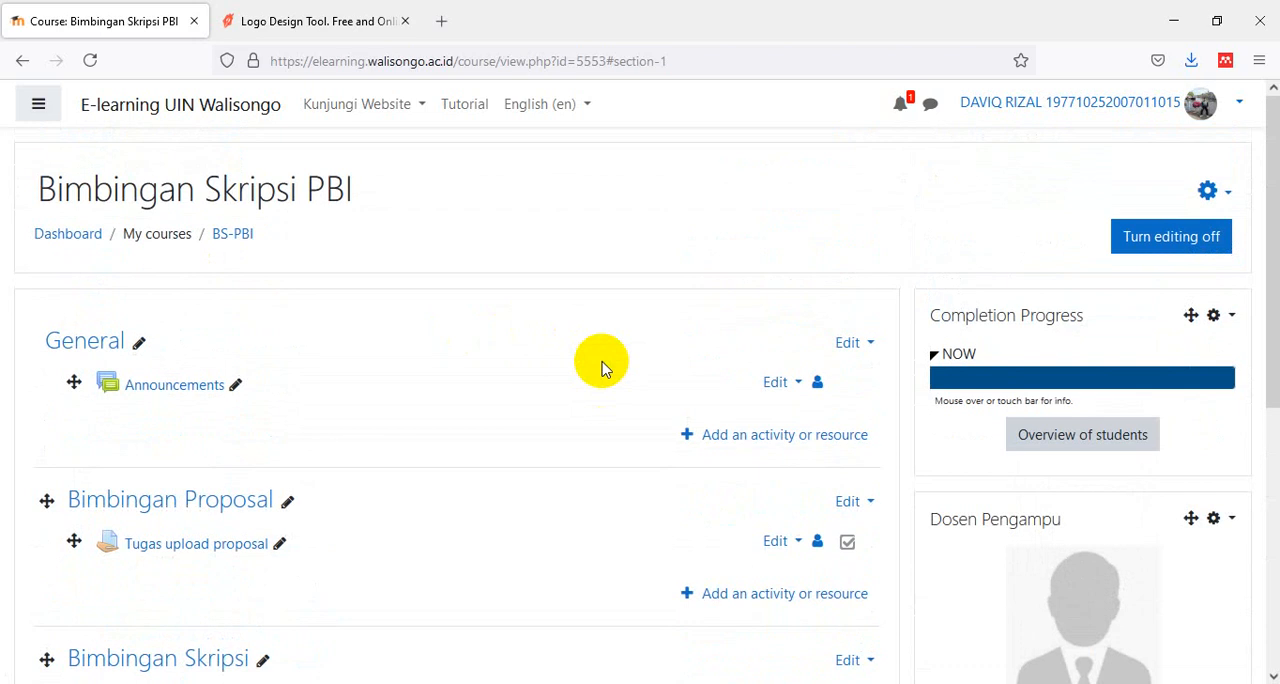
click(86, 244)
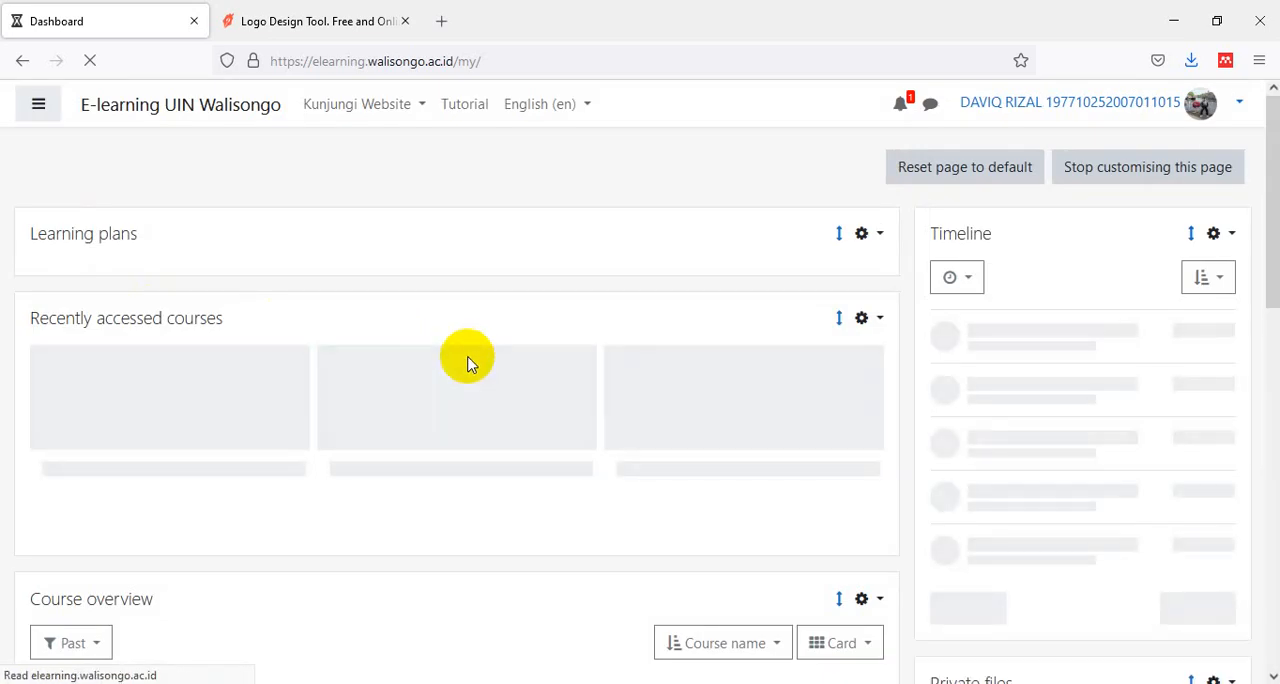
scroll(466, 357, down, 2)
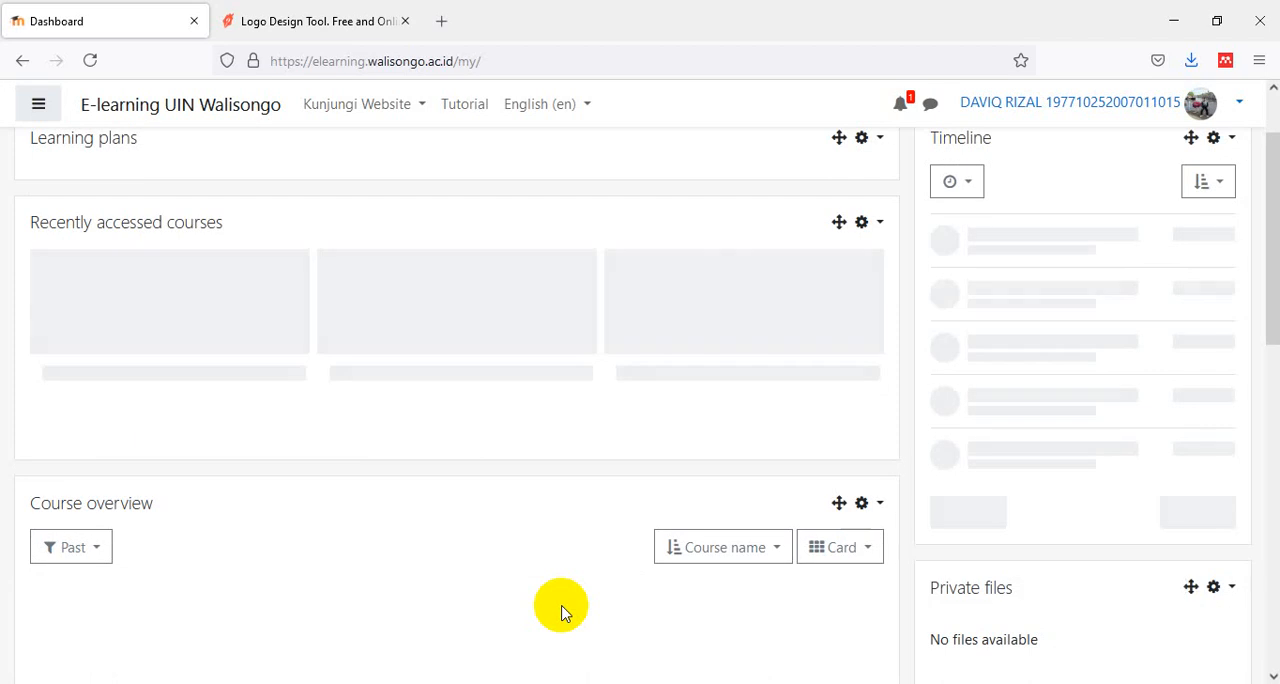
key(alt)
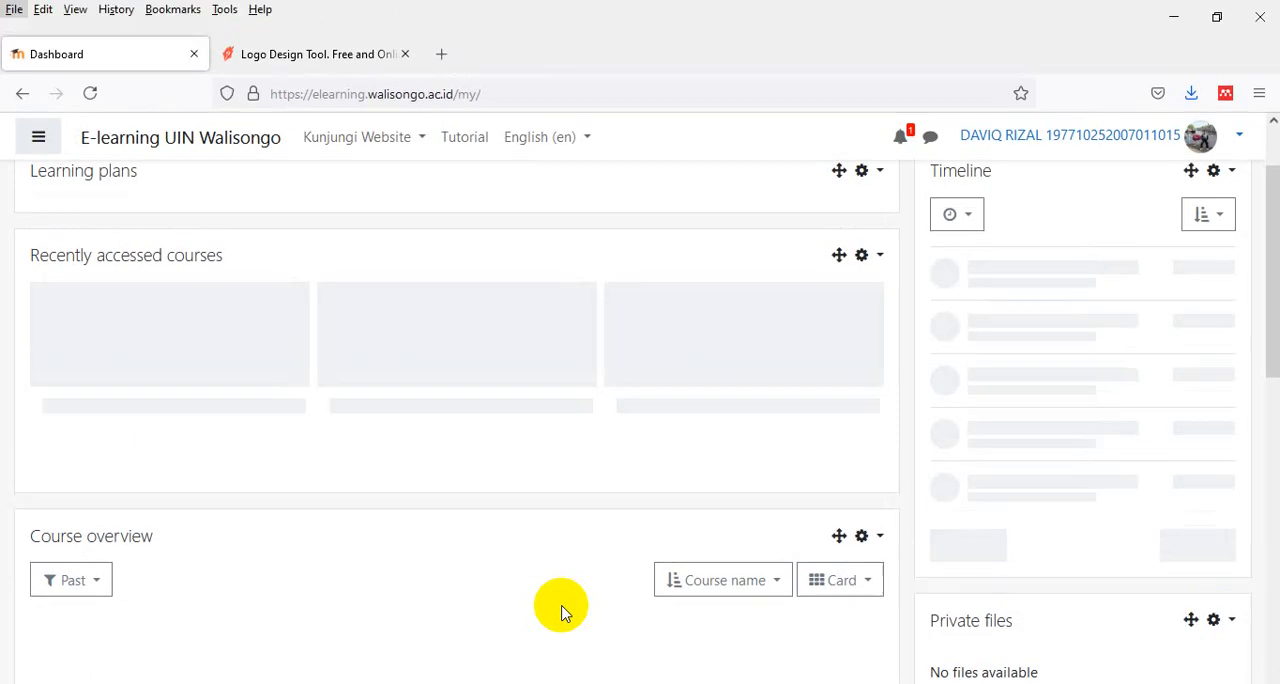